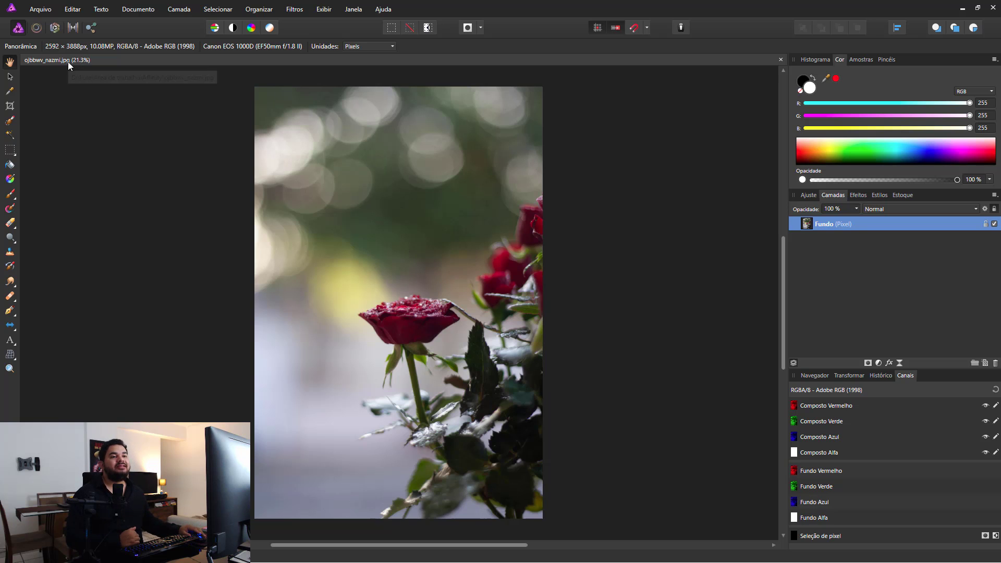
Open the raw photo ojbbwv_nazmi.cr2 from the Affinity folder
{"action": "left_click", "coordinate": [38, 9]}
{"action": "left_click", "coordinate": [52, 114]}
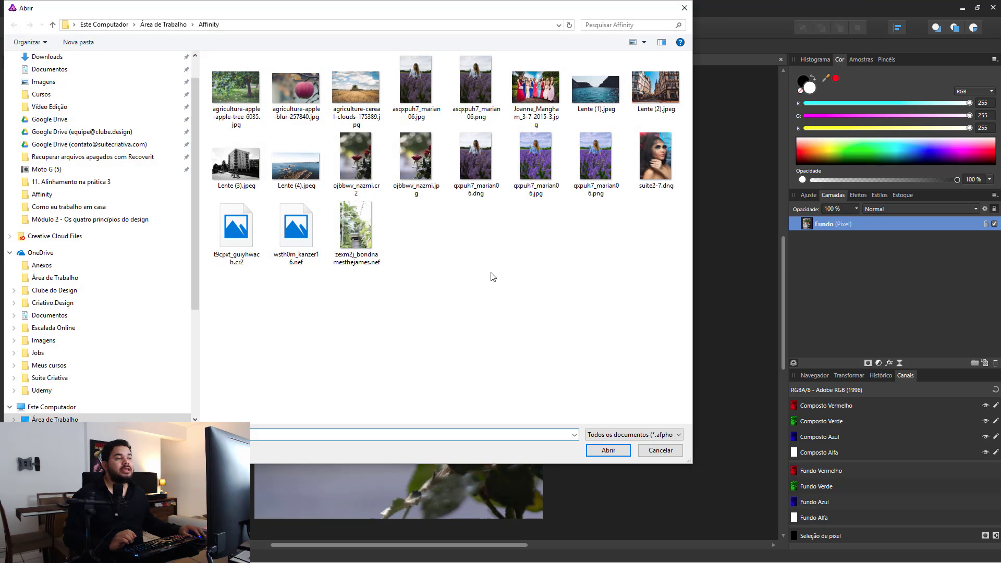
{"action": "left_click", "coordinate": [356, 169]}
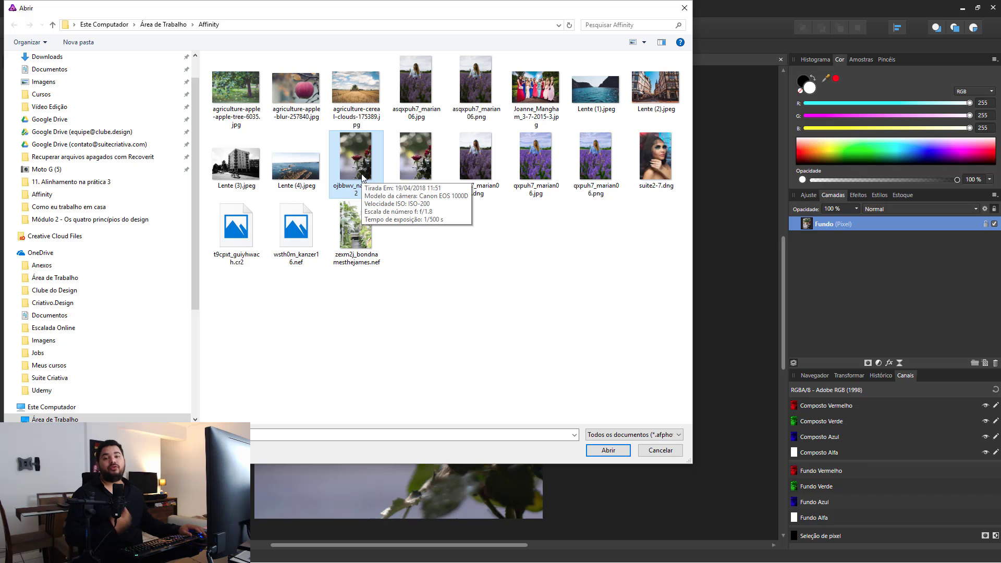
{"action": "left_click", "coordinate": [609, 451]}
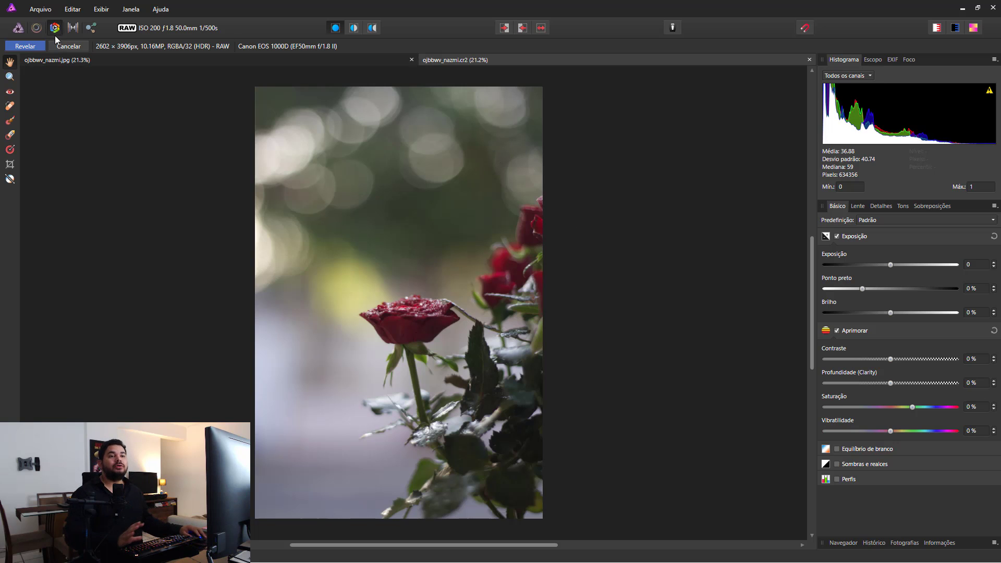
Switch to the ojbbwv_nazmi.jpg document and bring it into the Develop persona
{"action": "left_click", "coordinate": [230, 63]}
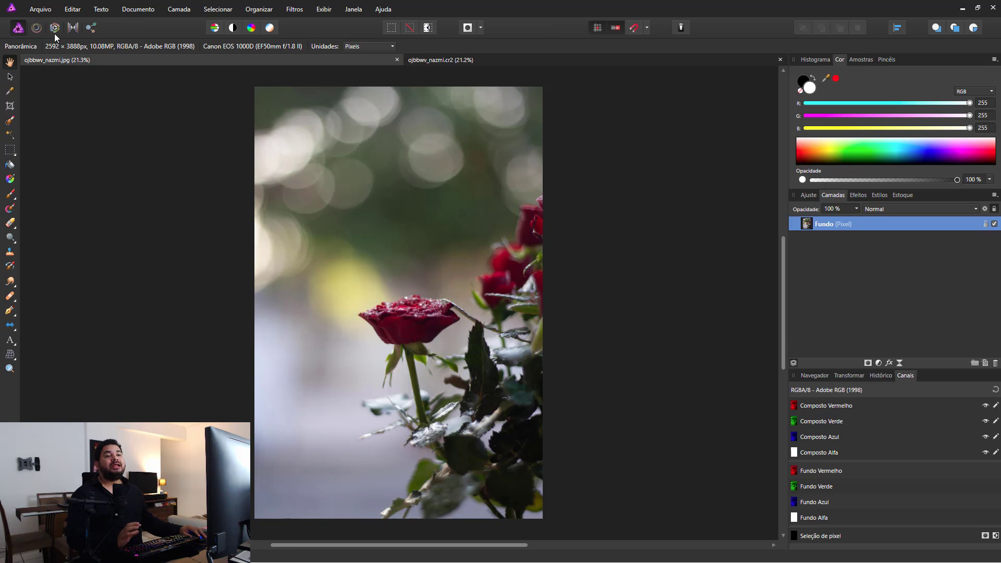
{"action": "left_click", "coordinate": [59, 30]}
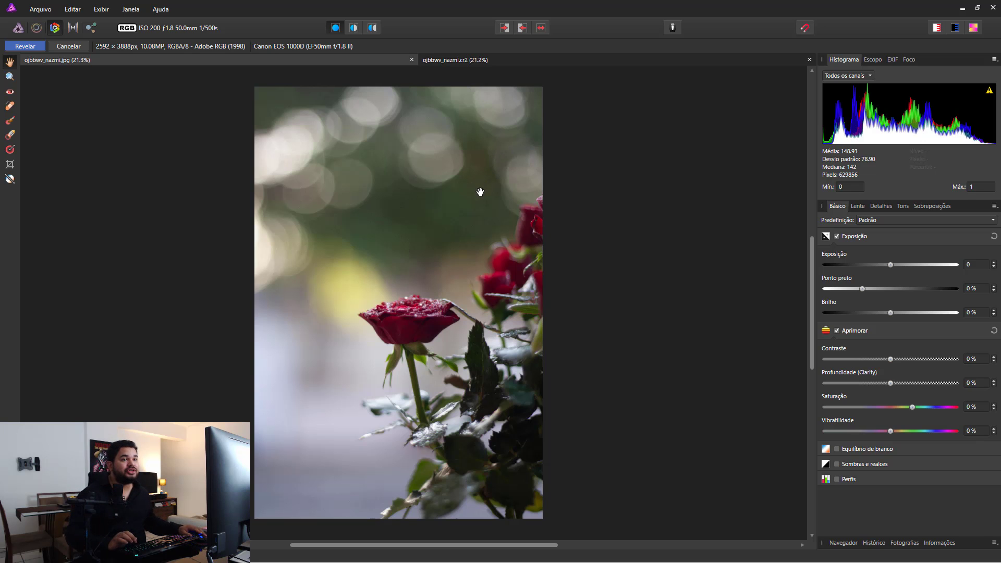
Examine the pixel detail of the red rose petals in the JPG up close, and return to the full-image view
{"action": "left_click_drag", "start_coordinate": [392, 299], "coordinate": [426, 190]}
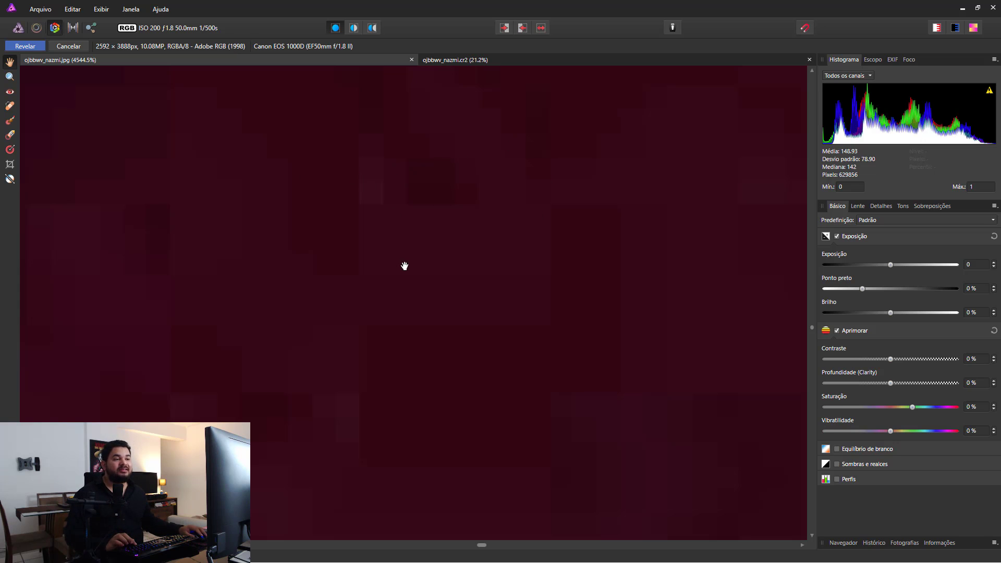
{"action": "left_click_drag", "start_coordinate": [404, 266], "coordinate": [424, 266]}
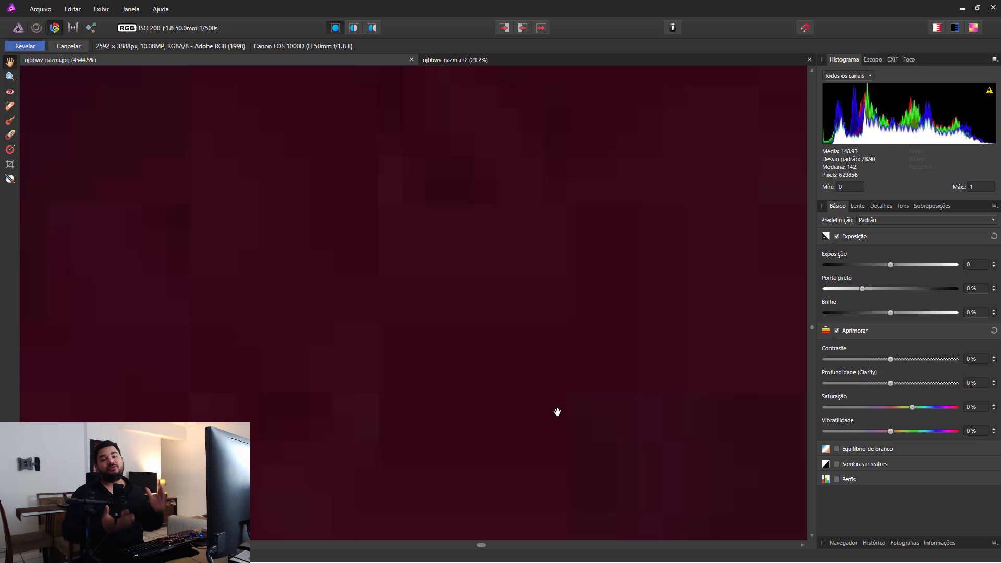
{"action": "key", "text": "ctrl+0"}
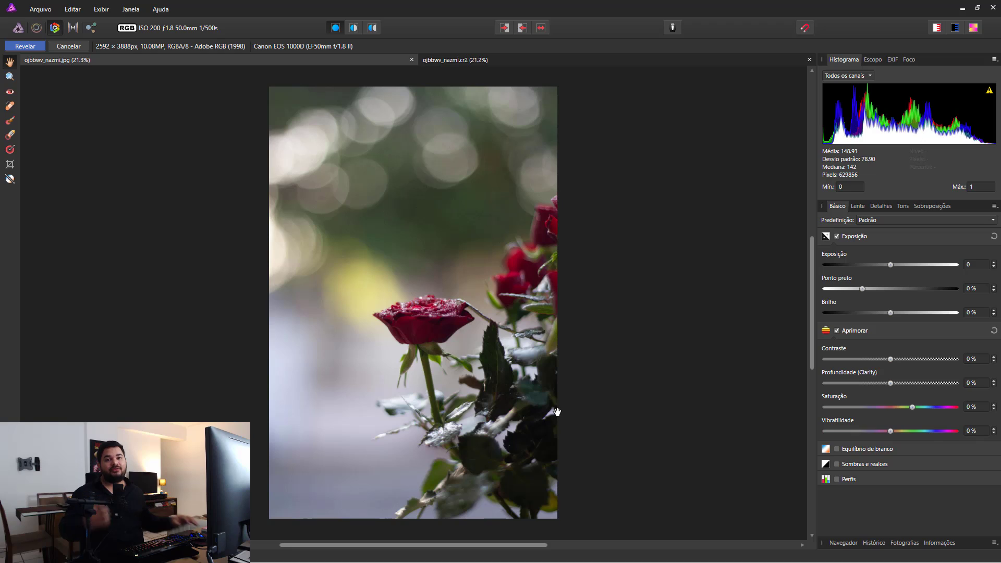
{"action": "scroll", "coordinate": [434, 346], "scroll_direction": "up", "scroll_amount": 5}
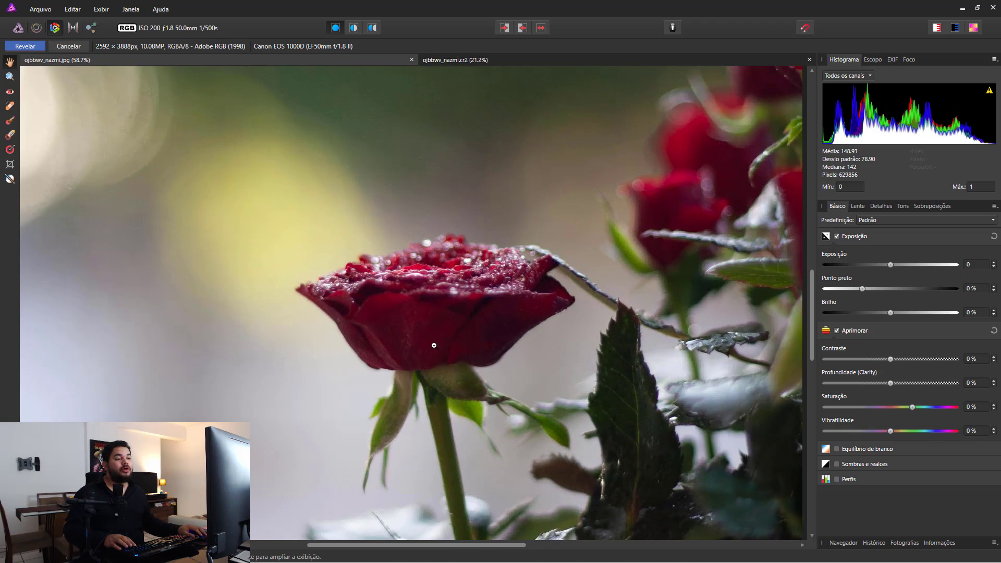
{"action": "scroll", "coordinate": [434, 345], "scroll_direction": "up", "scroll_amount": 8}
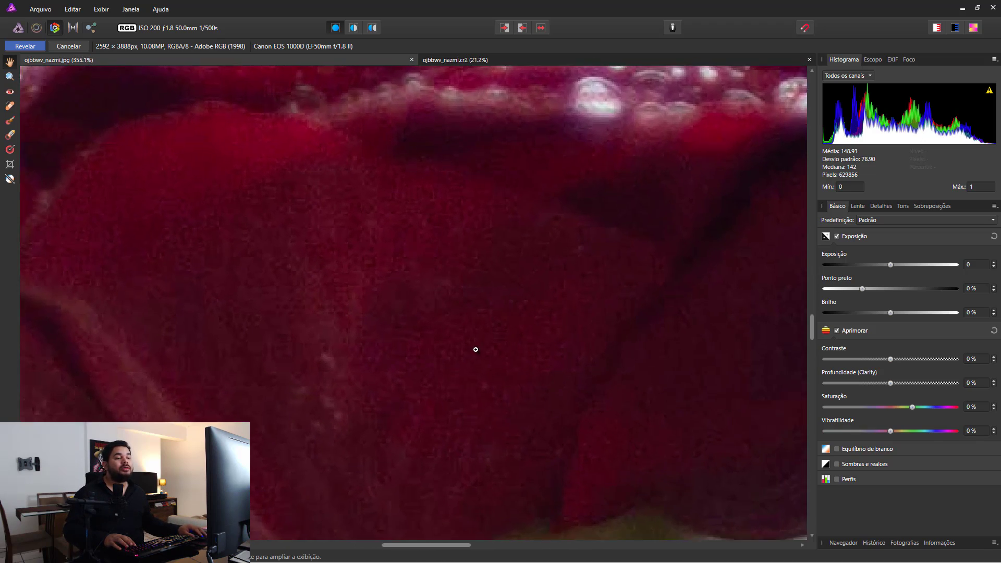
{"action": "scroll", "coordinate": [475, 349], "scroll_direction": "up", "scroll_amount": 8}
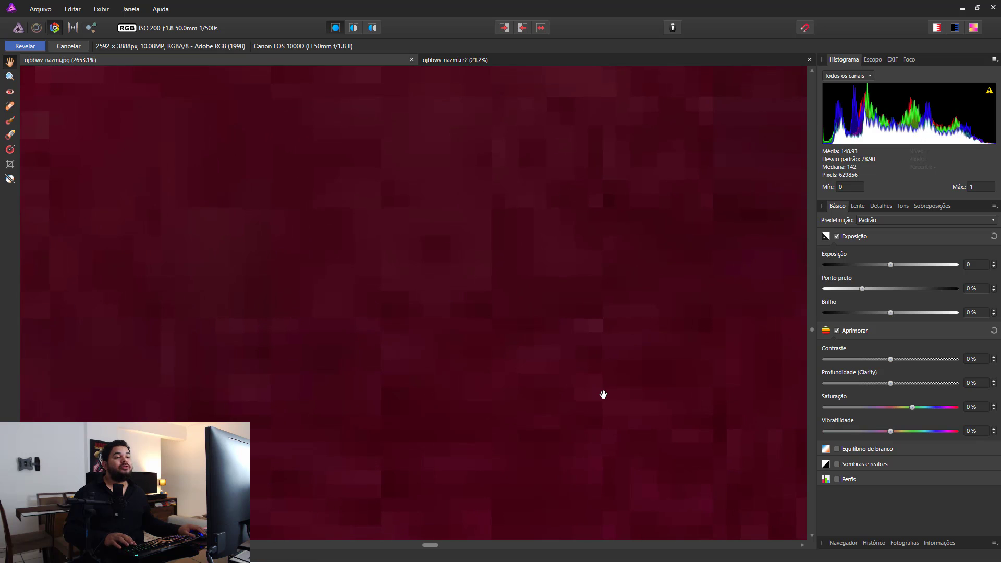
{"action": "left_click_drag", "start_coordinate": [604, 395], "coordinate": [354, 109]}
{"action": "left_click_drag", "start_coordinate": [494, 400], "coordinate": [373, 87]}
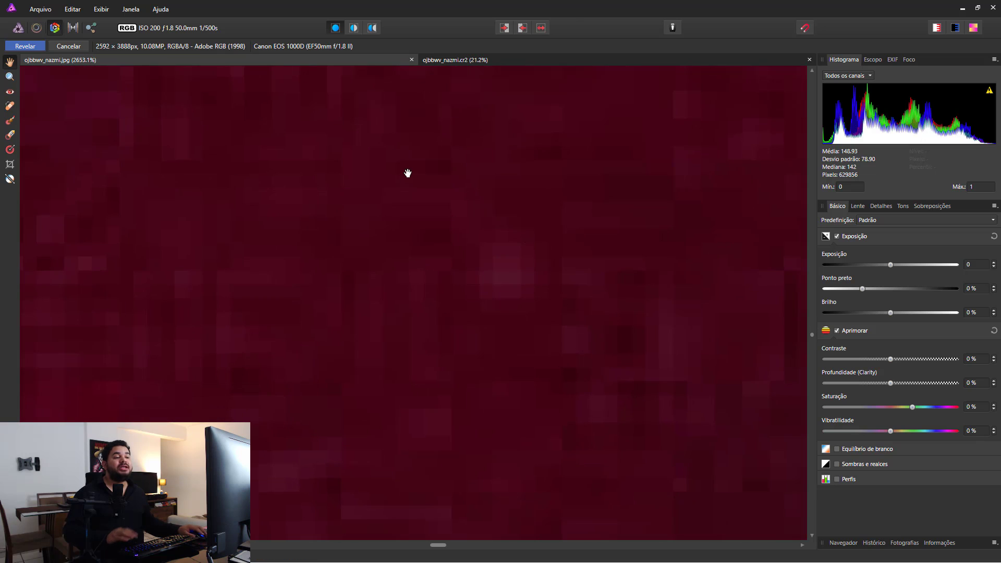
{"action": "left_click_drag", "start_coordinate": [429, 302], "coordinate": [525, 368]}
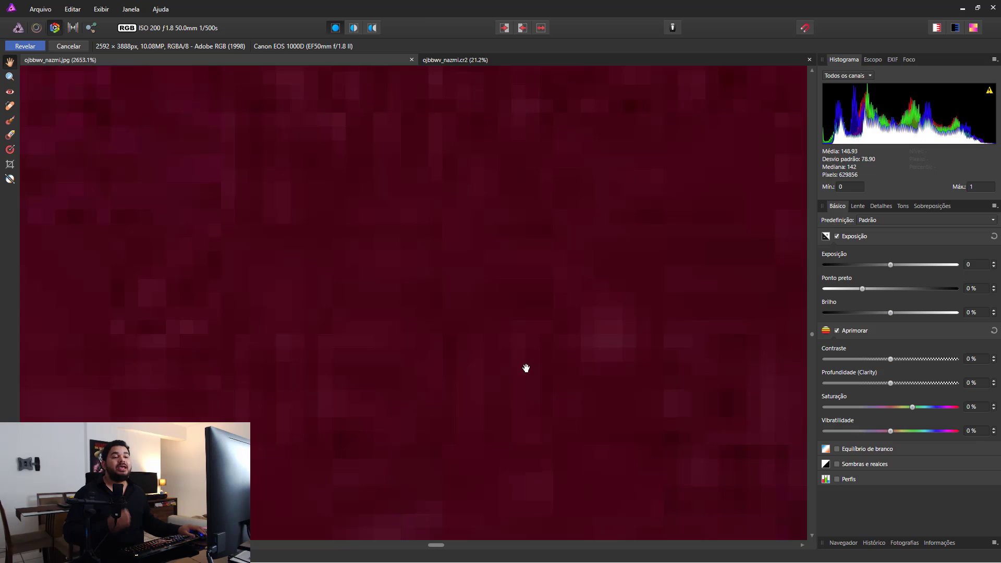
{"action": "scroll", "coordinate": [279, 282], "scroll_direction": "up", "scroll_amount": 4}
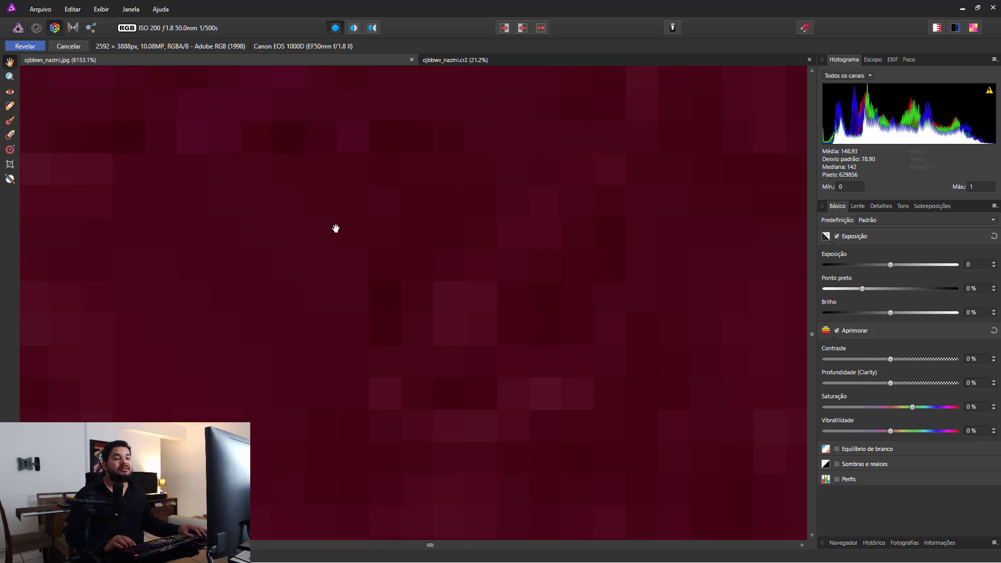
{"action": "scroll", "coordinate": [176, 299], "scroll_direction": "up", "scroll_amount": 3}
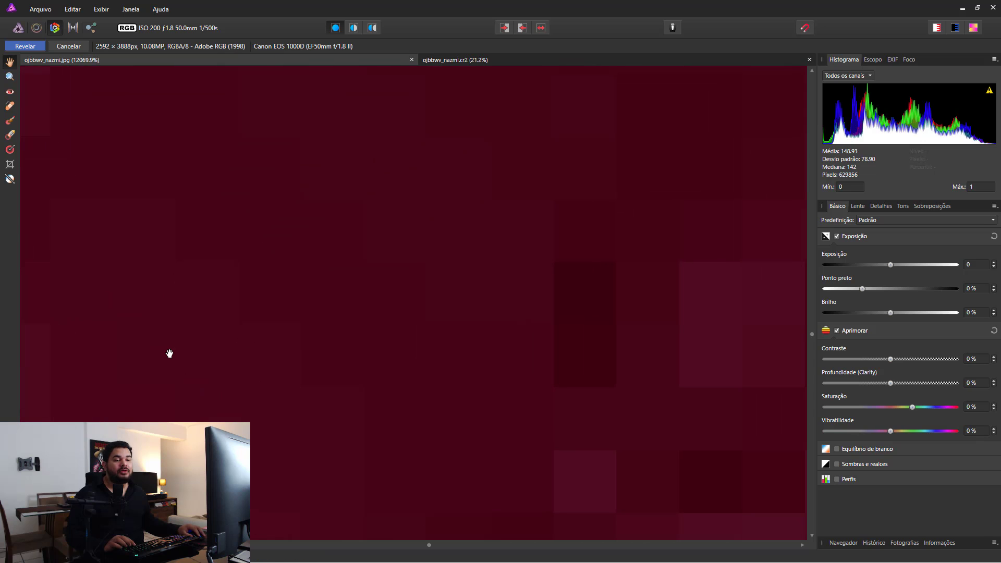
{"action": "left_click_drag", "start_coordinate": [201, 386], "coordinate": [319, 239]}
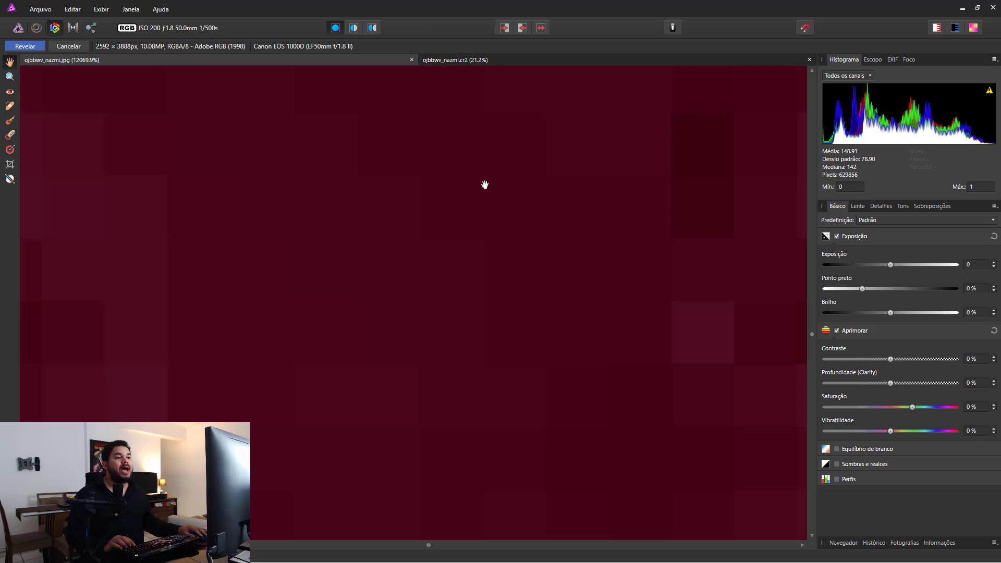
{"action": "key", "text": "ctrl+0"}
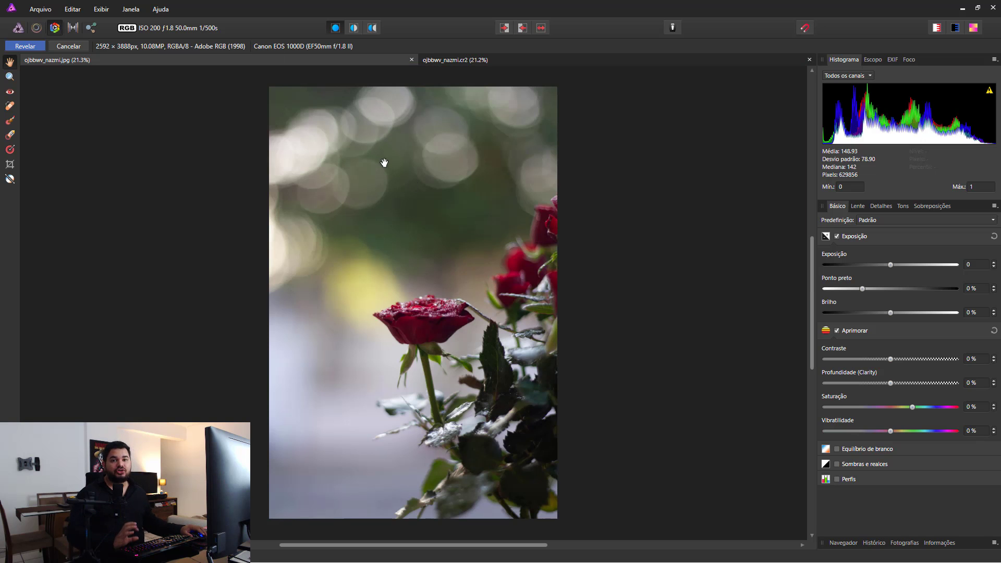
Examine the same rose petals in ojbbwv_nazmi.cr2 at pixel level, and return to the full-image view
{"action": "left_click", "coordinate": [480, 61]}
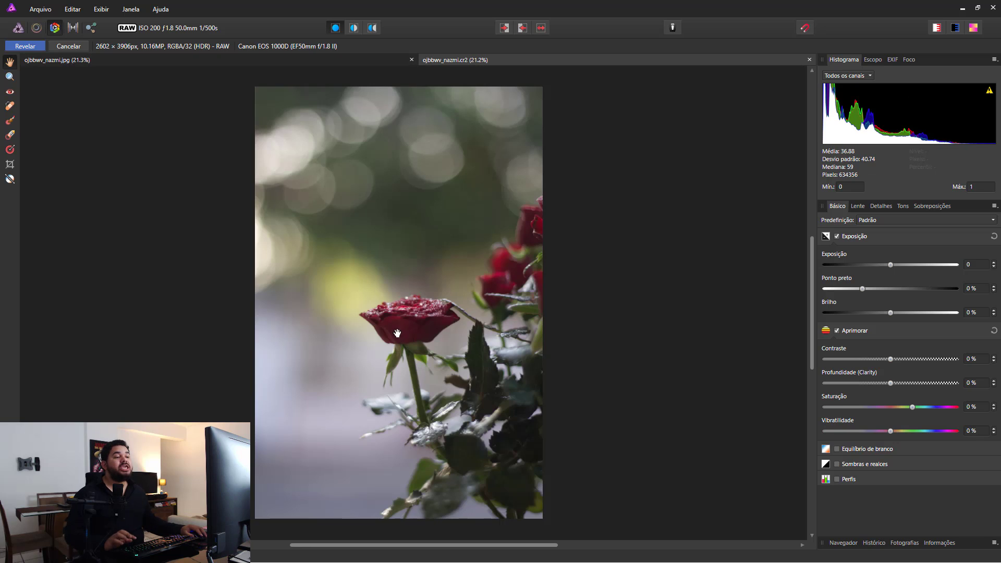
{"action": "scroll", "coordinate": [398, 330], "scroll_direction": "up", "scroll_amount": 12}
{"action": "scroll", "coordinate": [470, 301], "scroll_direction": "down", "scroll_amount": 2}
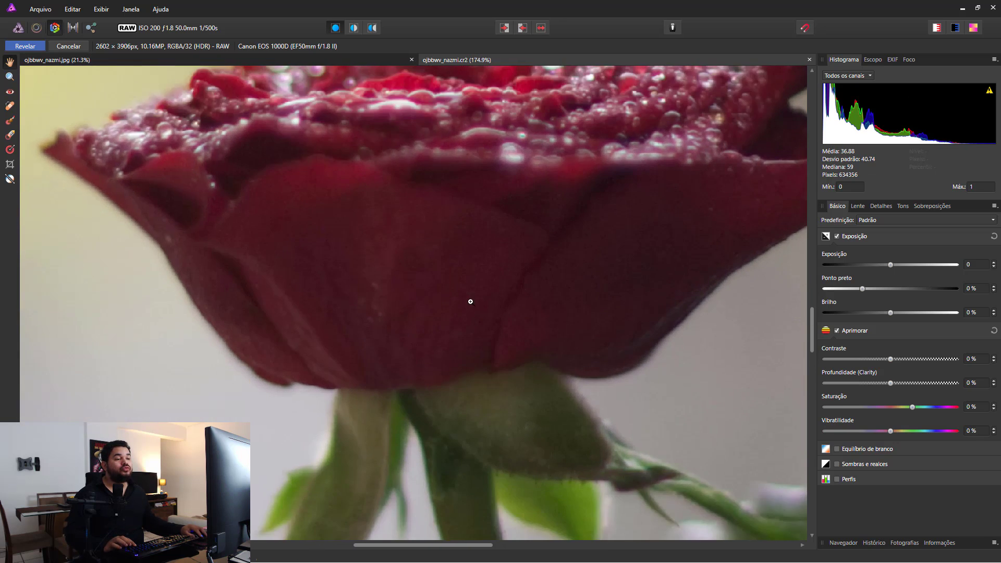
{"action": "scroll", "coordinate": [470, 301], "scroll_direction": "up", "scroll_amount": 14}
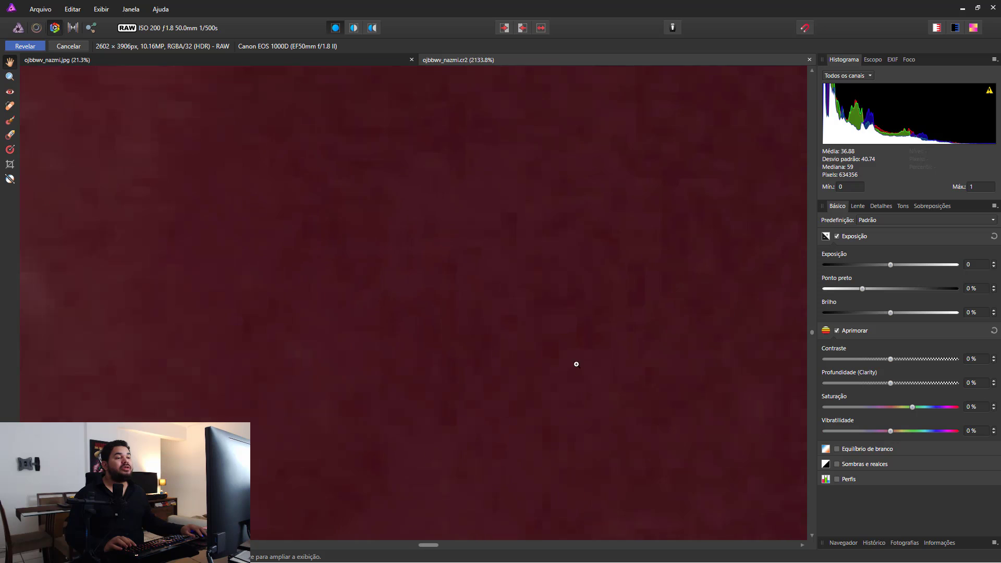
{"action": "scroll", "coordinate": [598, 388], "scroll_direction": "up", "scroll_amount": 7}
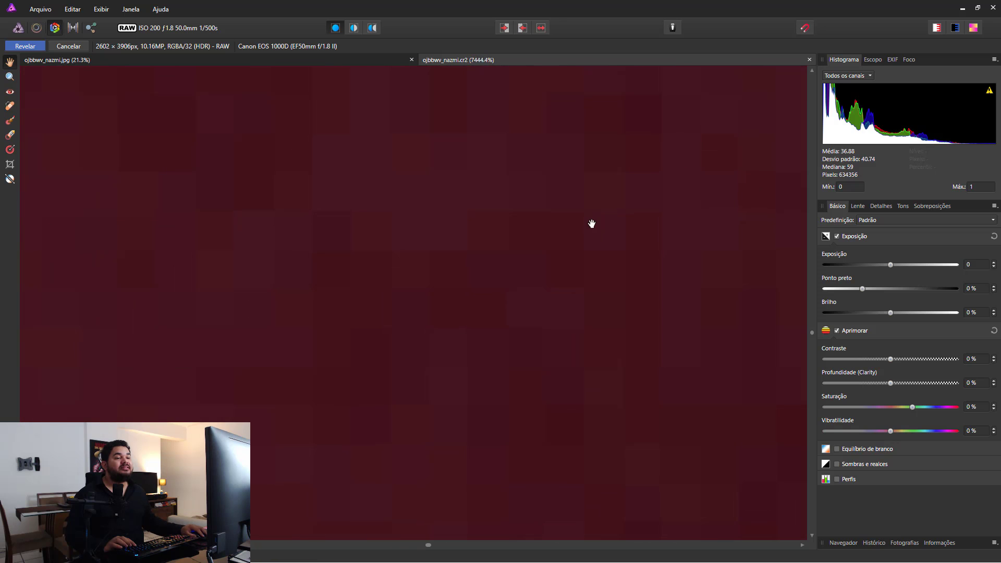
{"action": "scroll", "coordinate": [413, 166], "scroll_direction": "down", "scroll_amount": 1}
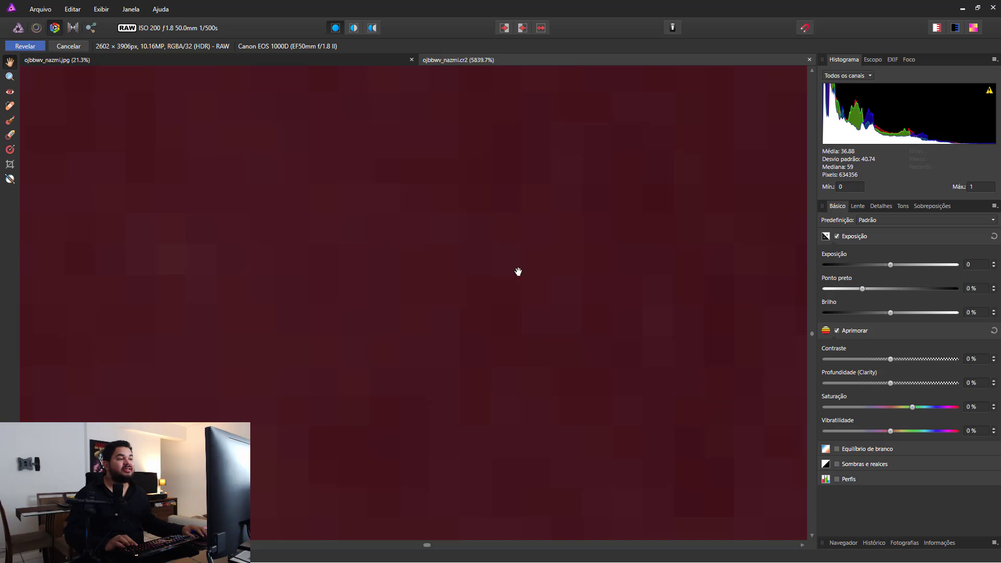
{"action": "left_click_drag", "start_coordinate": [518, 272], "coordinate": [241, 277]}
{"action": "left_click_drag", "start_coordinate": [485, 286], "coordinate": [253, 283]}
{"action": "left_click_drag", "start_coordinate": [456, 268], "coordinate": [390, 175]}
{"action": "left_click_drag", "start_coordinate": [541, 327], "coordinate": [359, 133]}
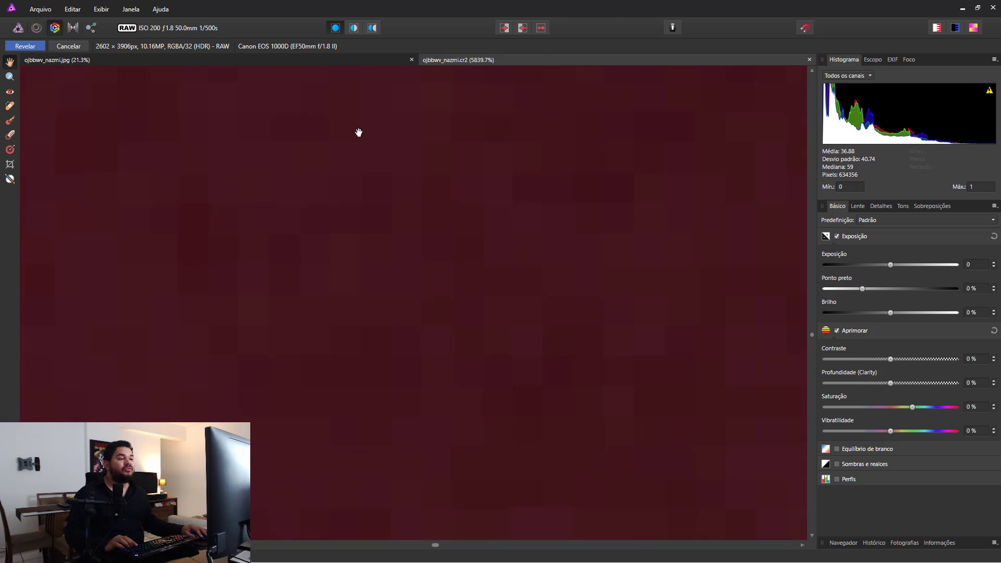
{"action": "left_click_drag", "start_coordinate": [519, 365], "coordinate": [546, 150]}
{"action": "left_click_drag", "start_coordinate": [423, 336], "coordinate": [558, 270]}
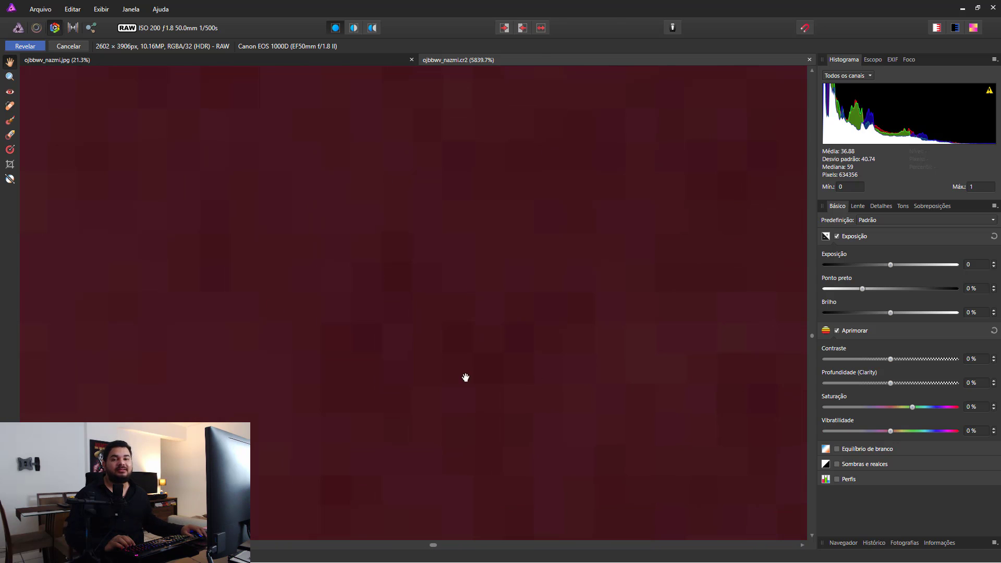
{"action": "left_click_drag", "start_coordinate": [316, 315], "coordinate": [597, 176]}
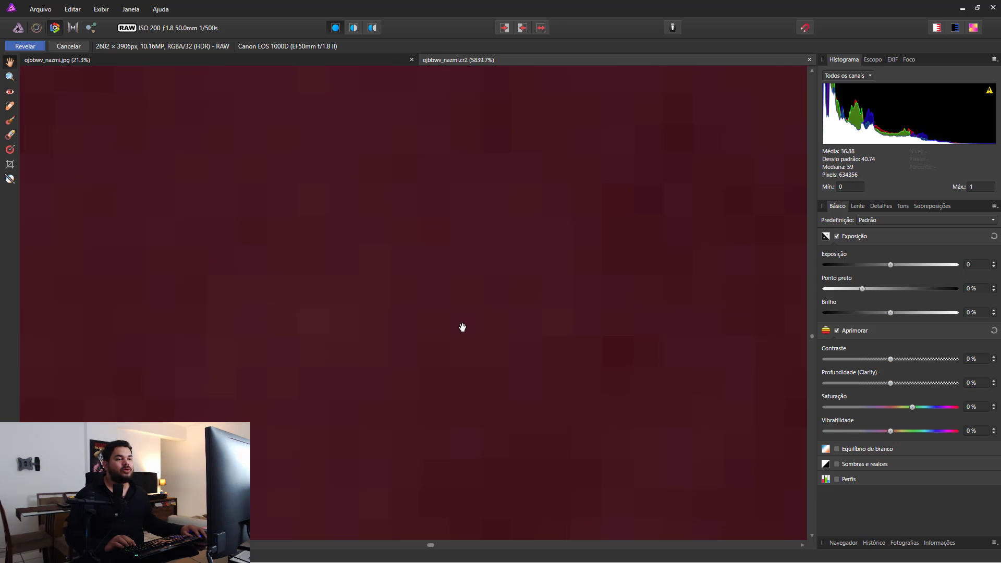
{"action": "left_click_drag", "start_coordinate": [436, 304], "coordinate": [612, 220]}
{"action": "left_click_drag", "start_coordinate": [438, 239], "coordinate": [679, 216]}
{"action": "left_click_drag", "start_coordinate": [335, 243], "coordinate": [509, 246]}
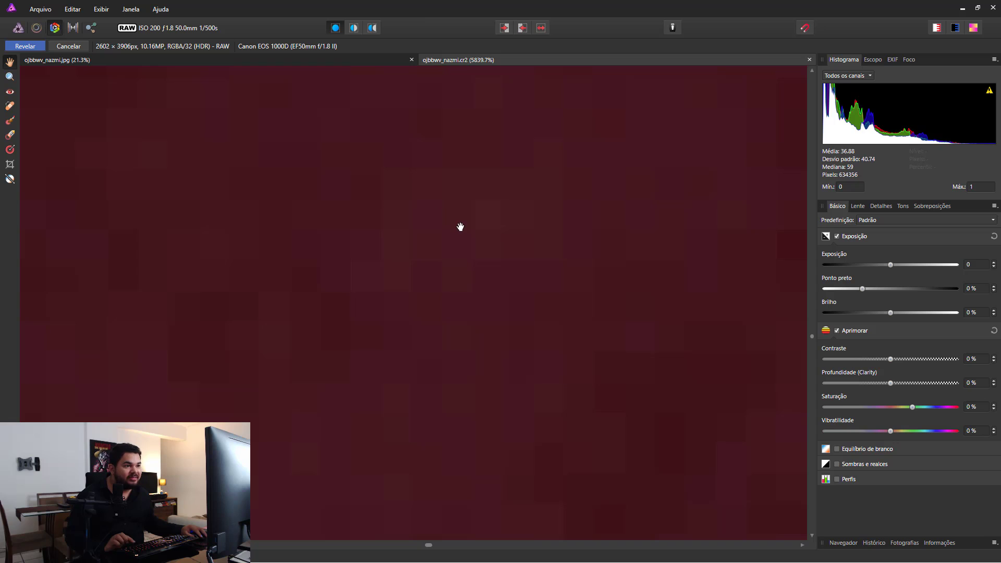
{"action": "scroll", "coordinate": [585, 319], "scroll_direction": "up", "scroll_amount": 4}
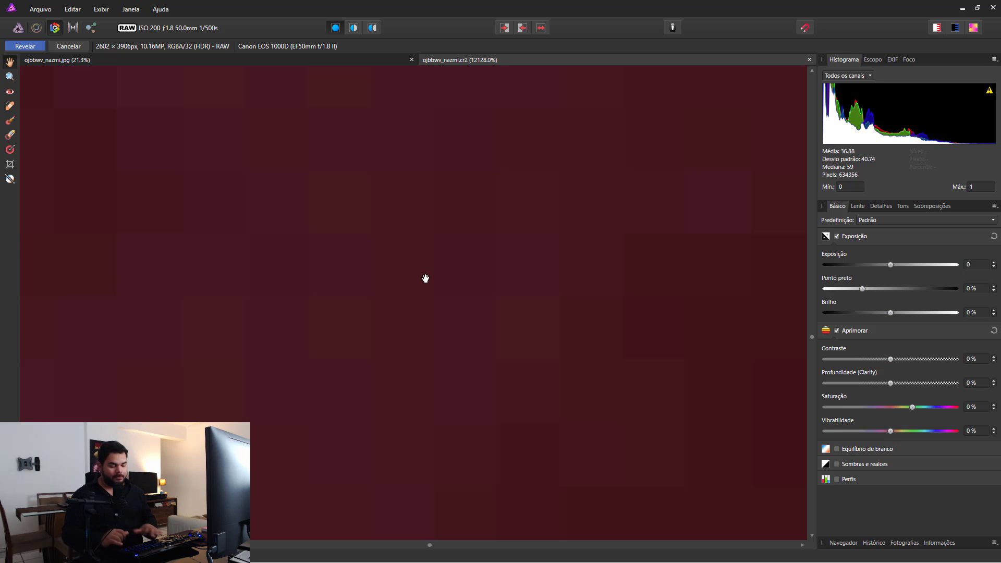
{"action": "key", "text": "ctrl+0"}
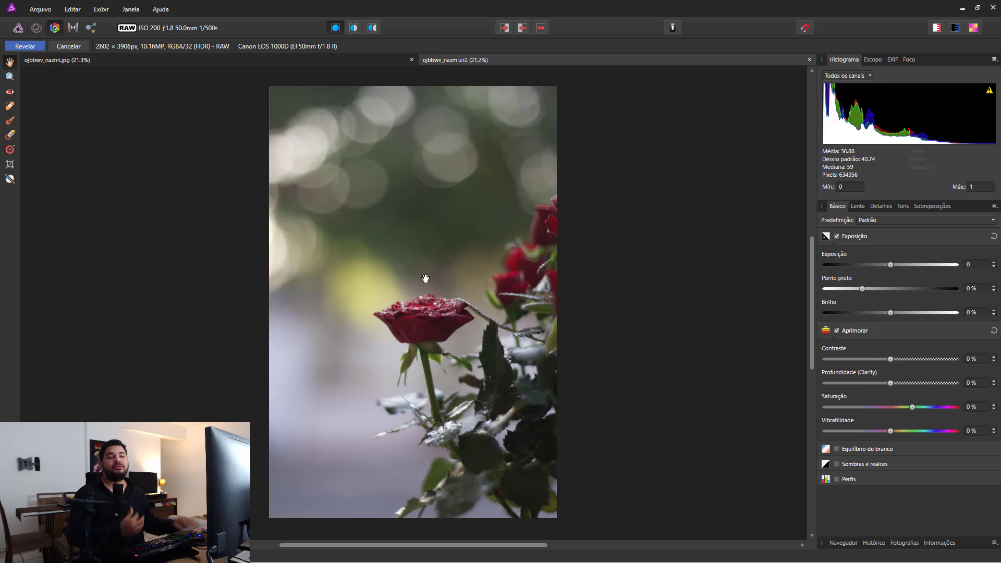
Compare the full-image views of the JPG and CR2 versions by alternating between them, ending on the CR2
{"action": "left_click", "coordinate": [264, 59]}
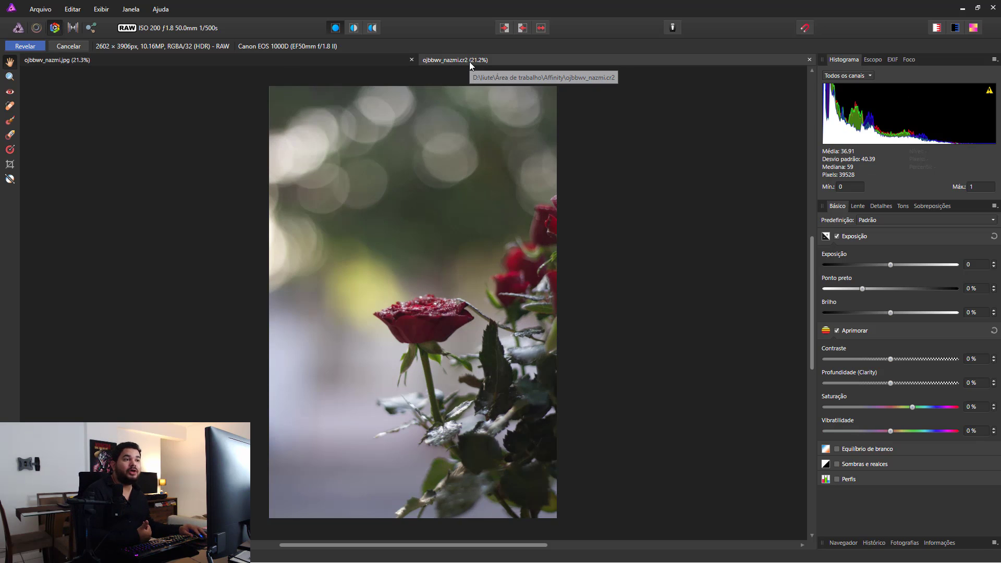
{"action": "left_click", "coordinate": [375, 58]}
{"action": "left_click", "coordinate": [474, 61]}
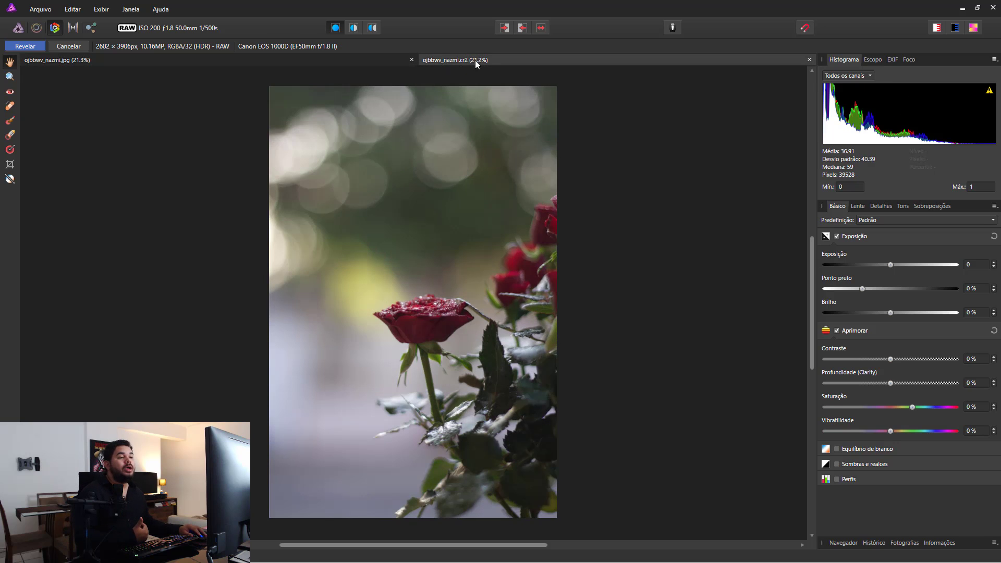
{"action": "left_click", "coordinate": [355, 65]}
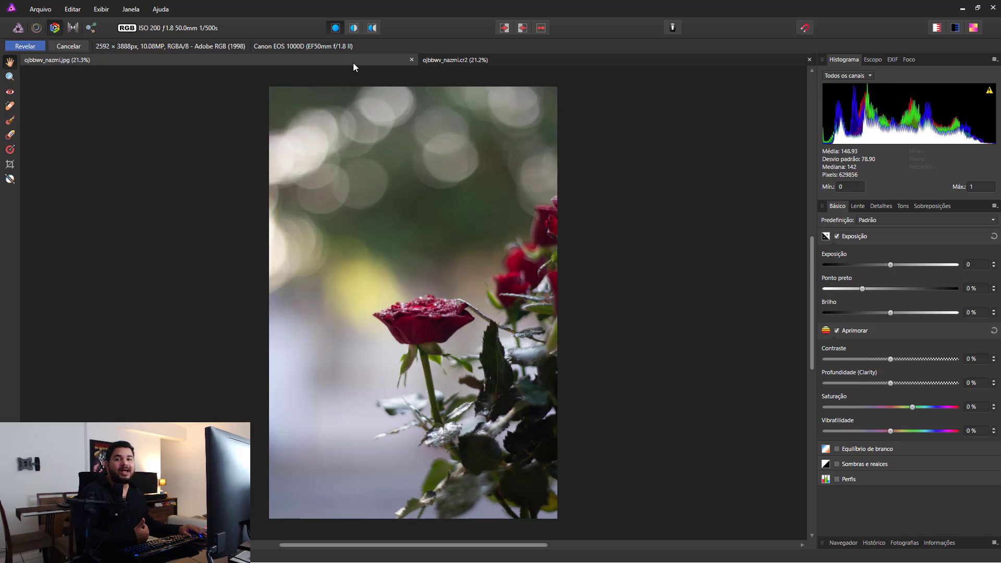
{"action": "left_click", "coordinate": [429, 64]}
{"action": "left_click", "coordinate": [373, 60]}
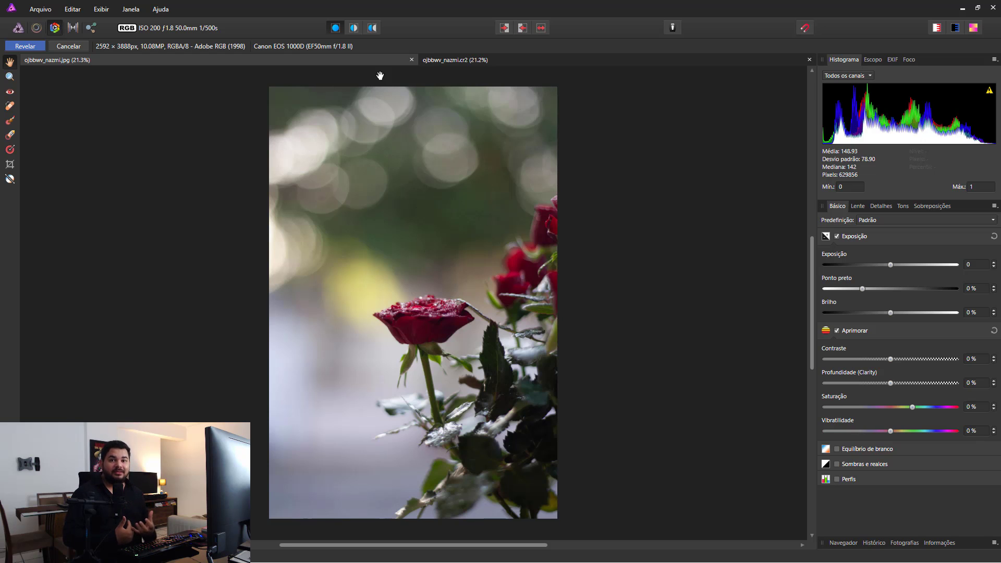
{"action": "left_click", "coordinate": [447, 61]}
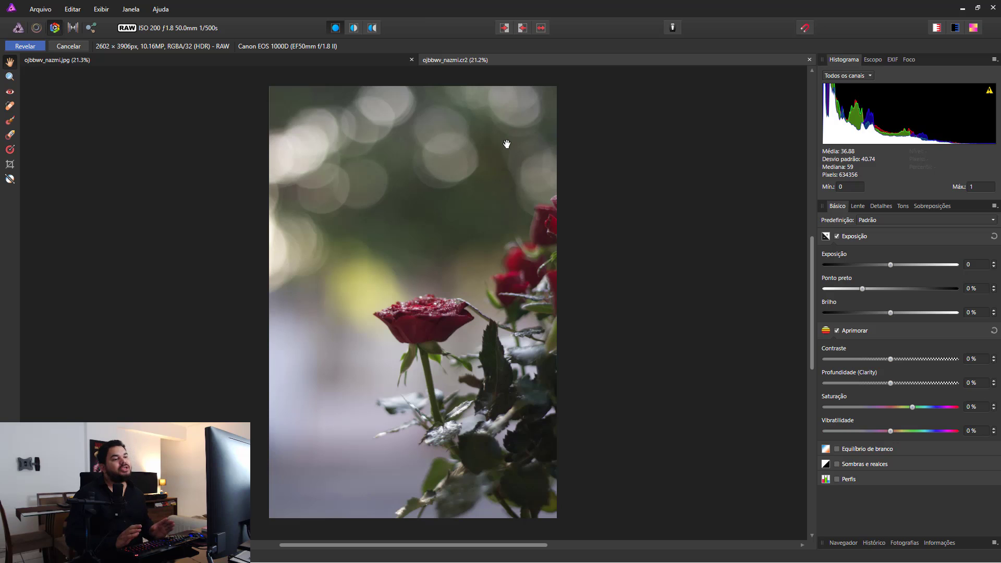
{"action": "left_click", "coordinate": [375, 59]}
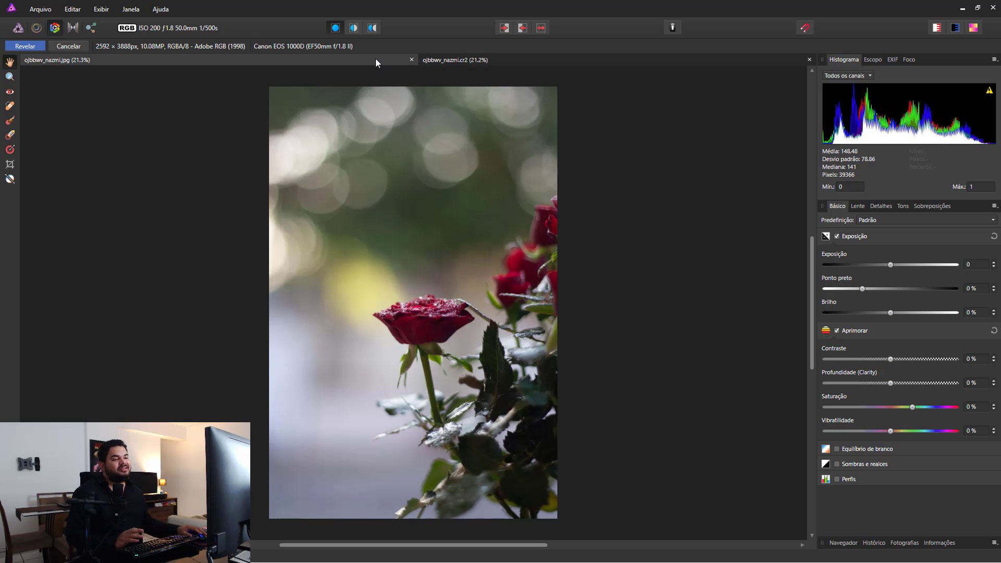
{"action": "left_click", "coordinate": [478, 59]}
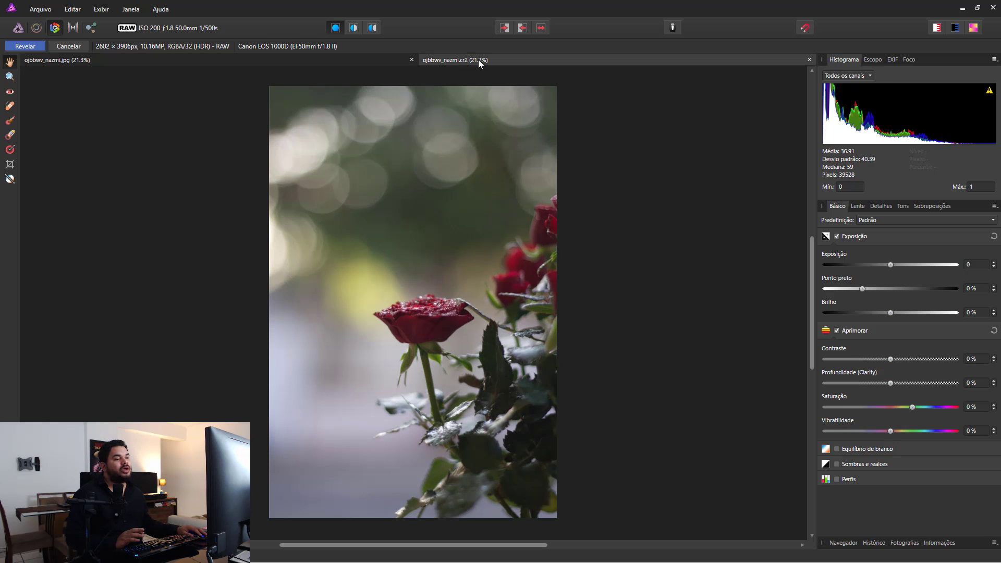
Glance at the JPG version once more, and set the exposure of ojbbwv_nazmi.cr2 to 1
{"action": "left_click", "coordinate": [327, 61]}
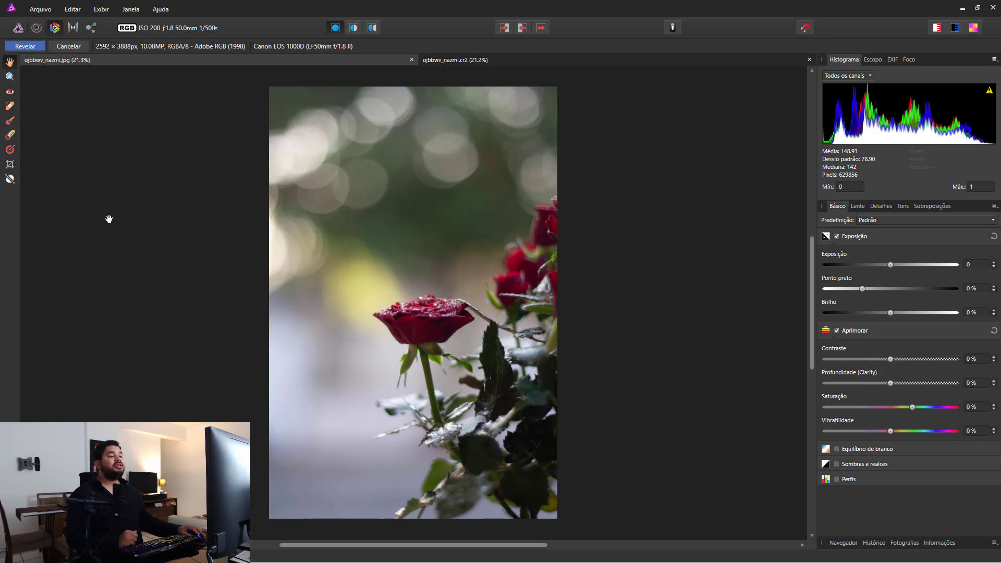
{"action": "left_click", "coordinate": [464, 60]}
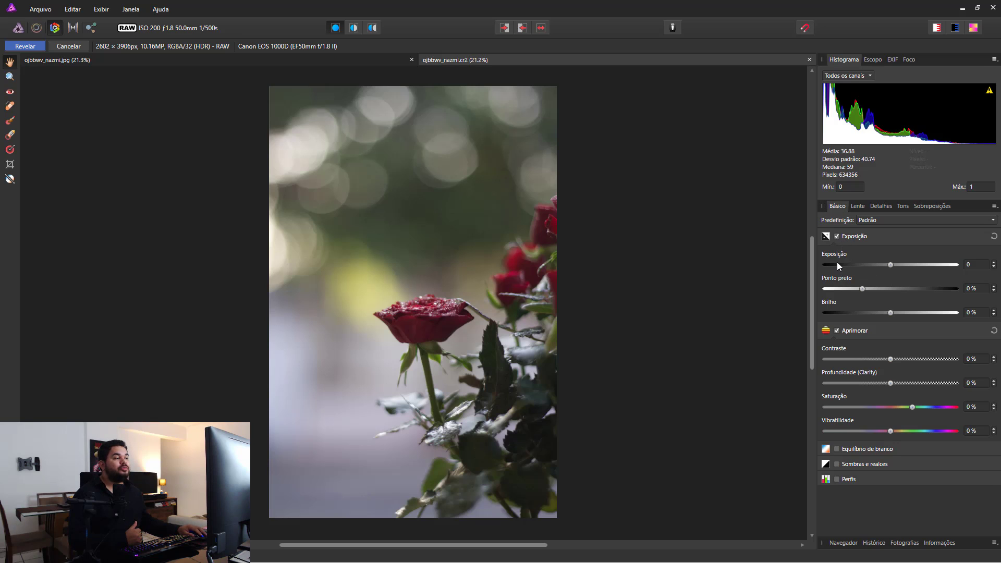
{"action": "left_click_drag", "start_coordinate": [893, 267], "coordinate": [898, 270]}
{"action": "left_click", "coordinate": [985, 265]}
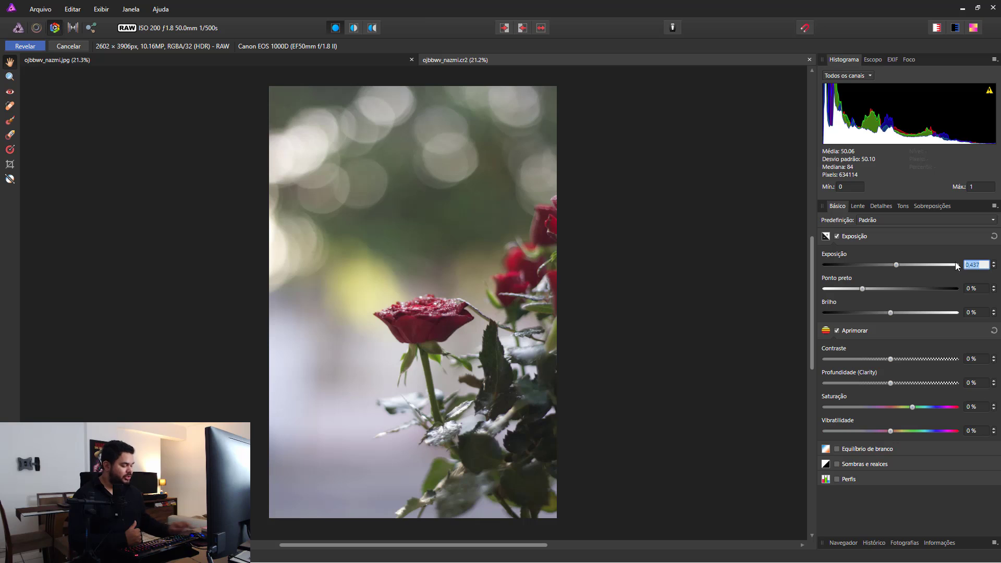
{"action": "type", "text": "1"}
{"action": "key", "text": "Return"}
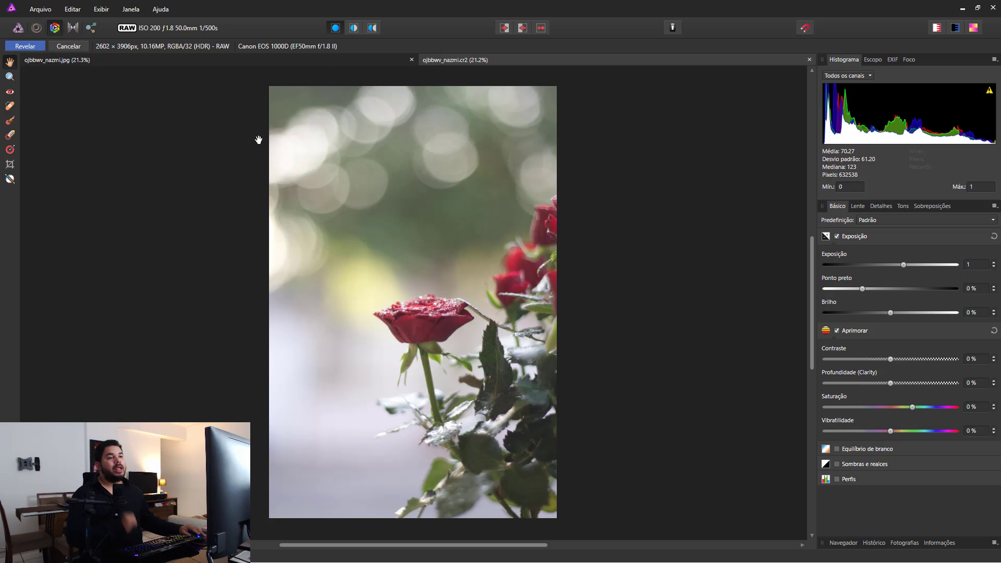
Set the exposure of ojbbwv_nazmi.jpg to 1 to match the raw version
{"action": "left_click", "coordinate": [326, 63]}
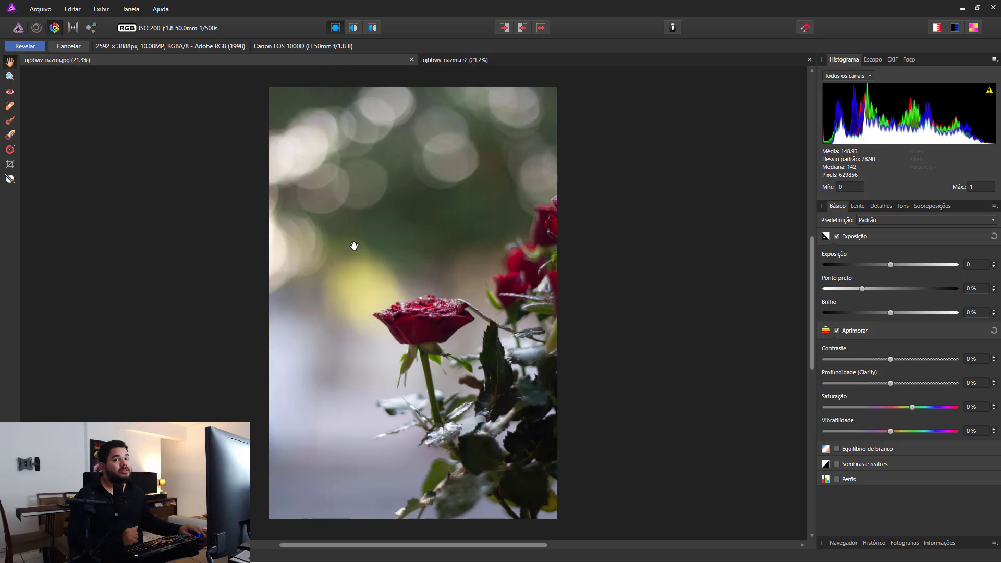
{"action": "left_click", "coordinate": [972, 265]}
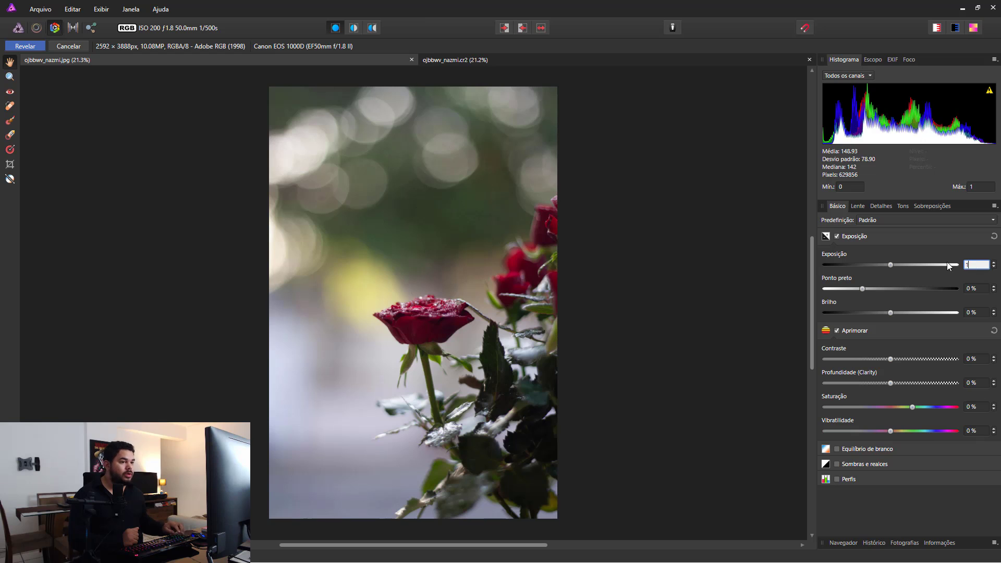
{"action": "key", "text": "Return"}
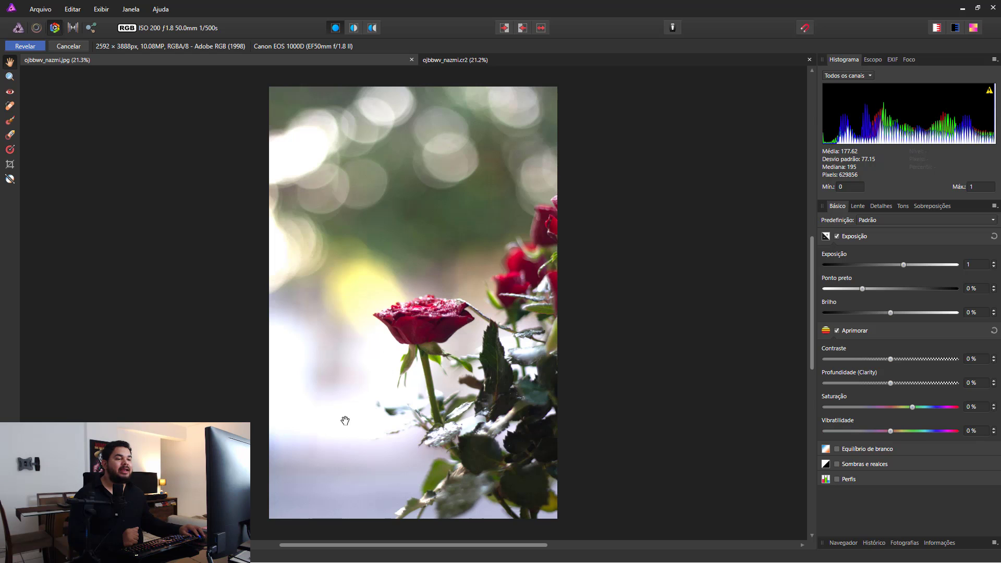
Compare the bright background beside the rose stem in the JPG and CR2 versions up close, and return both to full-image view
{"action": "left_click", "coordinate": [459, 60]}
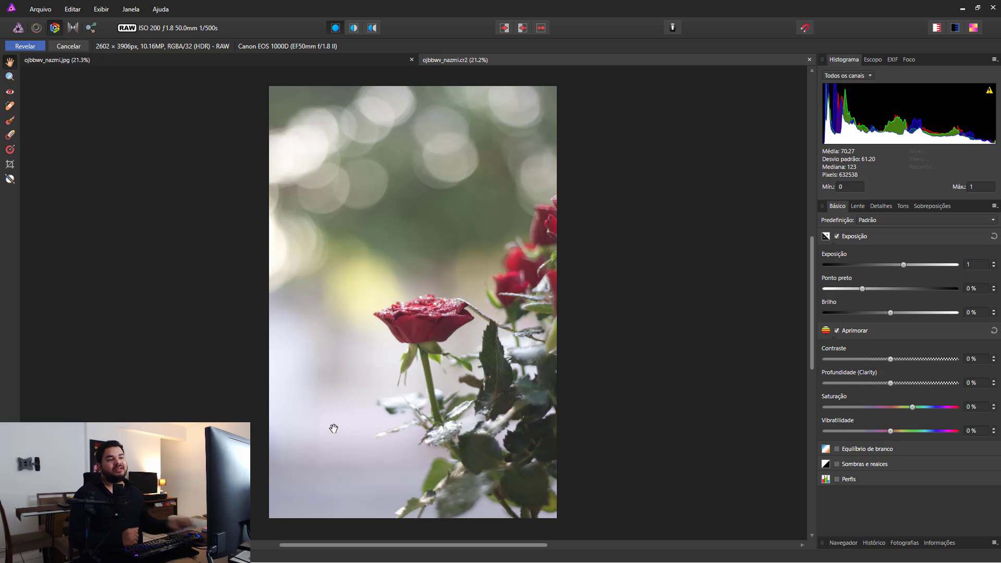
{"action": "left_click", "coordinate": [350, 61]}
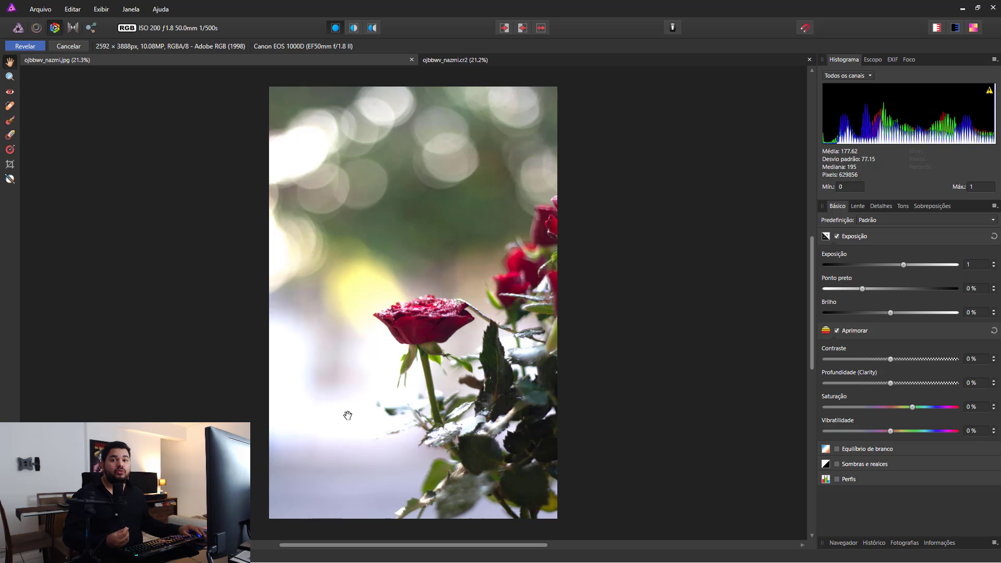
{"action": "left_click_drag", "start_coordinate": [314, 417], "coordinate": [365, 292]}
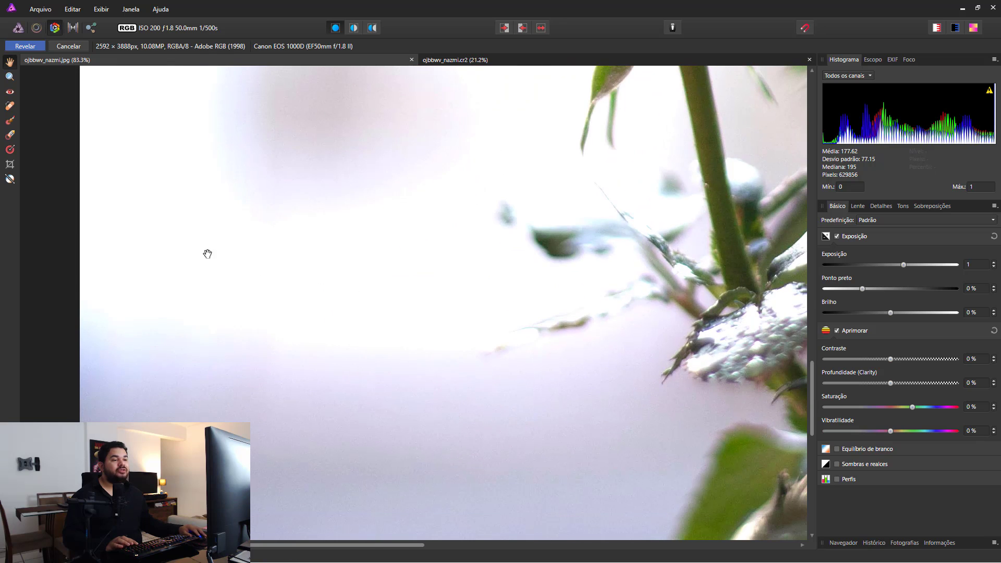
{"action": "left_click", "coordinate": [455, 61]}
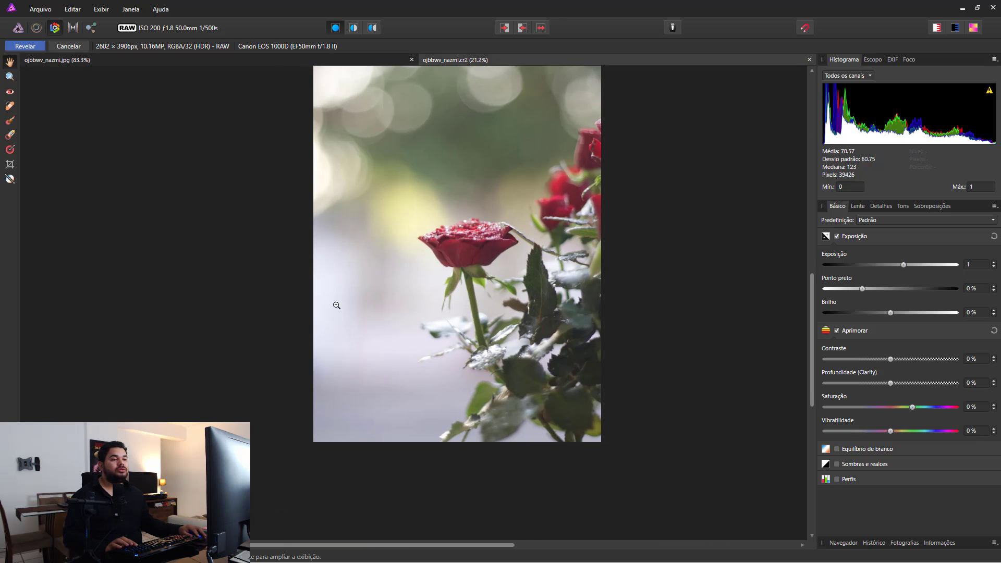
{"action": "left_click_drag", "start_coordinate": [337, 305], "coordinate": [337, 373]}
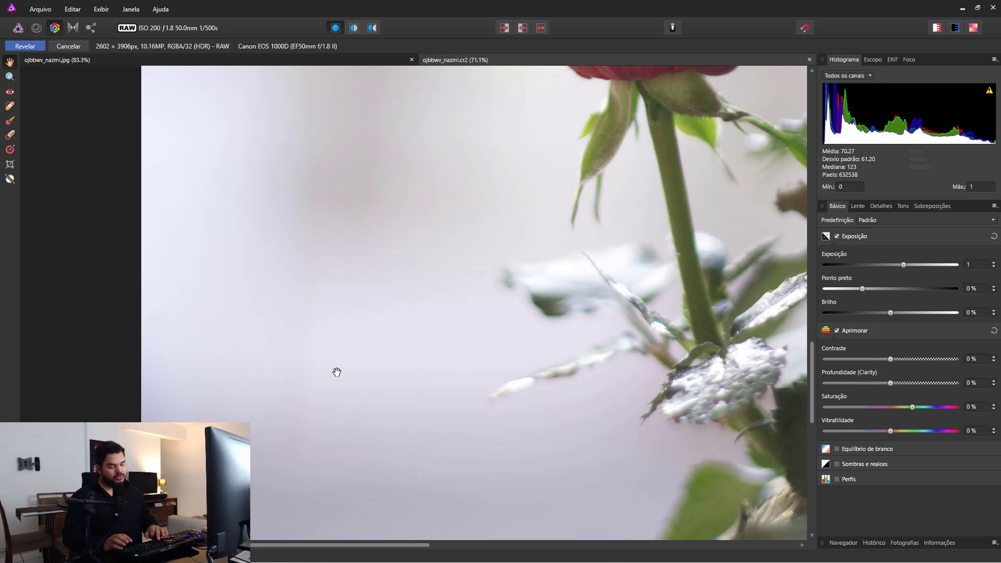
{"action": "key", "text": "ctrl+0"}
{"action": "left_click", "coordinate": [305, 61]}
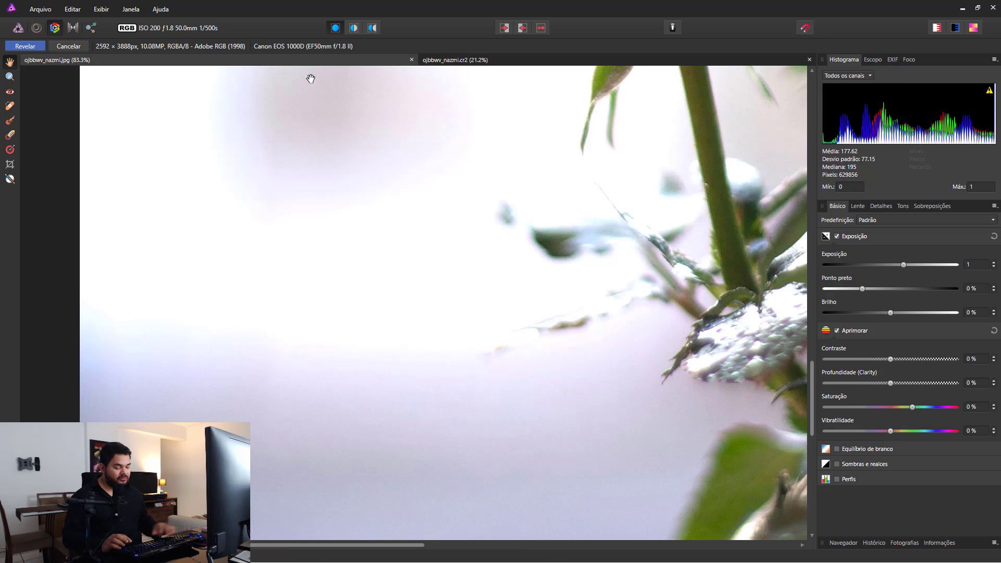
{"action": "key", "text": "ctrl+0"}
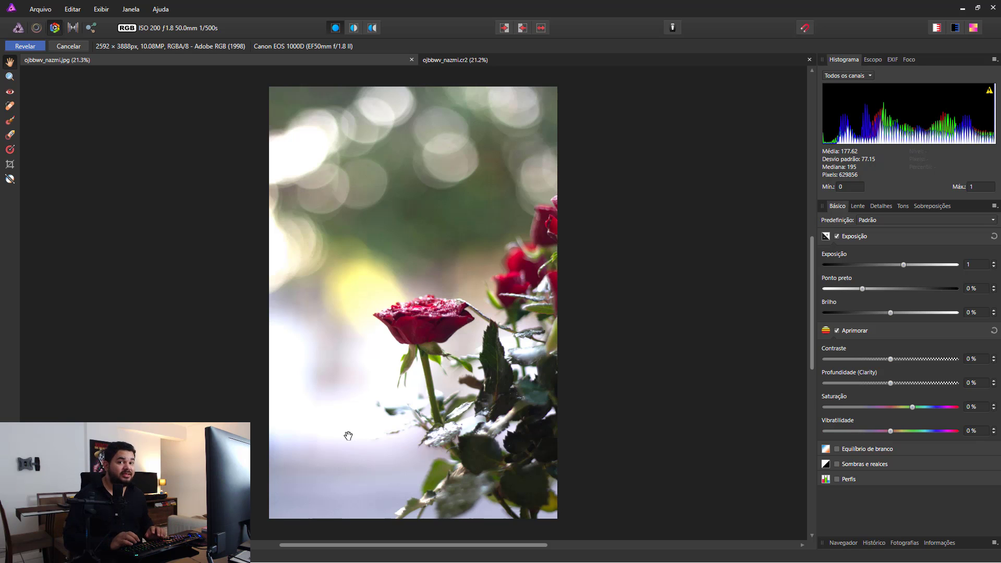
Set the black point of ojbbwv_nazmi.cr2 to 5%
{"action": "left_click", "coordinate": [457, 60]}
{"action": "left_click", "coordinate": [980, 289]}
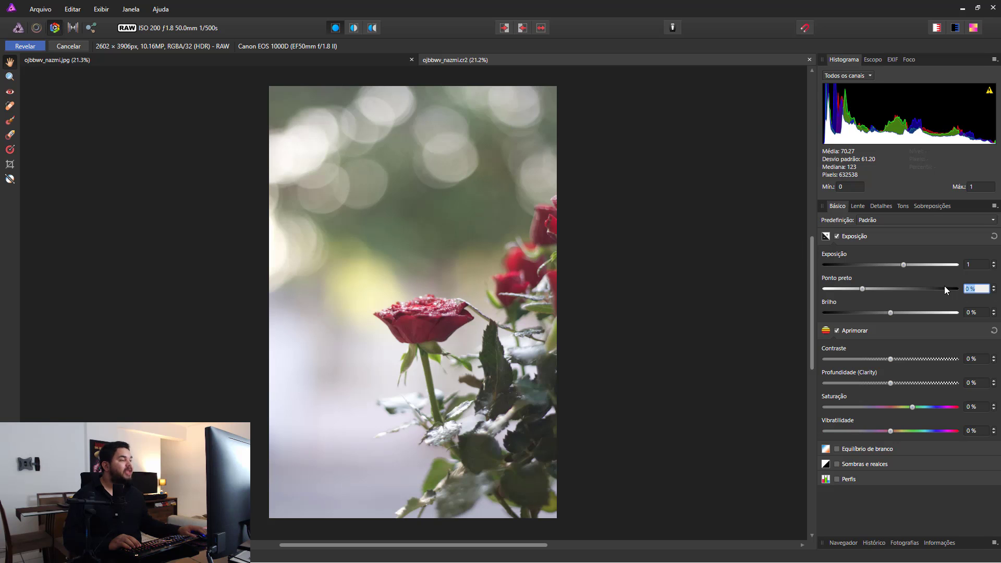
{"action": "type", "text": "5"}
{"action": "key", "text": "Return"}
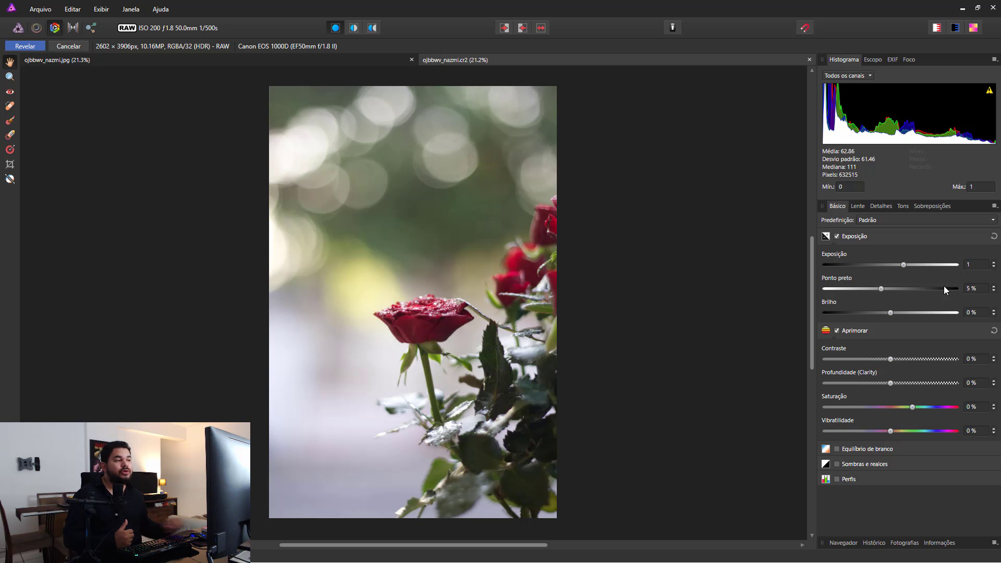
Set the black point of ojbbwv_nazmi.jpg to 5%
{"action": "left_click", "coordinate": [262, 61]}
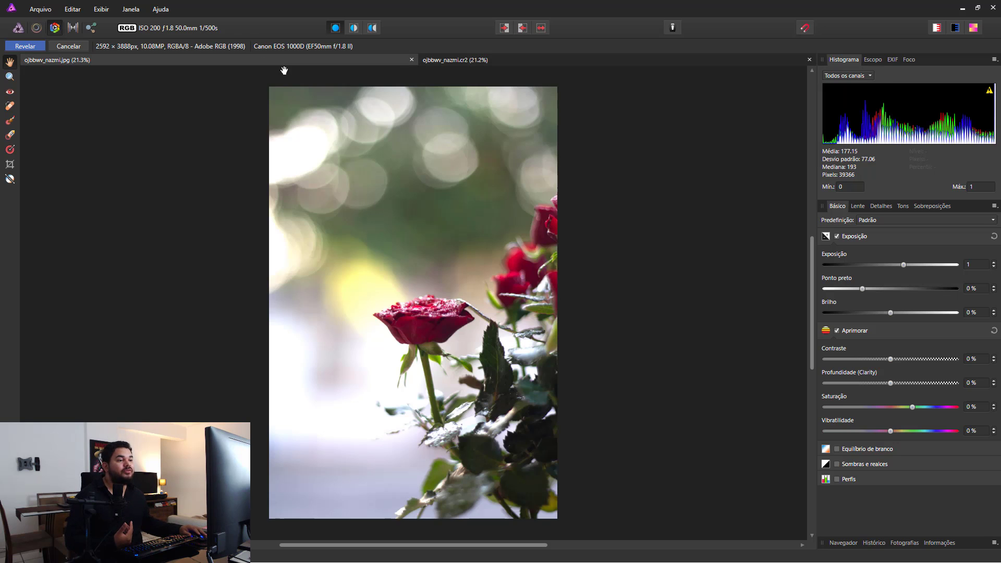
{"action": "left_click", "coordinate": [973, 288]}
{"action": "type", "text": "5"}
{"action": "key", "text": "Return"}
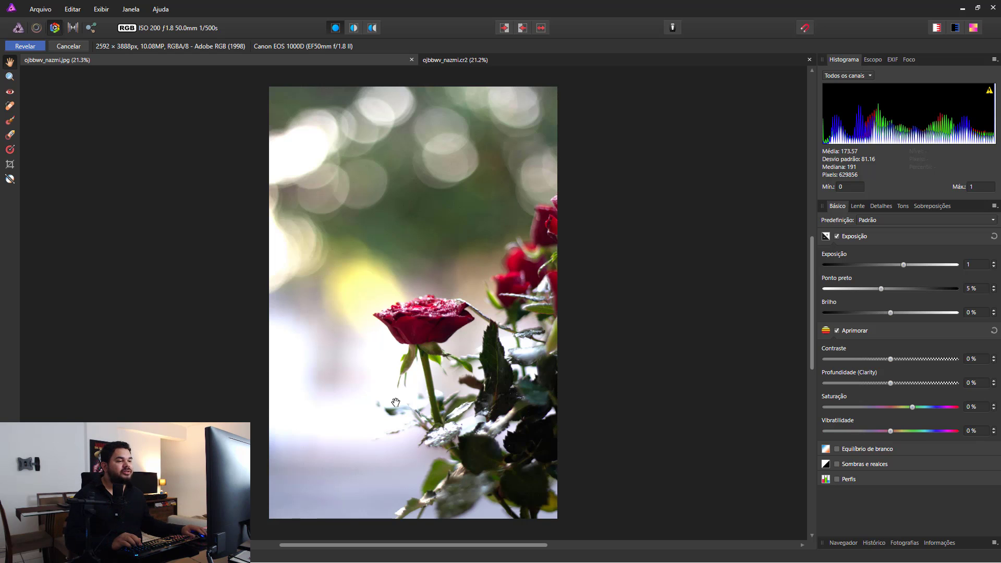
Set the contrast of ojbbwv_nazmi.cr2 to 33% and examine the dark leaves below the rose up close
{"action": "left_click", "coordinate": [489, 60]}
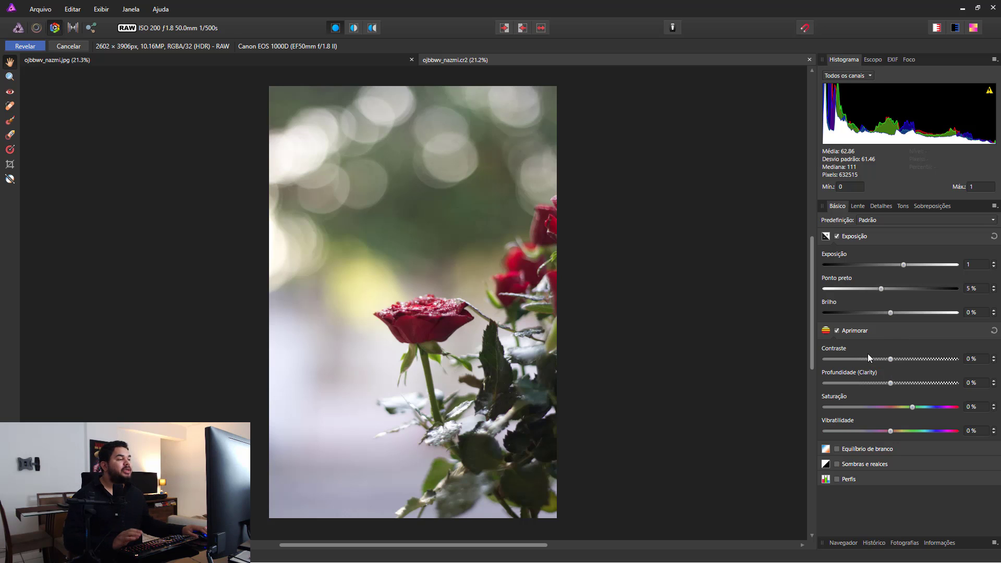
{"action": "left_click_drag", "start_coordinate": [892, 359], "coordinate": [912, 360]}
{"action": "left_click", "coordinate": [979, 359]}
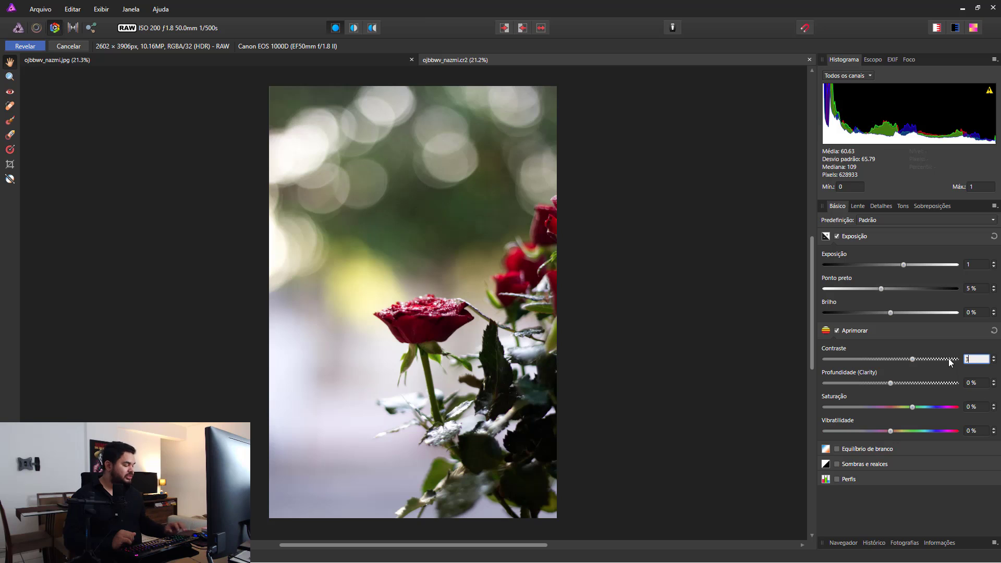
{"action": "type", "text": "33"}
{"action": "key", "text": "Return"}
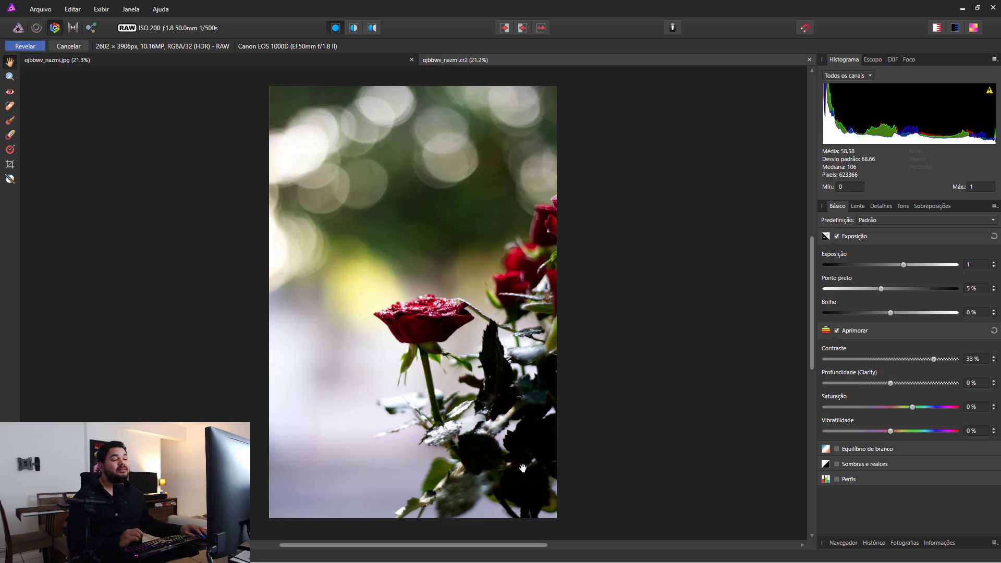
{"action": "scroll", "coordinate": [523, 467], "scroll_direction": "up", "scroll_amount": 6}
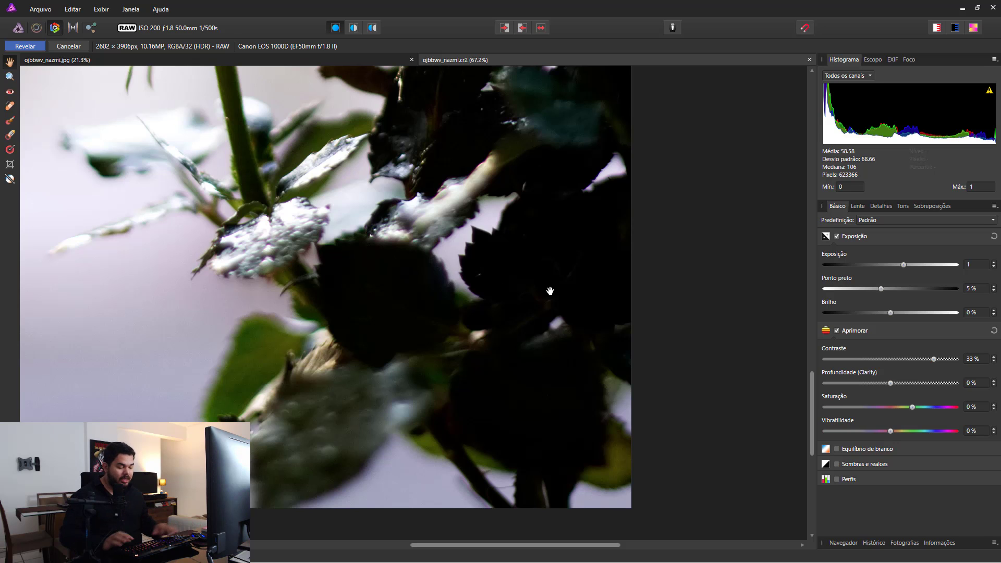
{"action": "key", "text": "ctrl+0"}
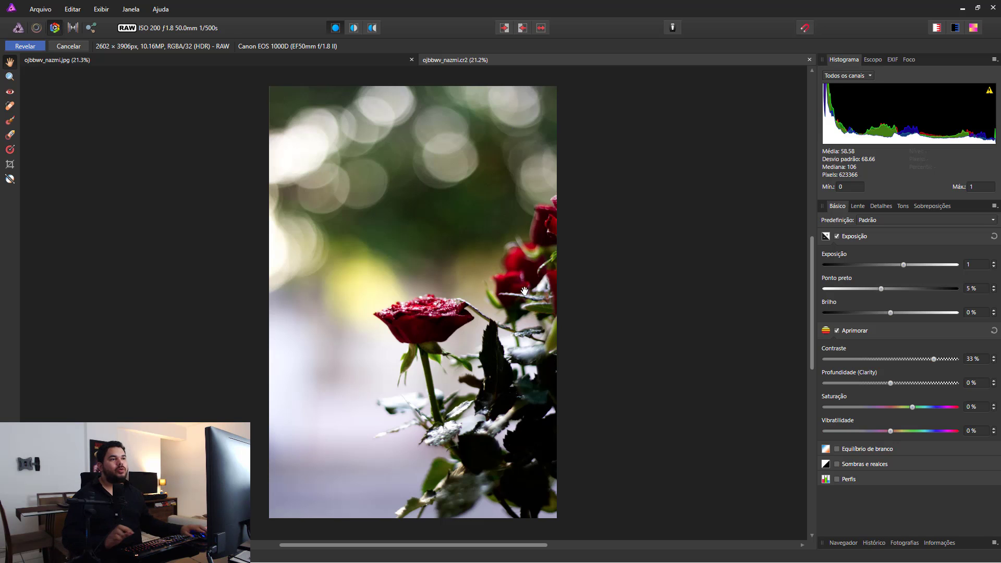
Set the contrast of ojbbwv_nazmi.jpg to 33%
{"action": "left_click", "coordinate": [229, 62]}
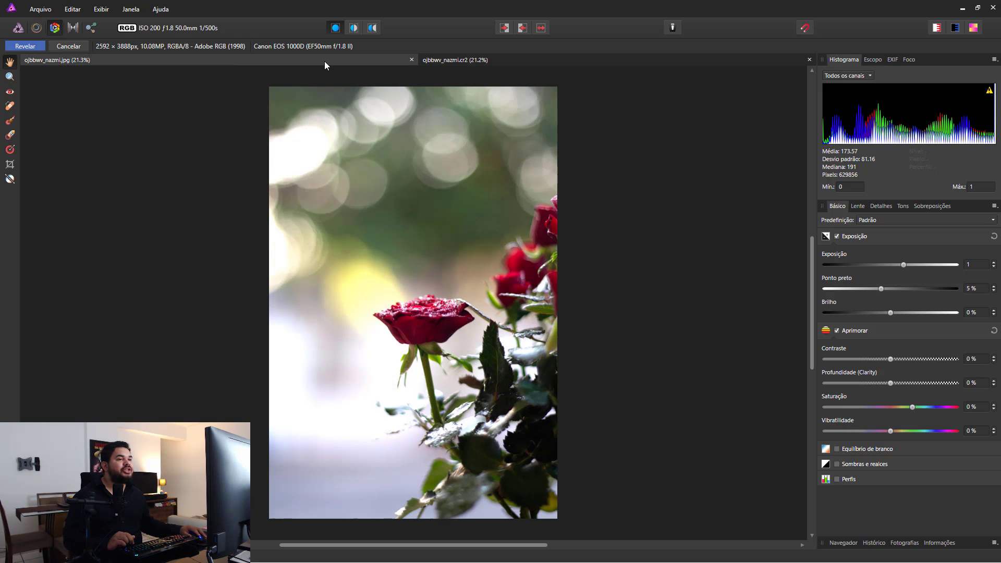
{"action": "left_click", "coordinate": [975, 360]}
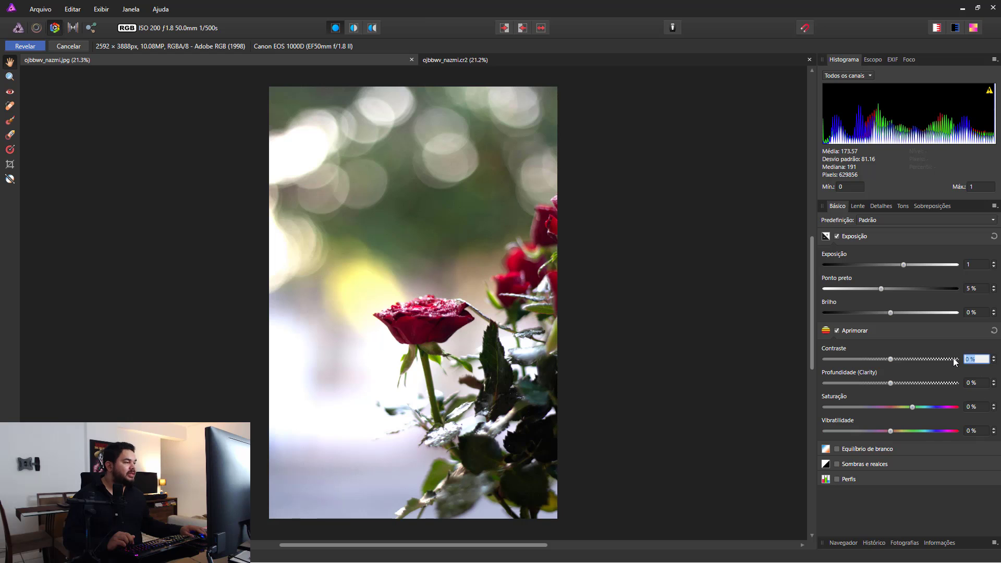
{"action": "type", "text": "33"}
{"action": "key", "text": "Return"}
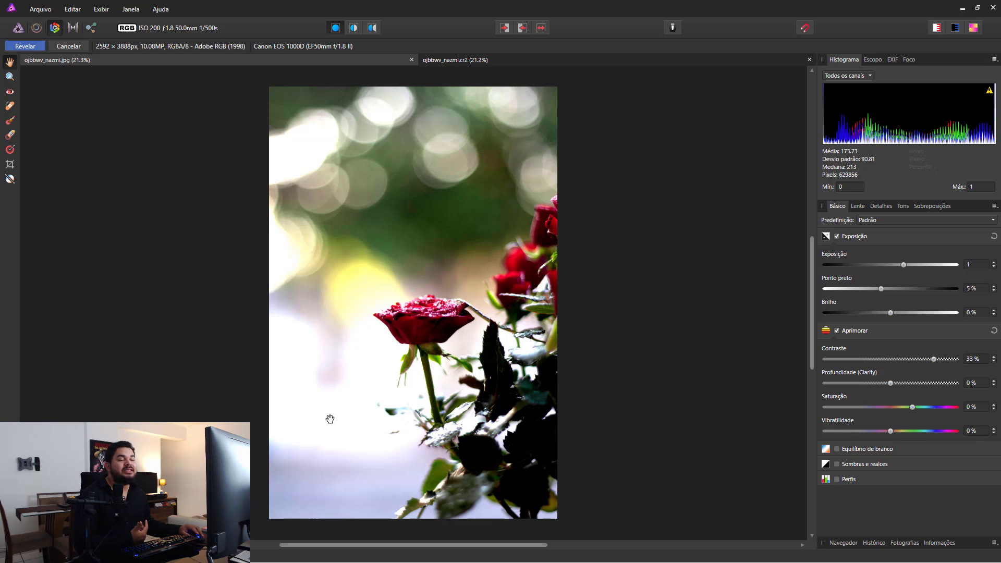
Compare the JPG with and without the Aprimorar adjustments by turning them off and on repeatedly, leaving them on
{"action": "left_click", "coordinate": [837, 330]}
{"action": "left_click", "coordinate": [836, 330]}
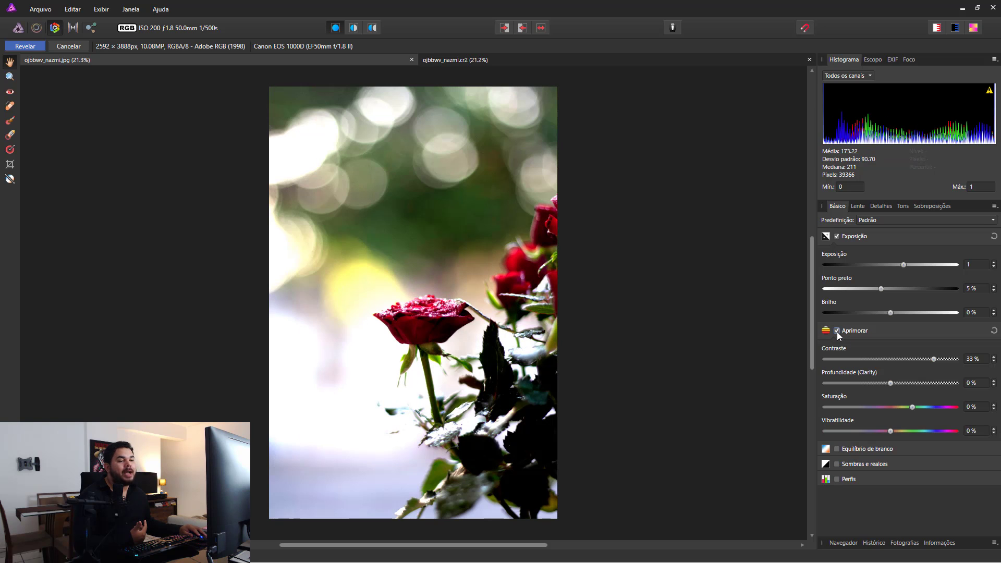
{"action": "left_click", "coordinate": [837, 331]}
{"action": "left_click", "coordinate": [837, 332]}
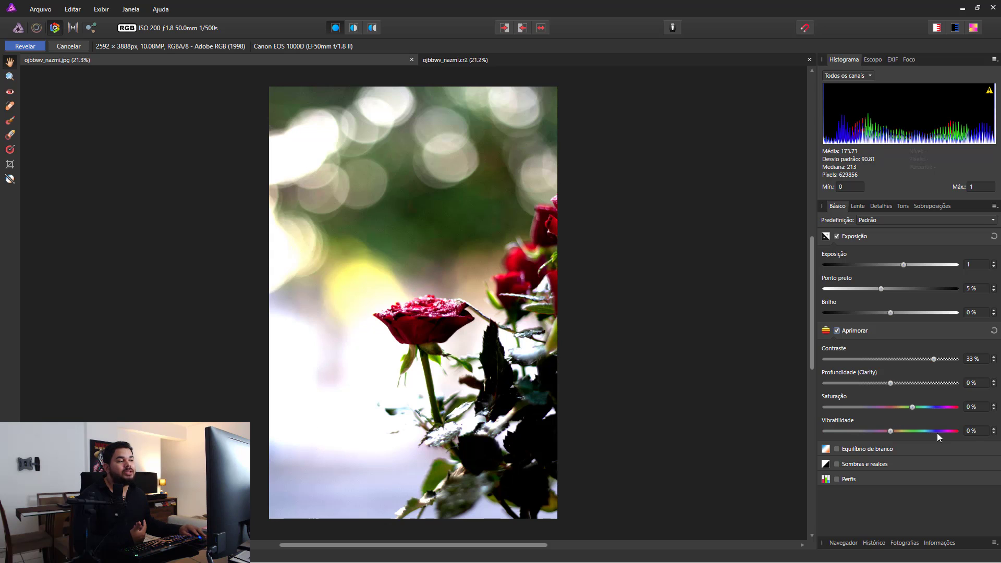
{"action": "left_click", "coordinate": [836, 332]}
{"action": "left_click", "coordinate": [836, 331]}
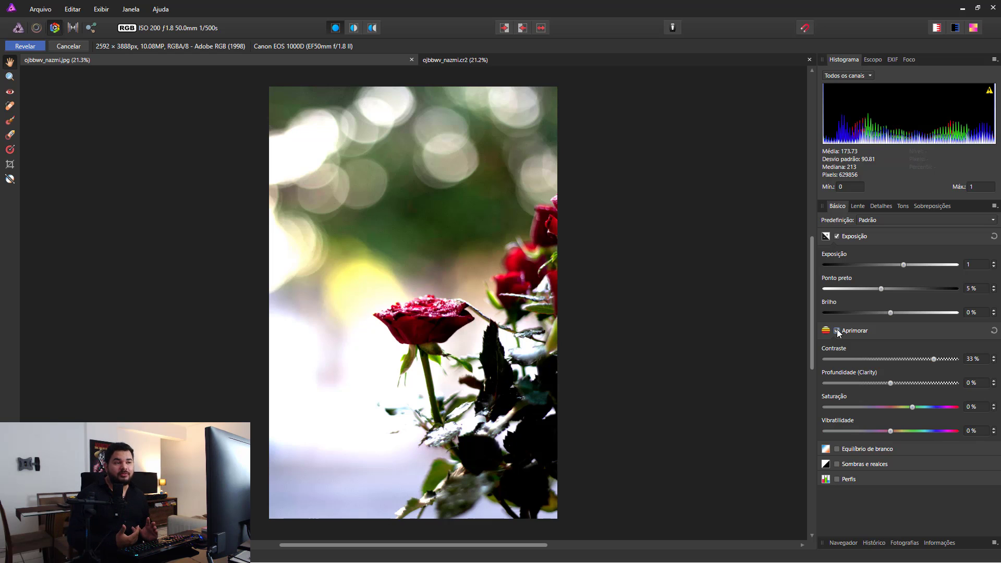
Set the clarity (Profundidade) of ojbbwv_nazmi.cr2 to 40%
{"action": "left_click", "coordinate": [584, 63]}
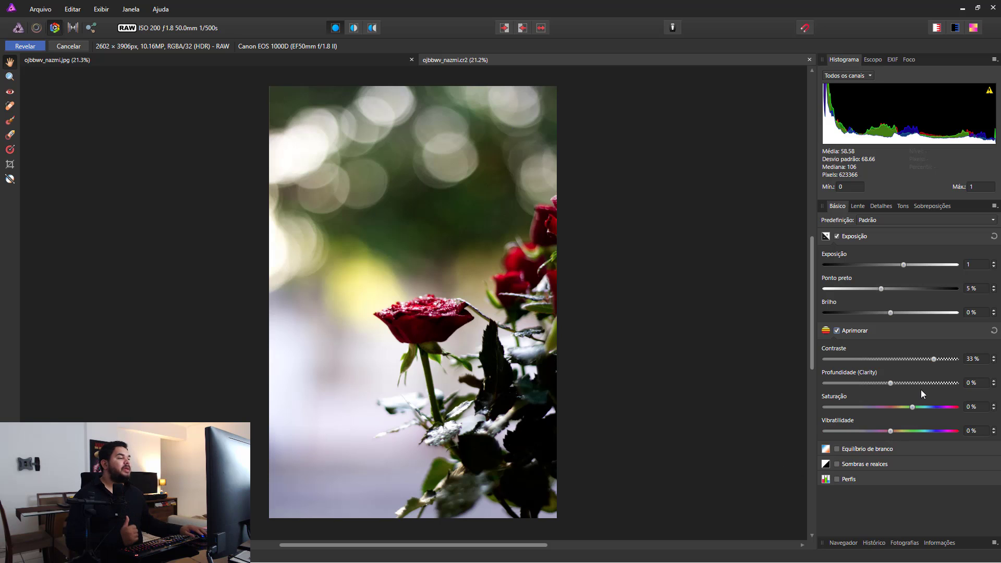
{"action": "mouse_move", "coordinate": [891, 385]}
{"action": "left_mouse_down"}
{"action": "mouse_move", "coordinate": [917, 382]}
{"action": "mouse_move", "coordinate": [908, 383]}
{"action": "left_mouse_up"}
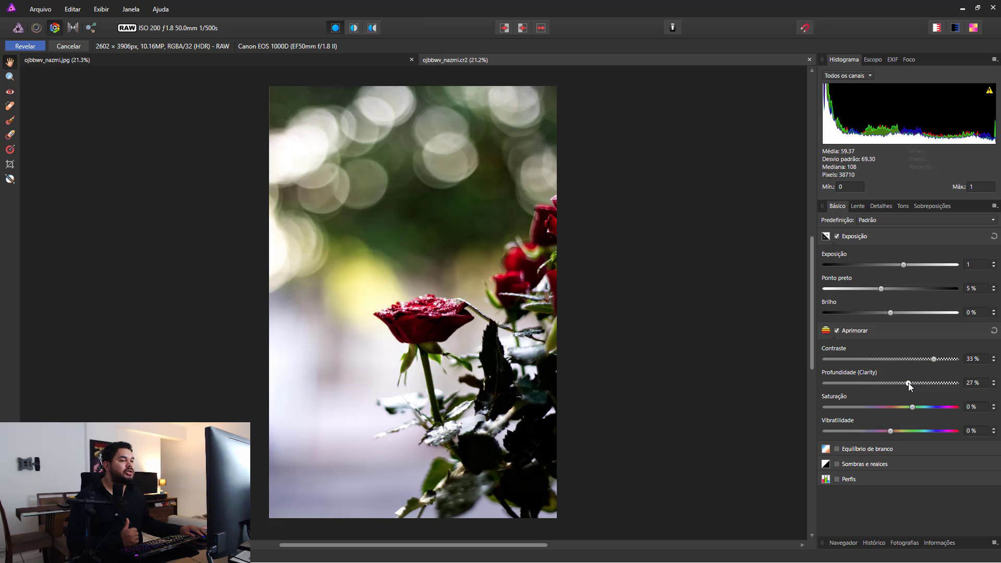
{"action": "key", "text": "Tab"}
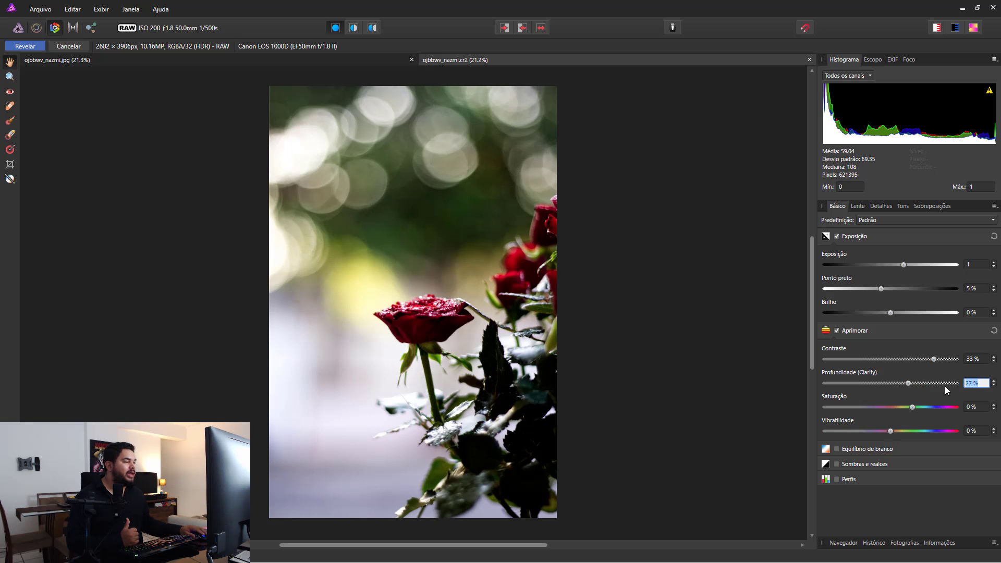
{"action": "type", "text": "40"}
{"action": "key", "text": "Return"}
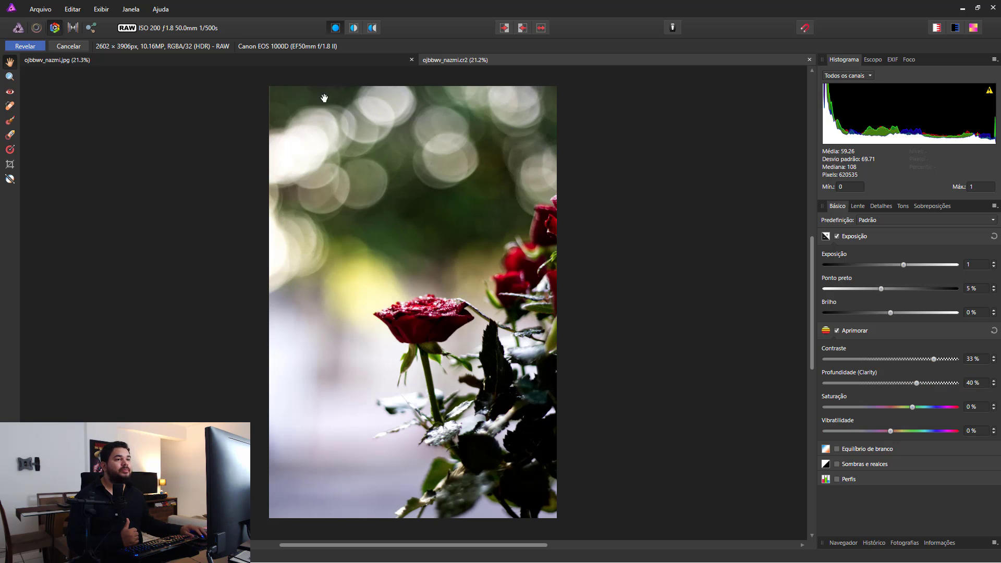
Set the clarity (Profundidade) of ojbbwv_nazmi.jpg to 40%
{"action": "left_click", "coordinate": [334, 60]}
{"action": "left_click", "coordinate": [974, 384]}
{"action": "type", "text": "40"}
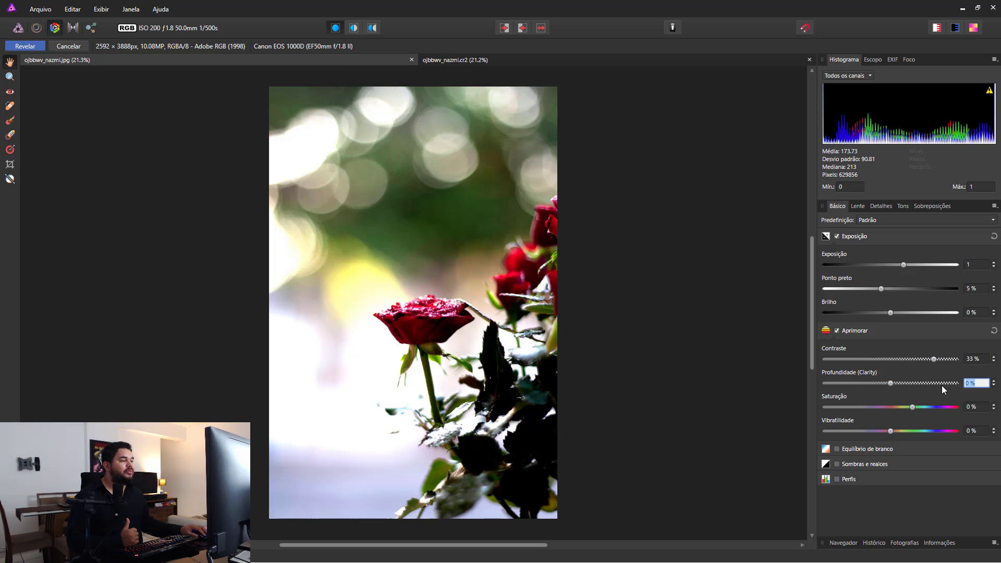
{"action": "key", "text": "Return"}
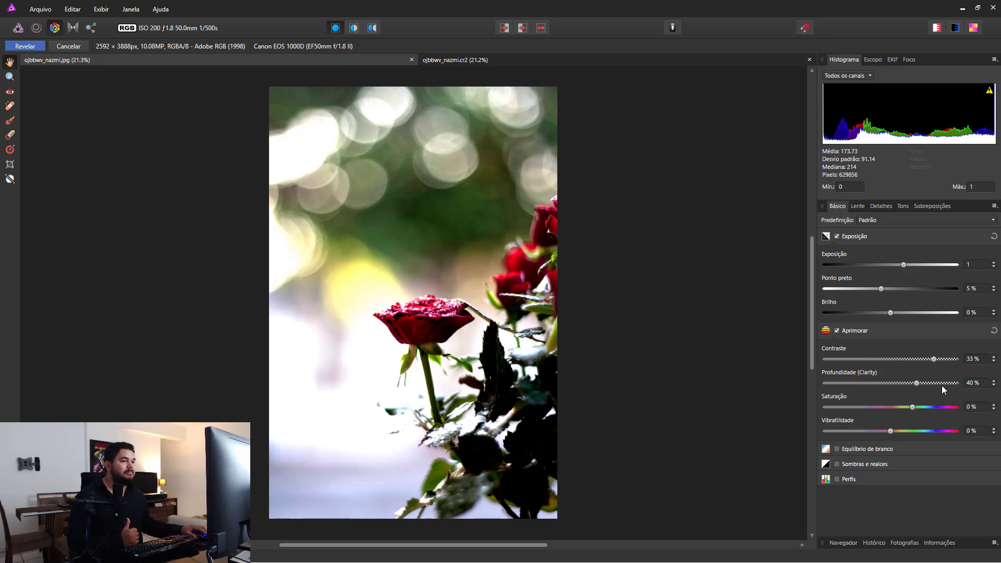
Compare ojbbwv_nazmi.jpg with and without the Aprimorar adjustments and against ojbbwv_nazmi.cr2, leaving the adjustments on
{"action": "left_click", "coordinate": [837, 330]}
{"action": "left_click", "coordinate": [837, 330]}
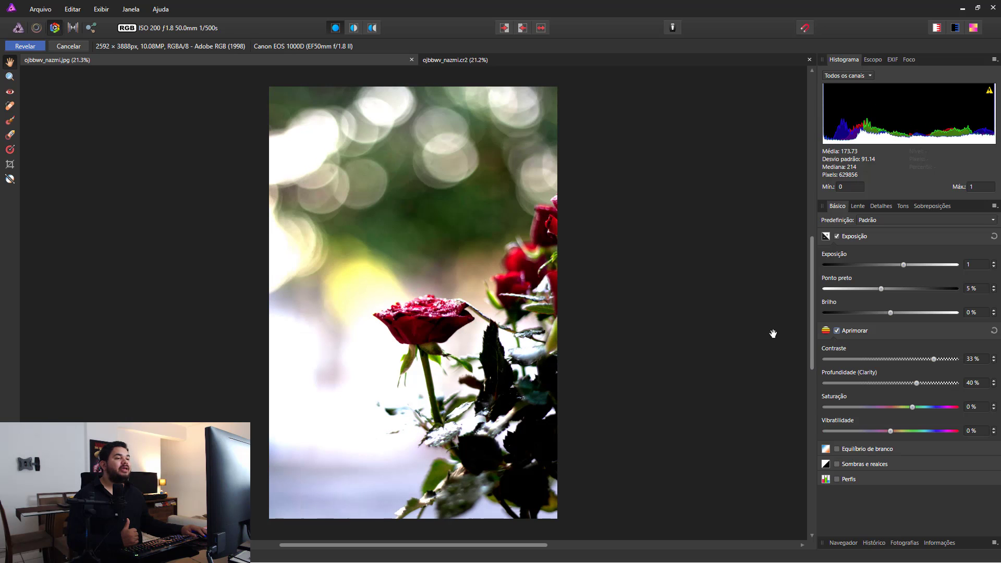
{"action": "left_click", "coordinate": [472, 60]}
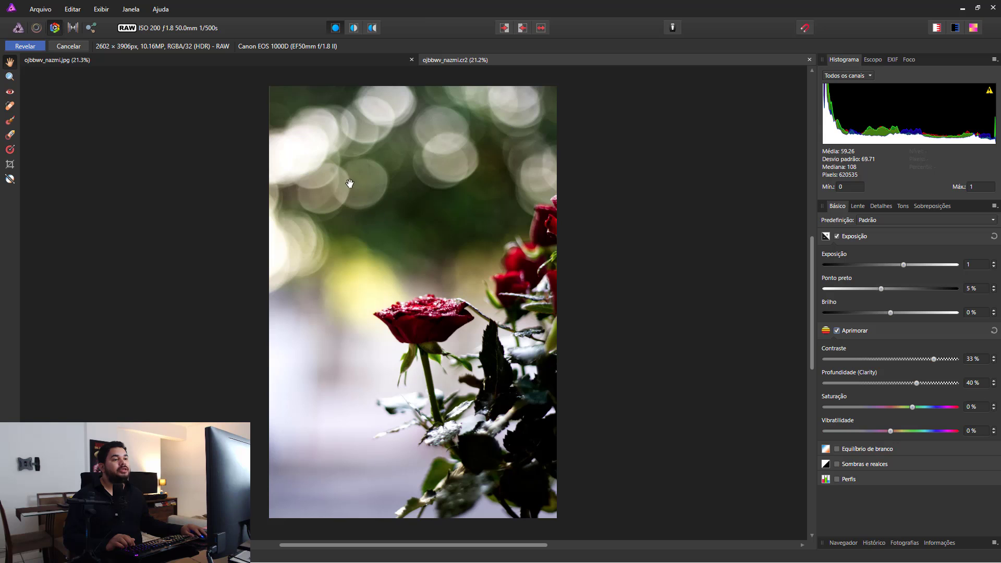
{"action": "left_click", "coordinate": [331, 63]}
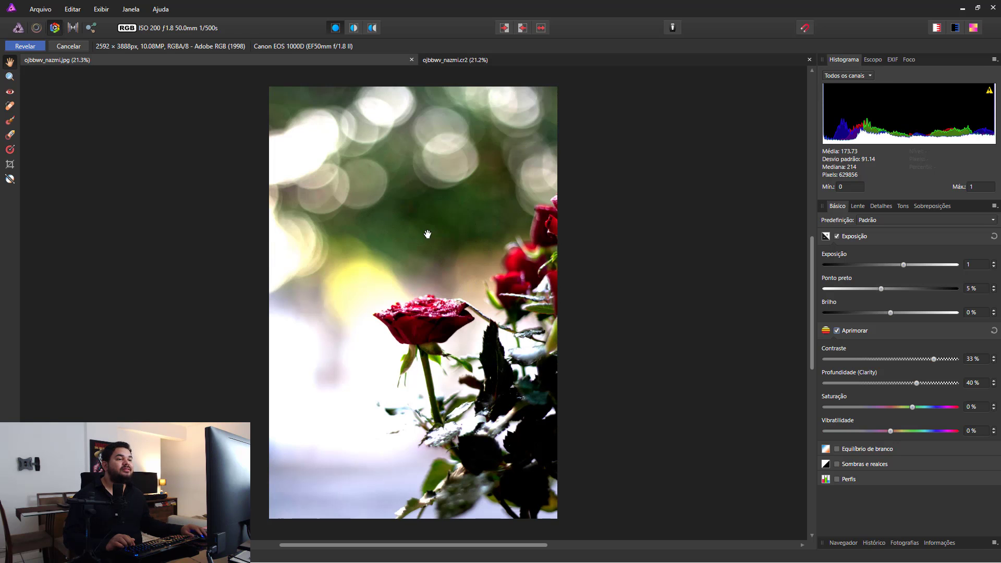
{"action": "left_click", "coordinate": [837, 331]}
{"action": "left_click", "coordinate": [837, 330]}
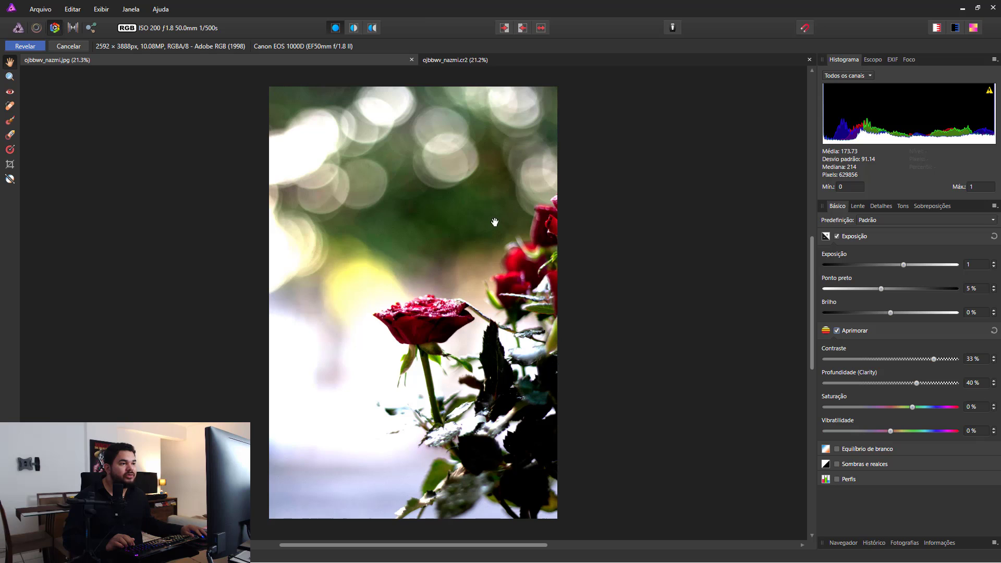
{"action": "left_click", "coordinate": [455, 60]}
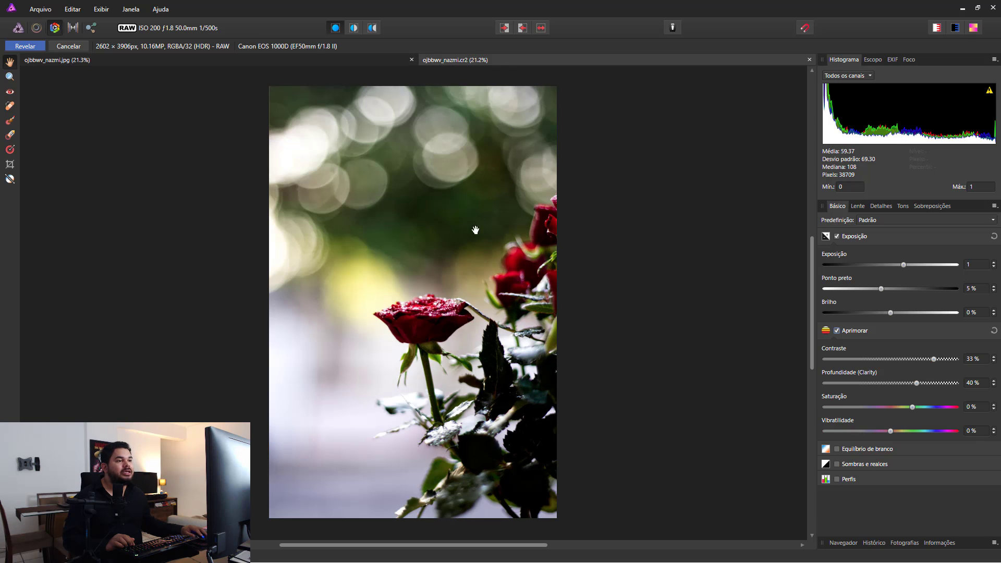
{"action": "left_click", "coordinate": [319, 61]}
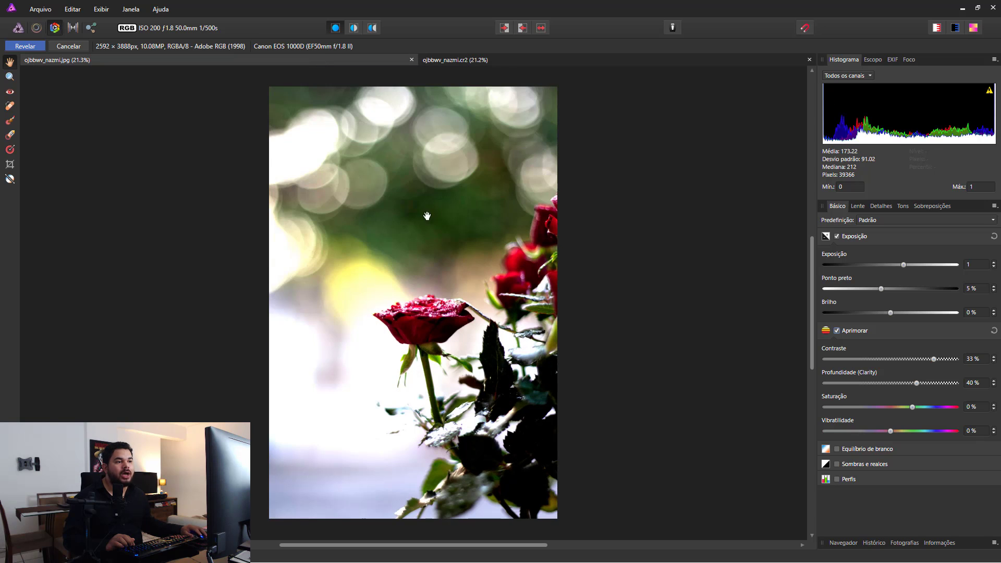
Examine the dark green background of ojbbwv_nazmi.jpg at high magnification for noise and colour blotches
{"action": "left_click", "coordinate": [443, 231]}
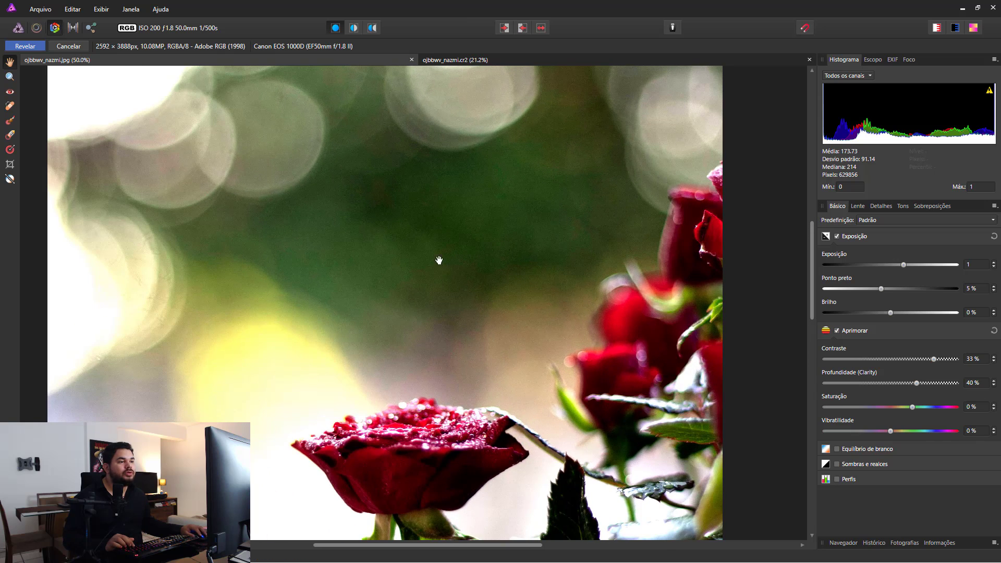
{"action": "left_click", "coordinate": [438, 241]}
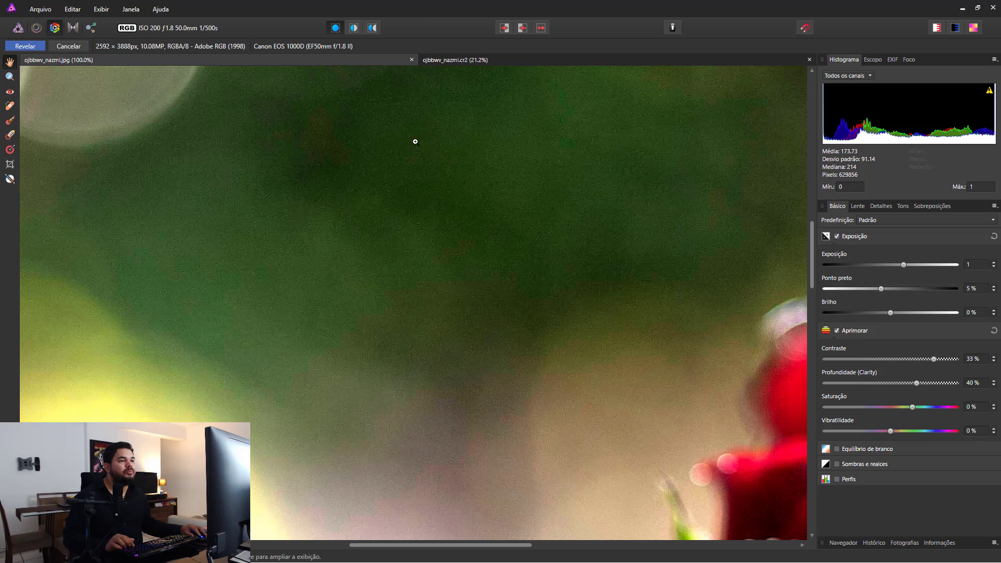
{"action": "scroll", "coordinate": [416, 146], "scroll_direction": "up", "scroll_amount": 4}
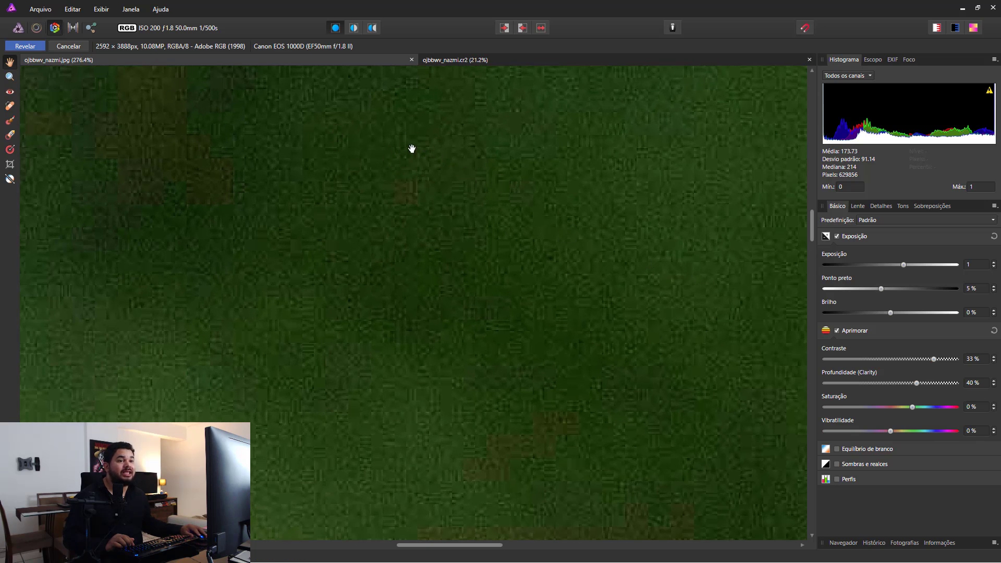
{"action": "left_click_drag", "start_coordinate": [615, 174], "coordinate": [744, 273]}
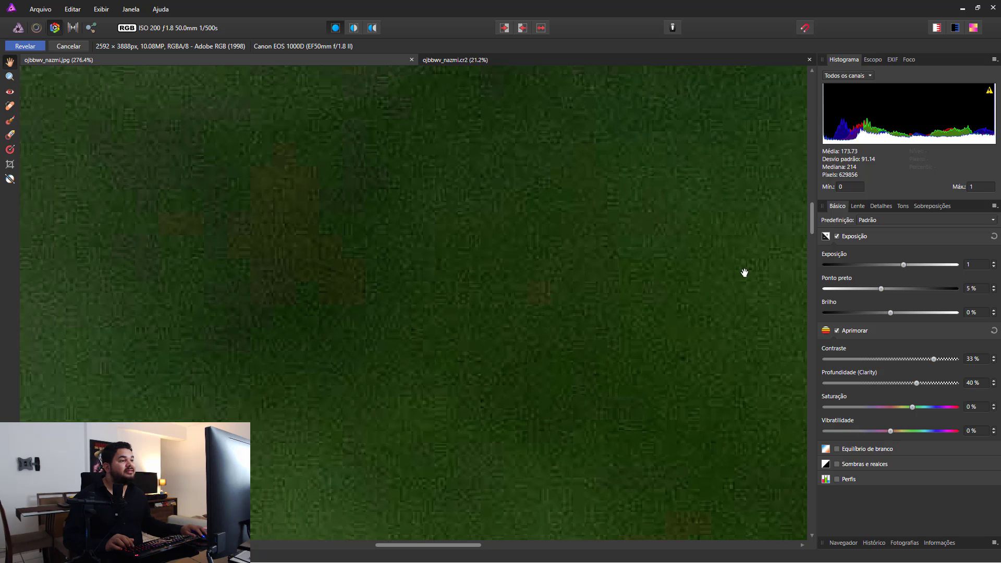
{"action": "left_click_drag", "start_coordinate": [622, 251], "coordinate": [360, 155]}
{"action": "left_click_drag", "start_coordinate": [392, 238], "coordinate": [485, 214]}
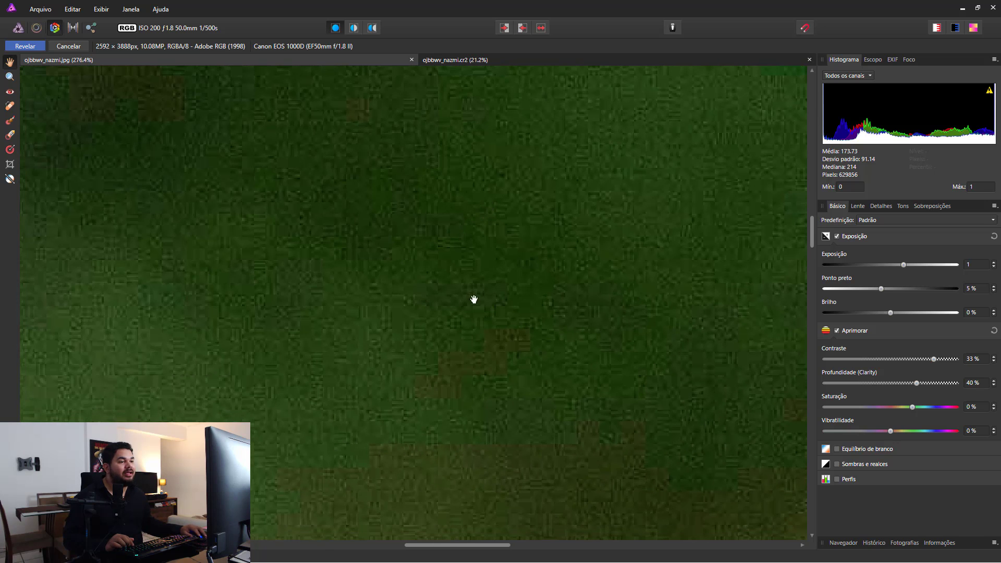
Examine the same green background in ojbbwv_nazmi.cr2 at high magnification and compare it with the JPG
{"action": "left_click", "coordinate": [449, 60]}
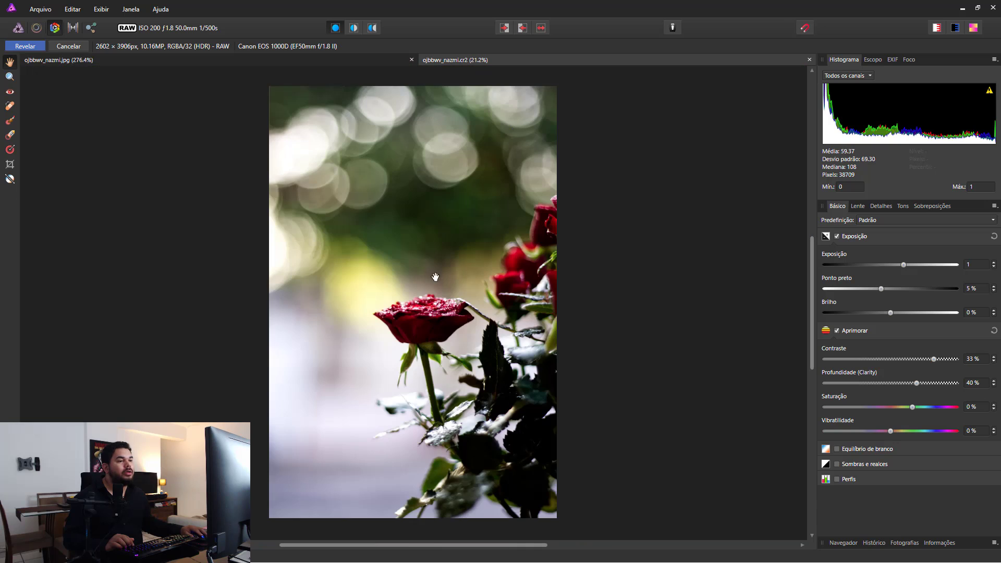
{"action": "key", "text": "z"}
{"action": "left_click_drag", "start_coordinate": [449, 226], "coordinate": [730, 438]}
{"action": "left_click_drag", "start_coordinate": [462, 297], "coordinate": [672, 440]}
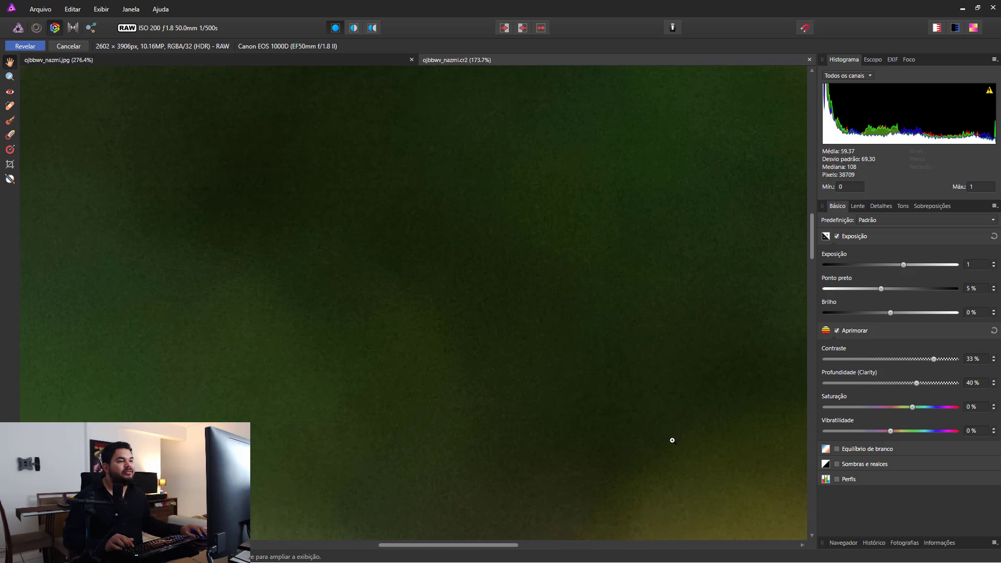
{"action": "left_click_drag", "start_coordinate": [566, 314], "coordinate": [617, 344]}
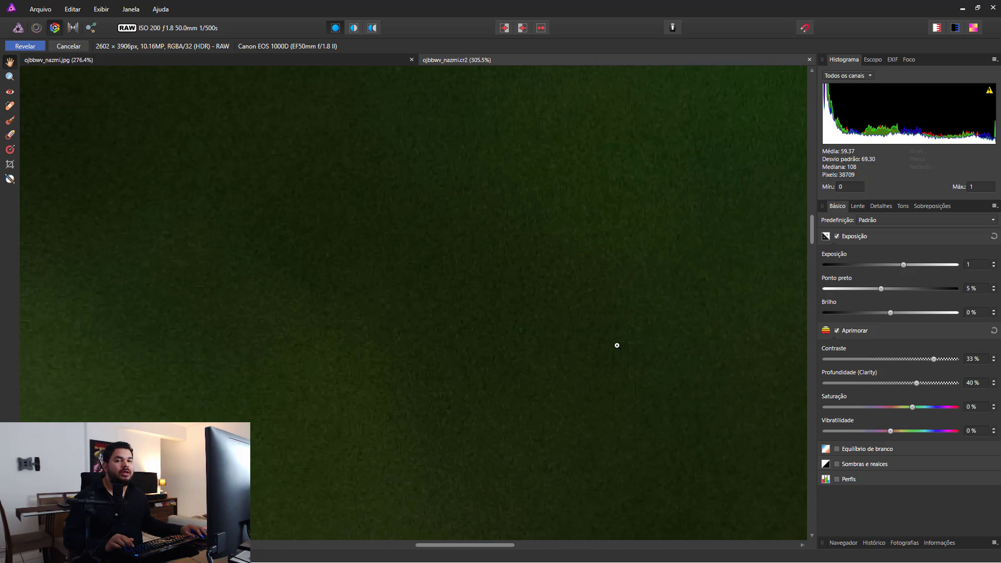
{"action": "left_click", "coordinate": [347, 60]}
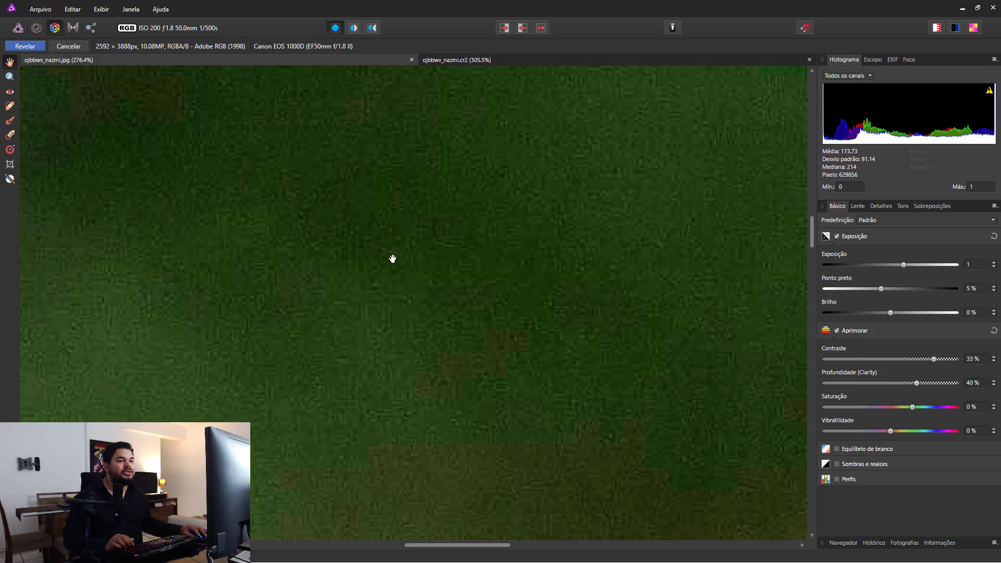
{"action": "key", "text": "ctrl+0"}
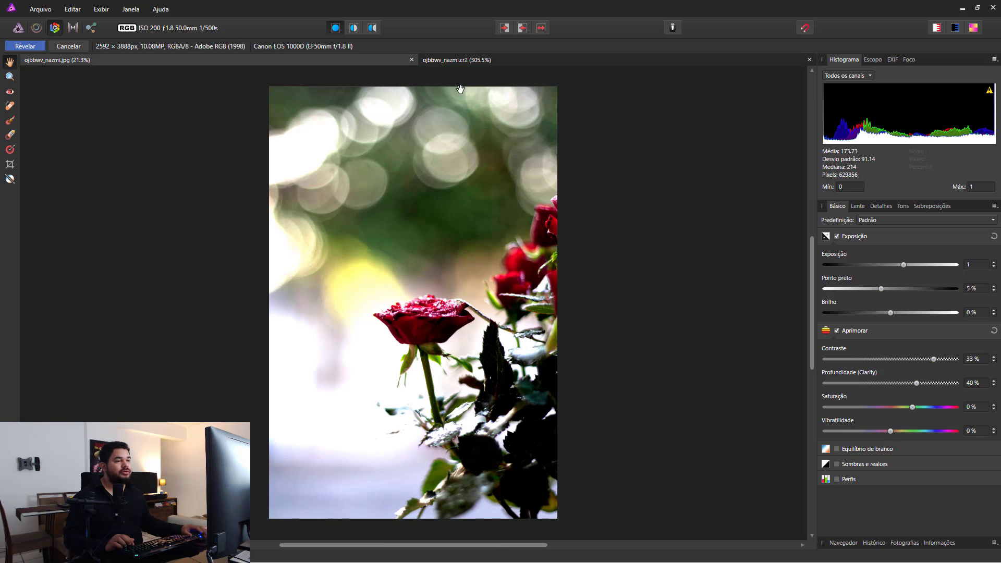
Set the saturation (Saturação) of ojbbwv_nazmi.cr2 to 32% and its vibrance (Vibratilidade) to 50%
{"action": "left_click", "coordinate": [469, 60]}
{"action": "key", "text": "ctrl+0"}
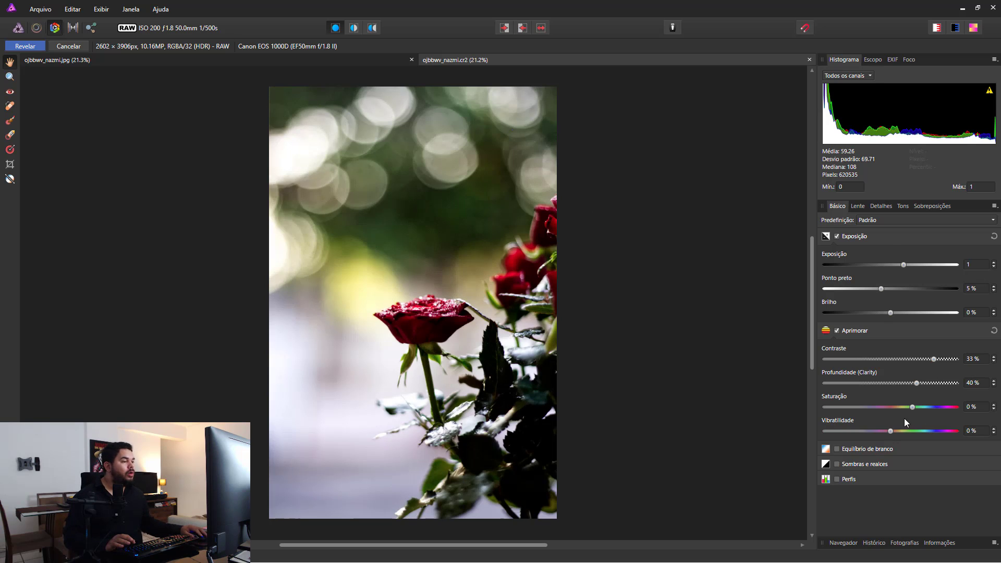
{"action": "left_click_drag", "start_coordinate": [914, 407], "coordinate": [959, 432]}
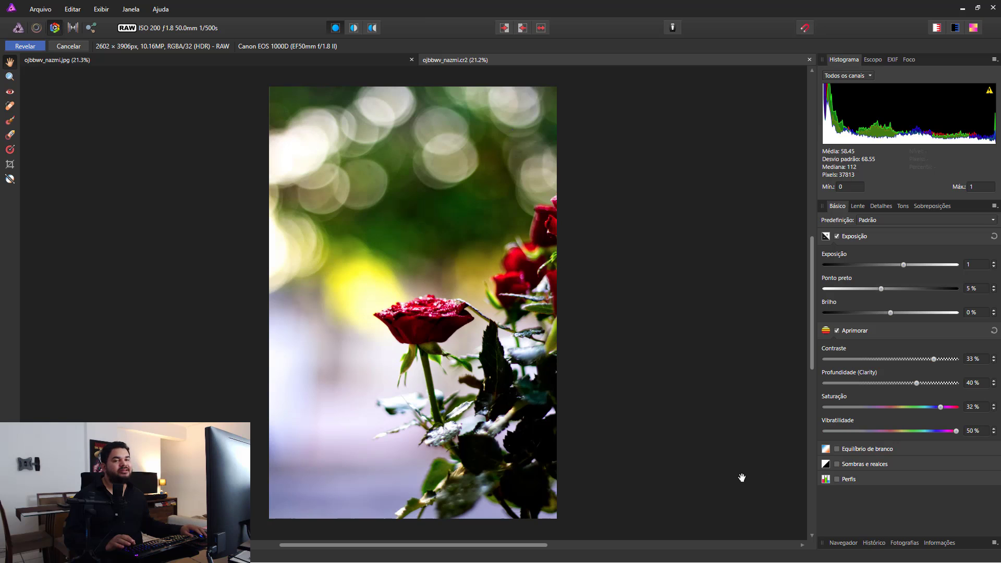
Set the saturation (Saturação) of ojbbwv_nazmi.jpg to 30% and its vibrance (Vibratilidade) to 50%
{"action": "left_click", "coordinate": [343, 60]}
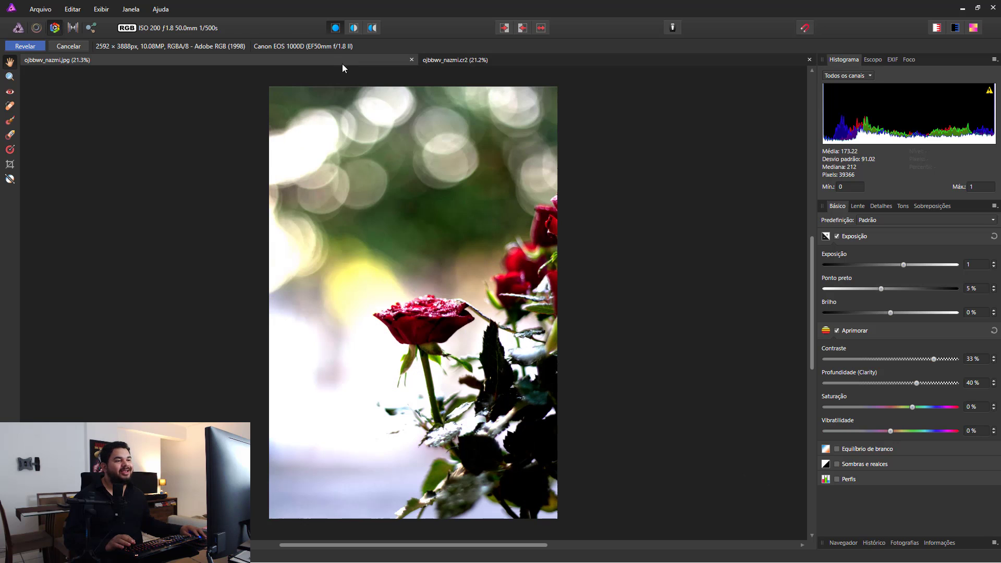
{"action": "left_click", "coordinate": [973, 407]}
{"action": "type", "text": "30"}
{"action": "key", "text": "Return"}
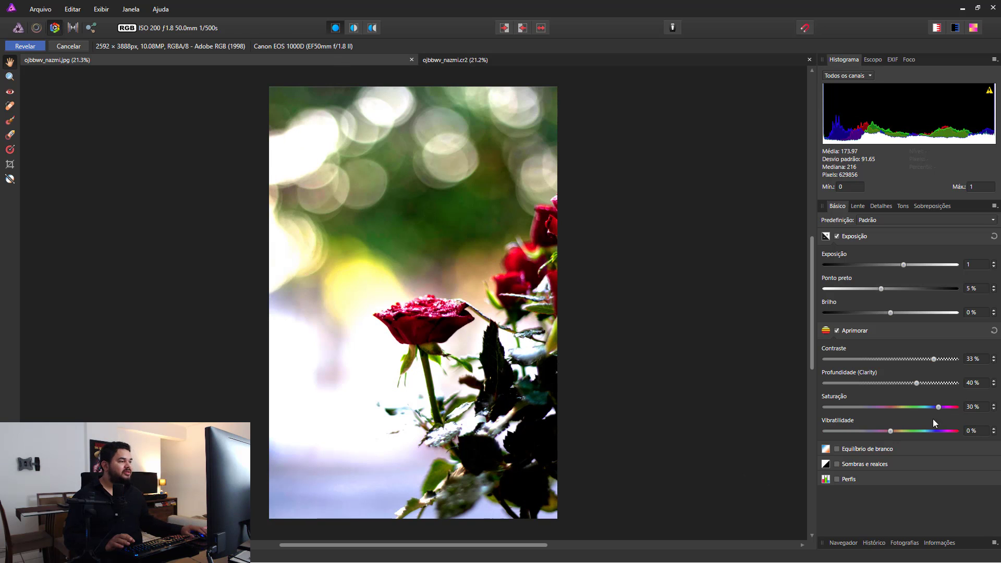
{"action": "left_click_drag", "start_coordinate": [891, 430], "coordinate": [956, 431]}
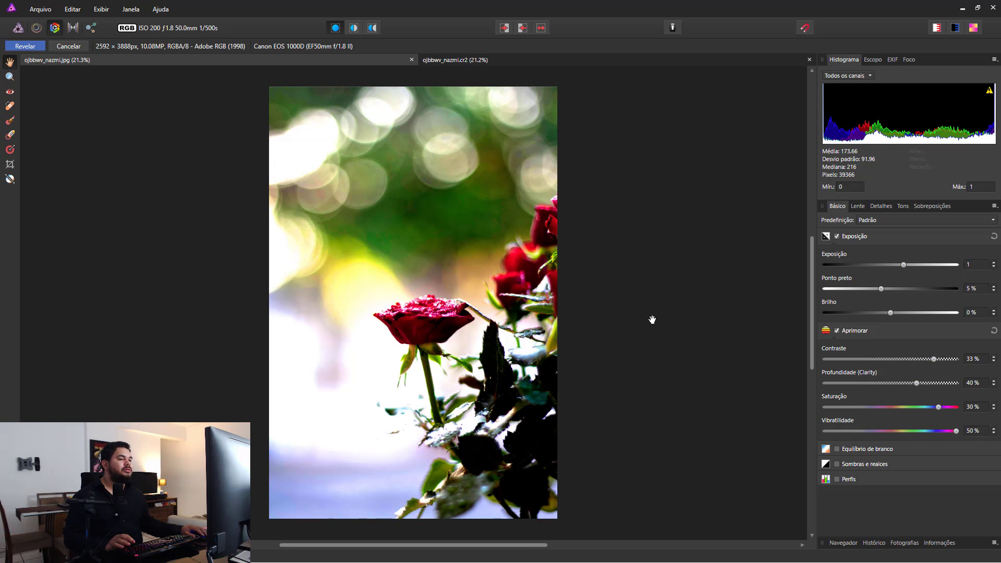
Compare the colours of the JPG and CR2 versions by alternating between them, ending on the CR2
{"action": "left_click", "coordinate": [457, 59]}
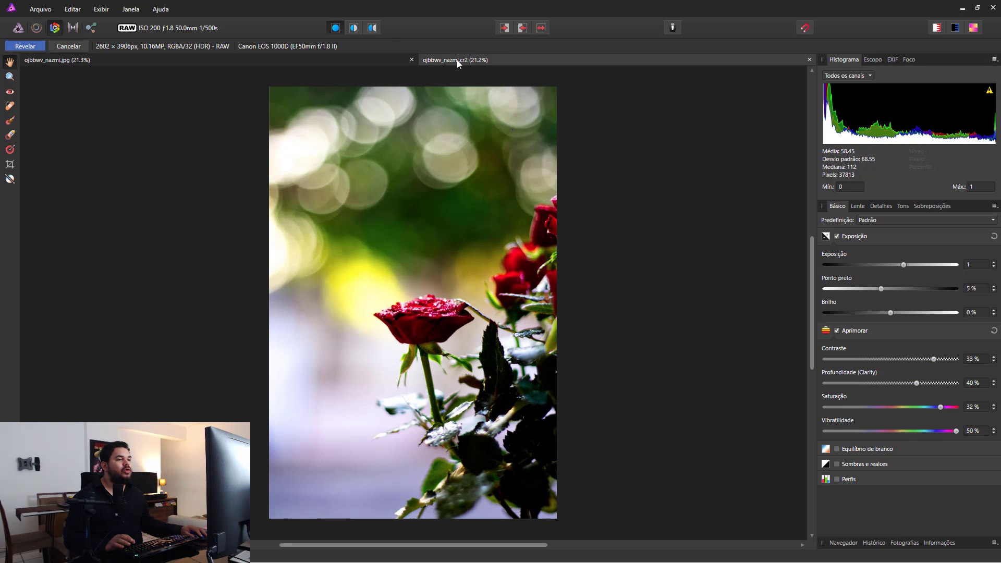
{"action": "left_click", "coordinate": [338, 63]}
{"action": "left_click", "coordinate": [489, 61]}
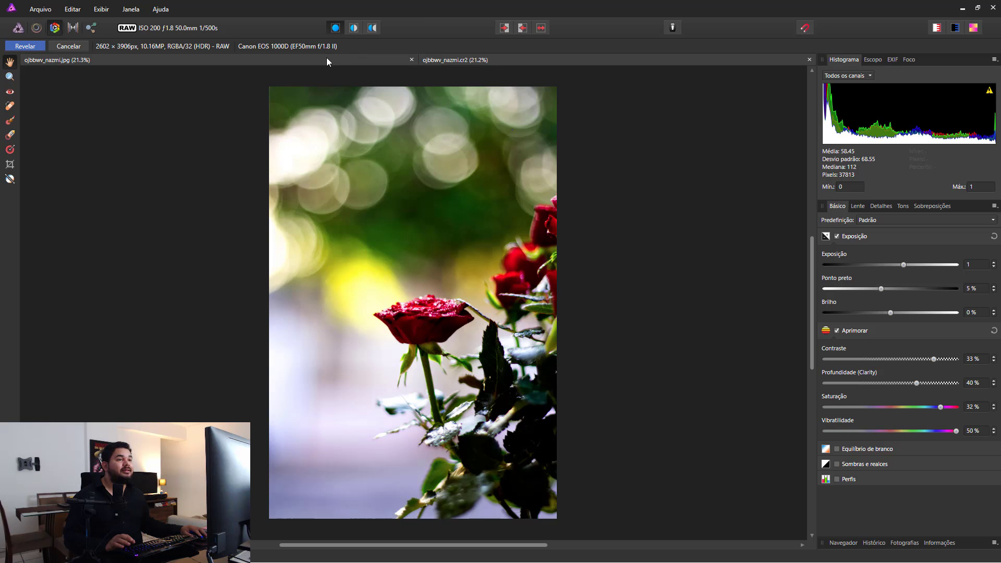
{"action": "left_click", "coordinate": [354, 61]}
{"action": "left_click", "coordinate": [487, 60]}
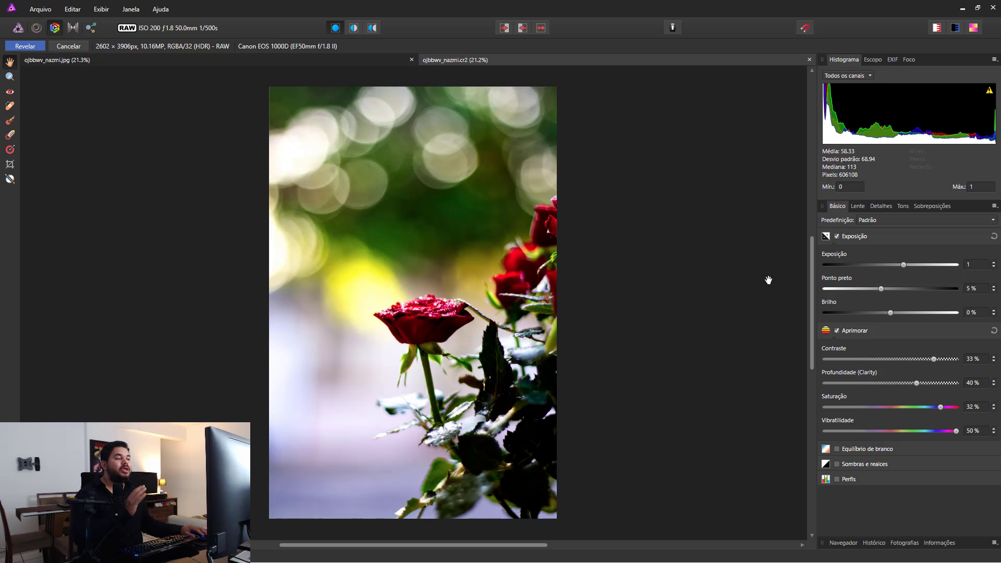
Enable the shadows and highlights adjustments (Sombras e realces) for both the CR2 and the JPG
{"action": "left_click", "coordinate": [865, 464]}
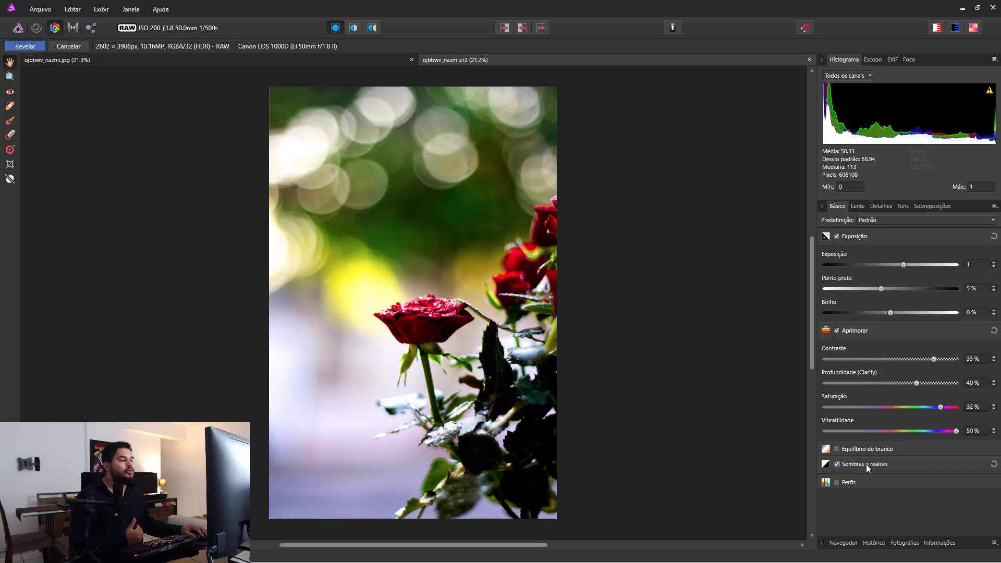
{"action": "left_click", "coordinate": [311, 59]}
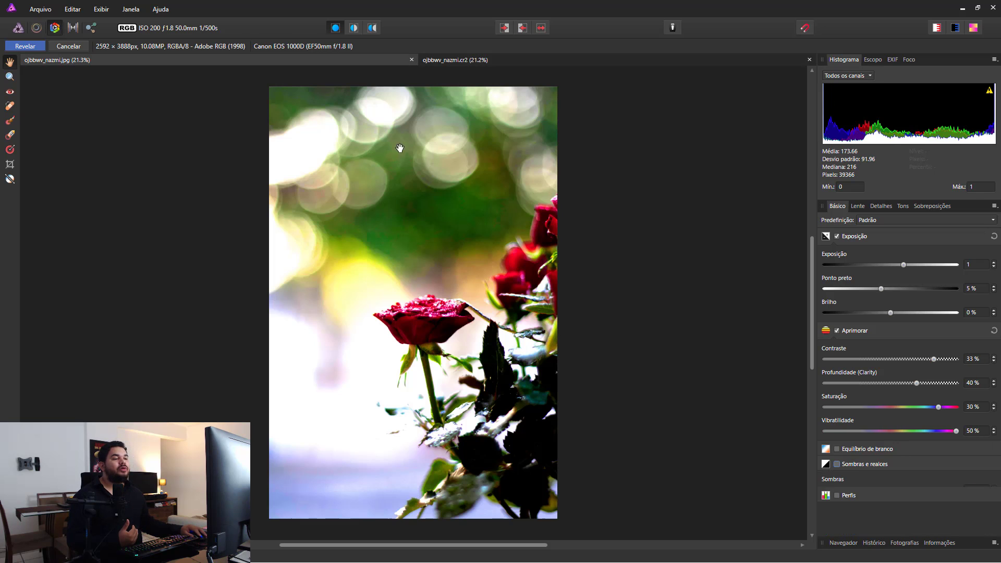
{"action": "left_click", "coordinate": [885, 466]}
{"action": "left_click", "coordinate": [877, 466]}
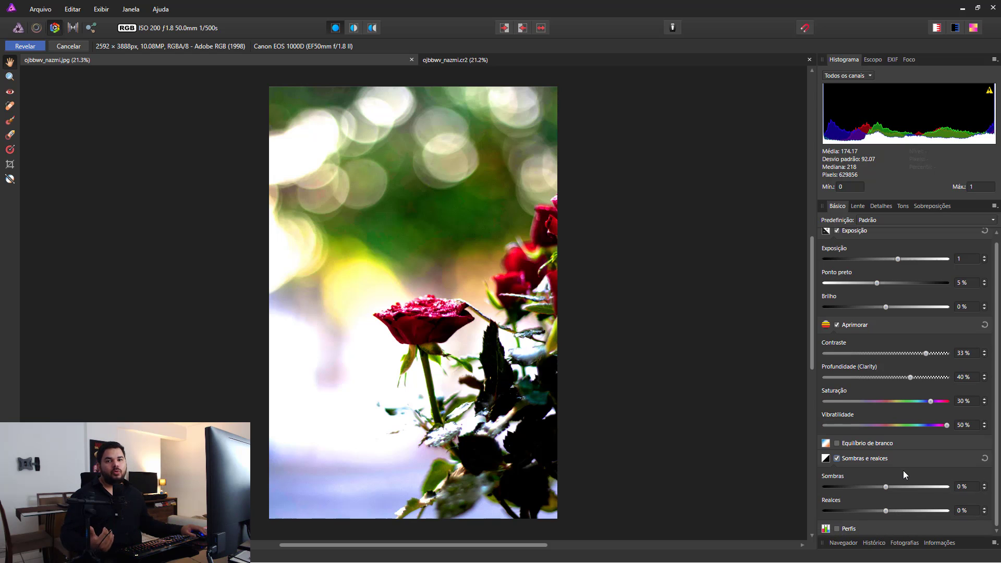
Set the shadows (Sombras) of ojbbwv_nazmi.cr2 to 80% and its highlights (Realces) to 30%
{"action": "left_click", "coordinate": [459, 60]}
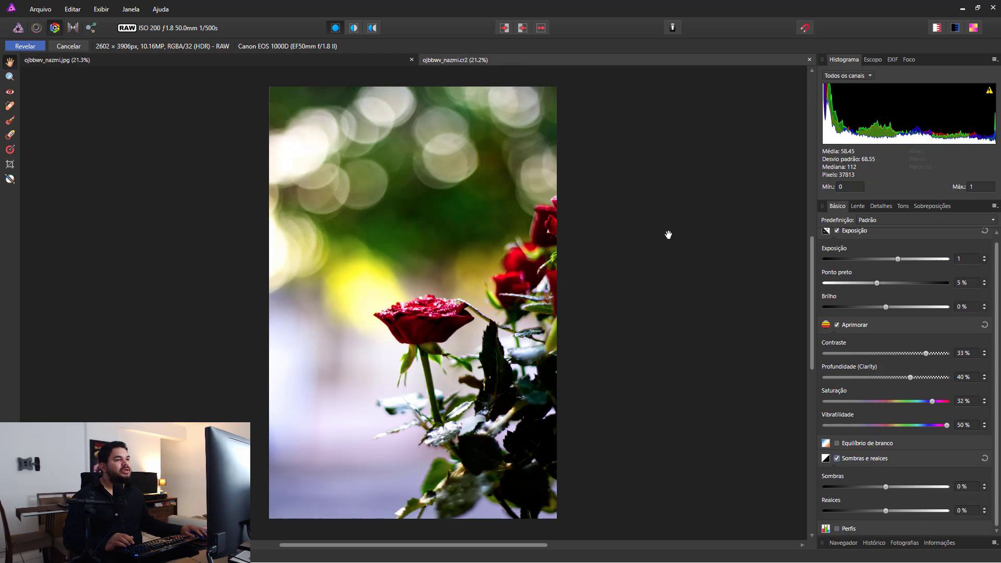
{"action": "left_click_drag", "start_coordinate": [890, 487], "coordinate": [940, 488]}
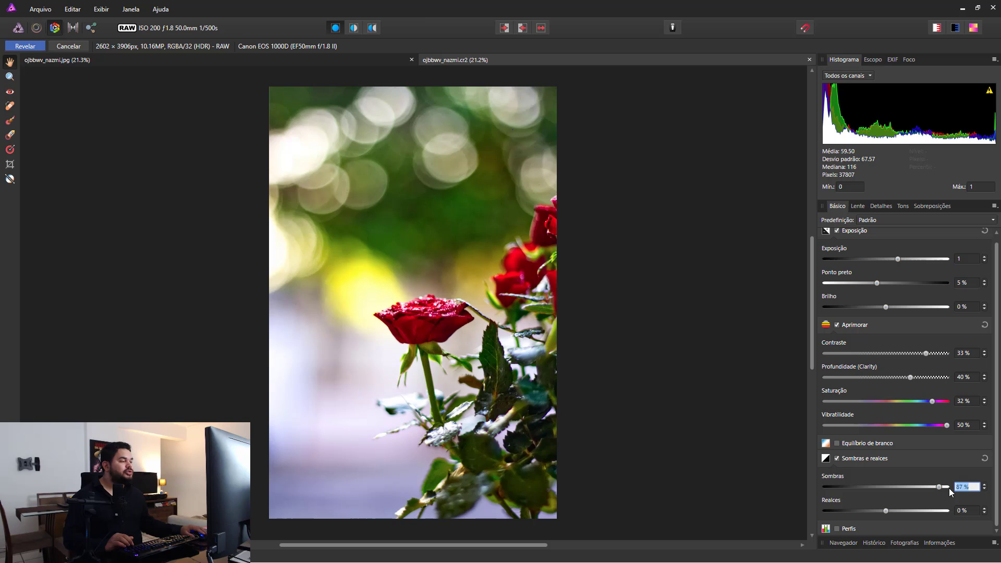
{"action": "type", "text": "80"}
{"action": "key", "text": "Return"}
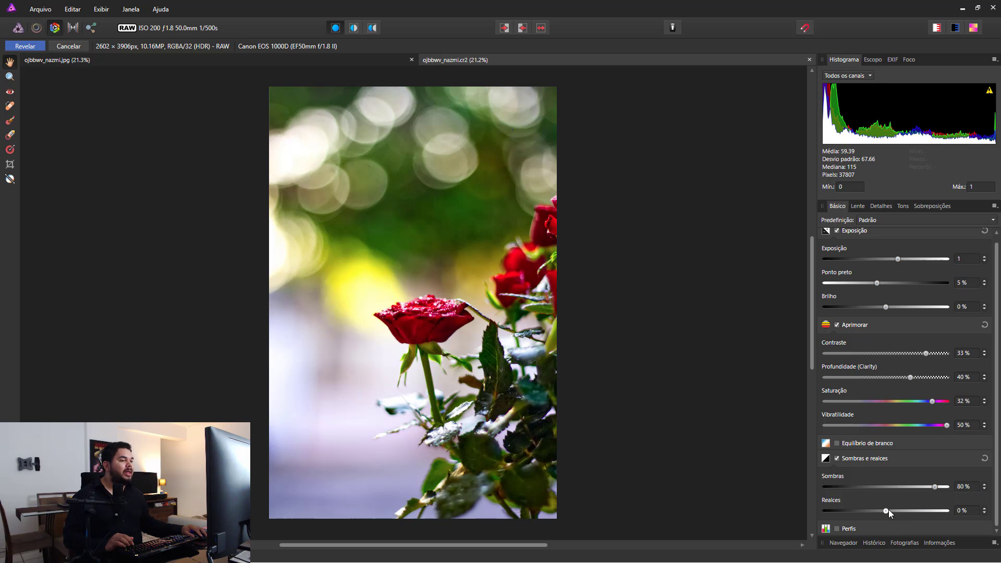
{"action": "left_click_drag", "start_coordinate": [889, 510], "coordinate": [905, 514]}
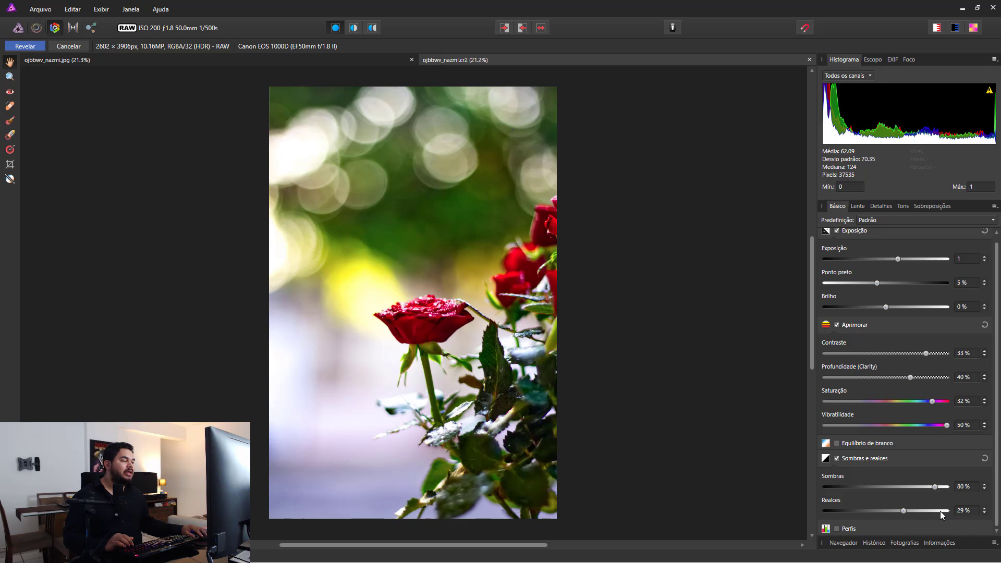
{"action": "key", "text": "Tab"}
{"action": "type", "text": "30"}
{"action": "key", "text": "Return"}
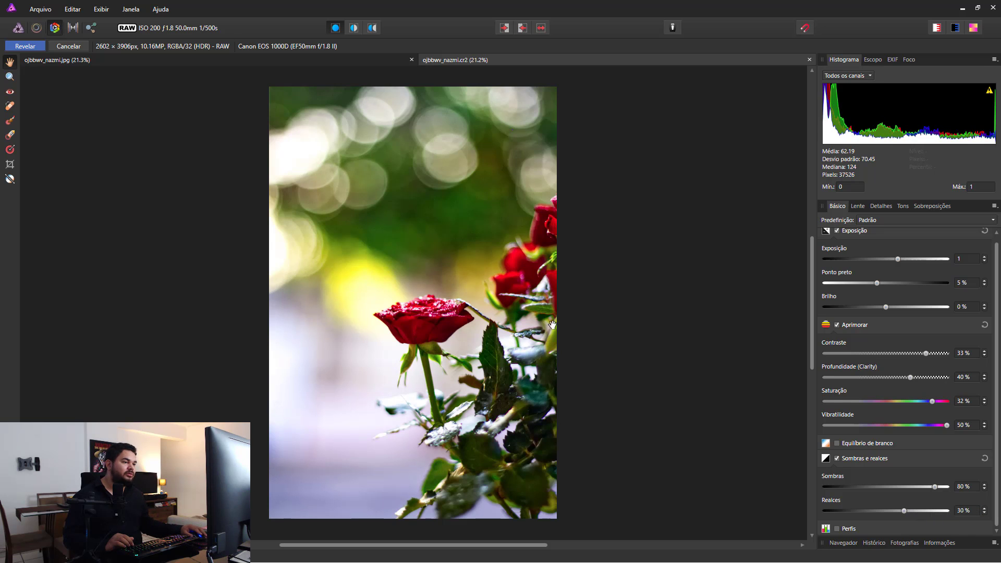
Examine the dark leaves below the rose in the CR2 up close, and return to the whole photo
{"action": "scroll", "coordinate": [552, 325], "scroll_direction": "up", "scroll_amount": 4}
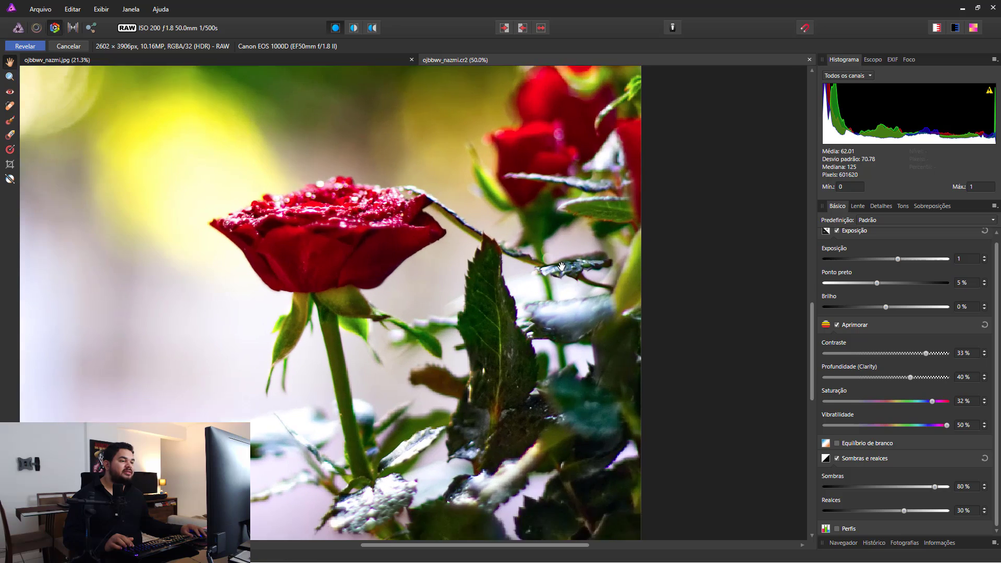
{"action": "scroll", "coordinate": [561, 267], "scroll_direction": "up", "scroll_amount": 3}
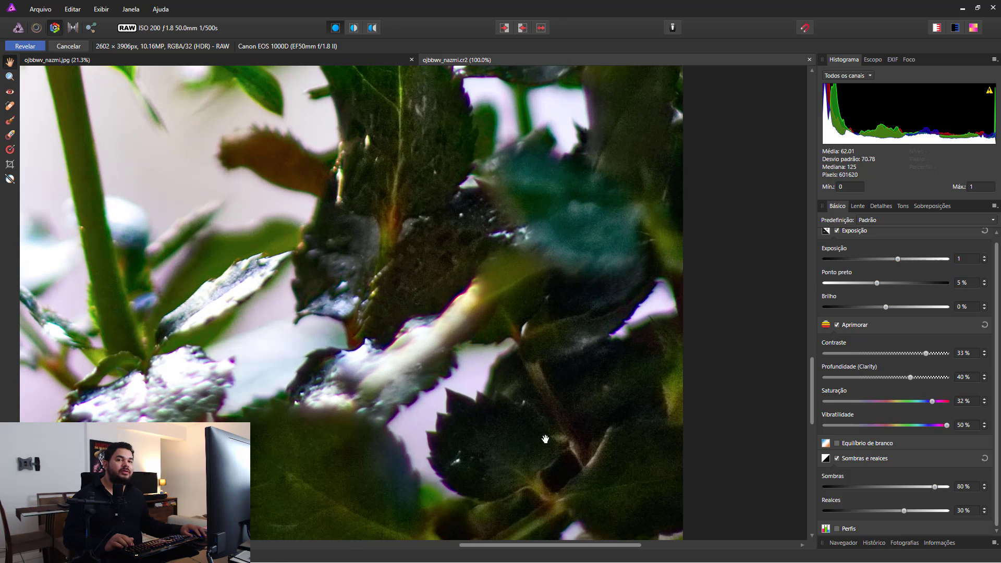
{"action": "key", "text": "ctrl+0"}
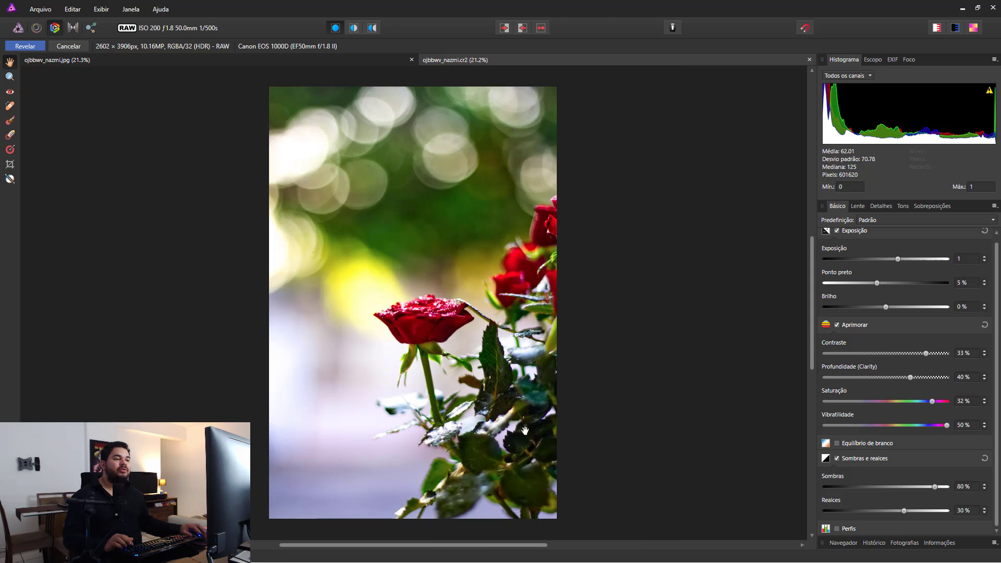
Set the shadows (Sombras) of ojbbwv_nazmi.jpg to 80% and its highlights (Realces) to 30%
{"action": "left_click", "coordinate": [233, 61]}
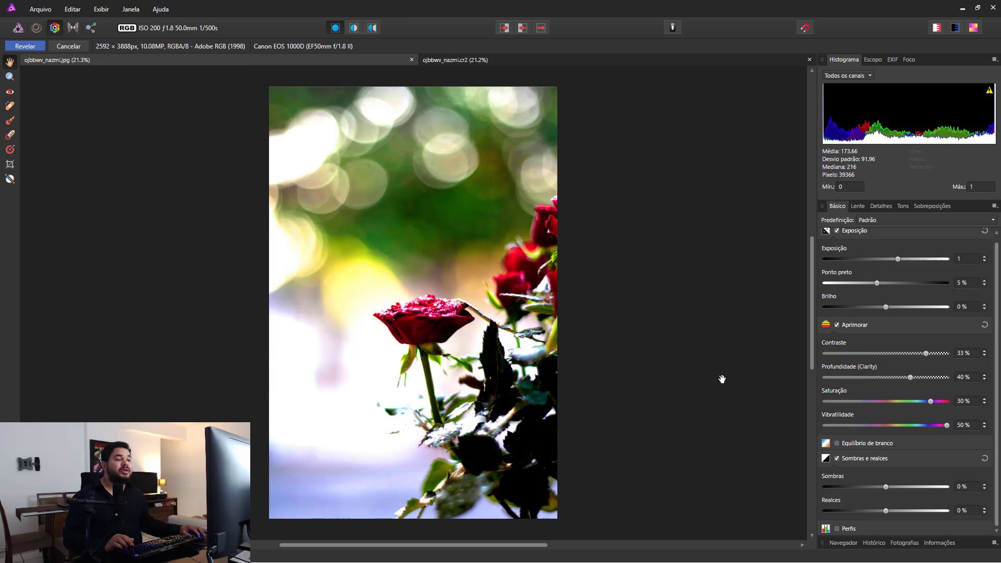
{"action": "left_click", "coordinate": [971, 489]}
{"action": "type", "text": "80"}
{"action": "key", "text": "Return"}
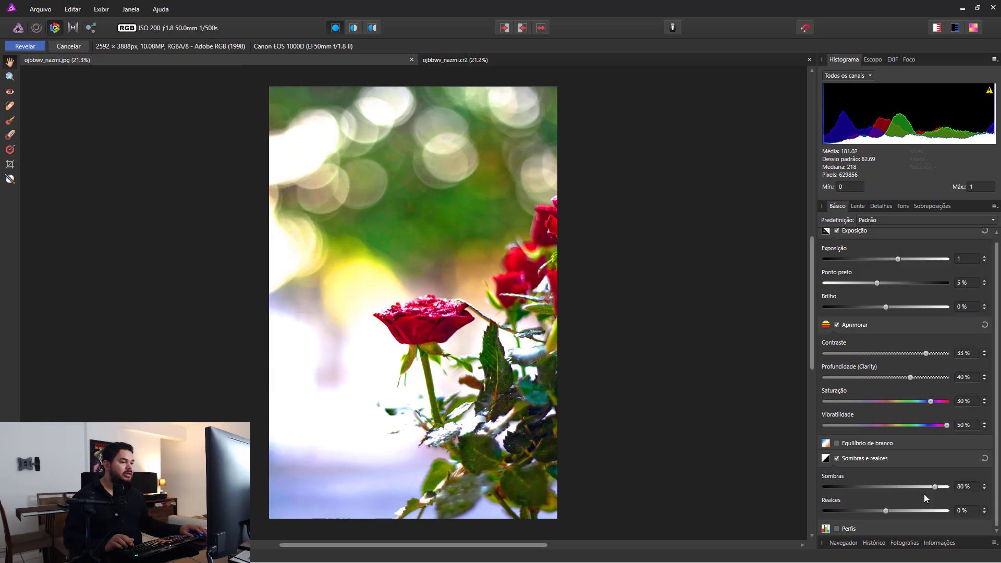
{"action": "type", "text": "30"}
{"action": "key", "text": "Return"}
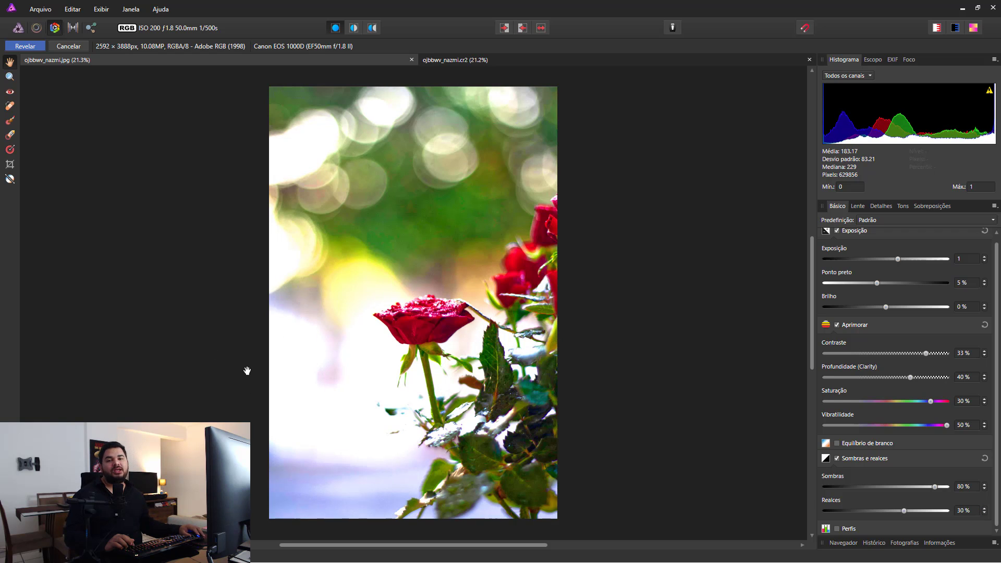
Compare the whole JPG and CR2 photos by alternating between them, ending on the JPG
{"action": "left_click", "coordinate": [467, 63]}
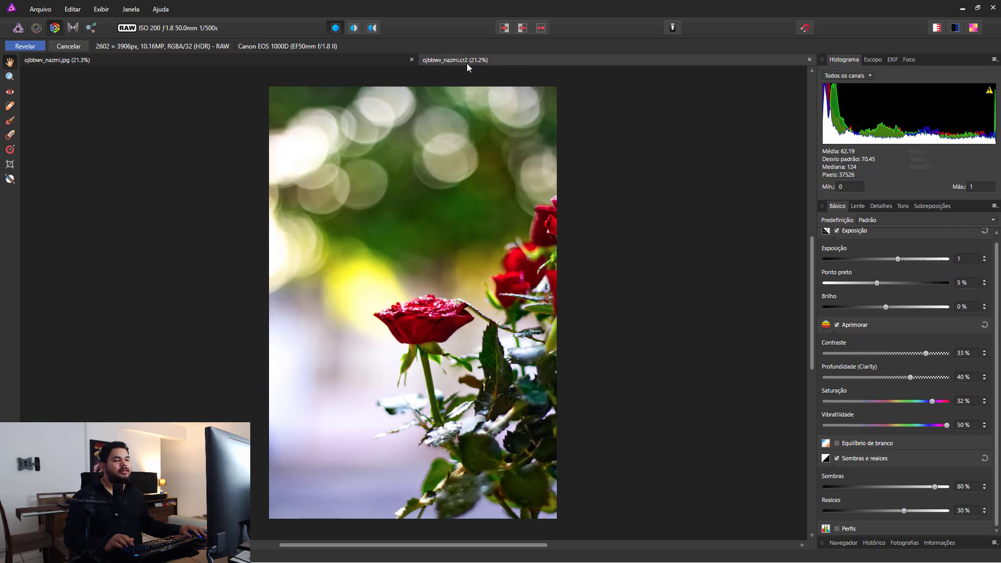
{"action": "left_click", "coordinate": [342, 59]}
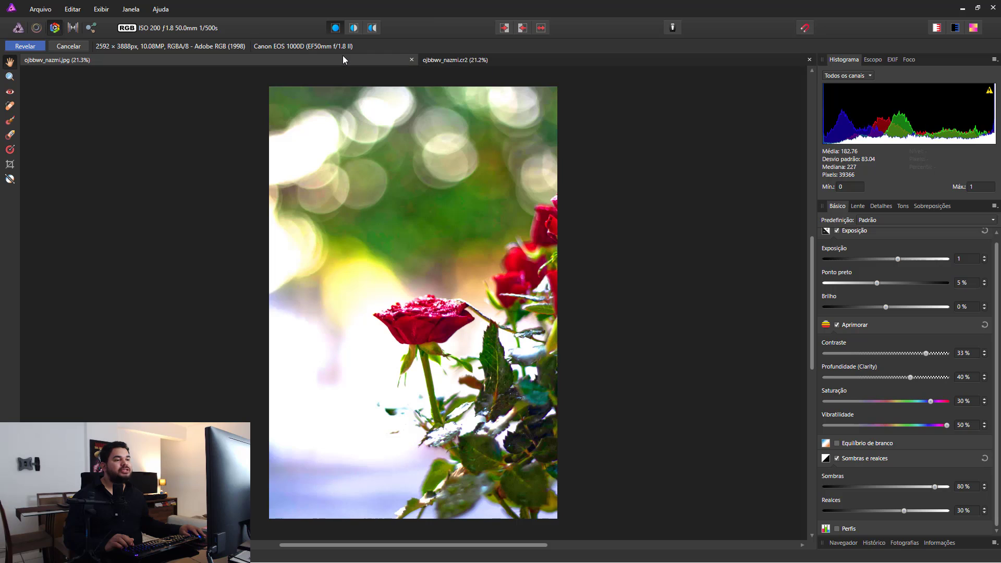
{"action": "left_click", "coordinate": [465, 60]}
{"action": "left_click", "coordinate": [307, 57]}
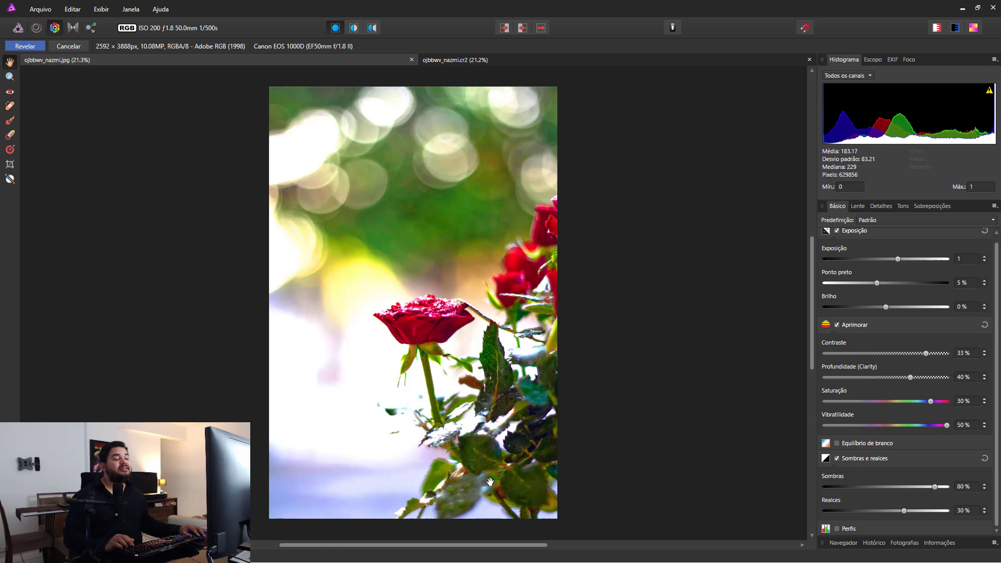
Examine the noise and detail in the dark leaves below the rose up close in both the JPG and the CR2
{"action": "scroll", "coordinate": [490, 481], "scroll_direction": "up", "scroll_amount": 6}
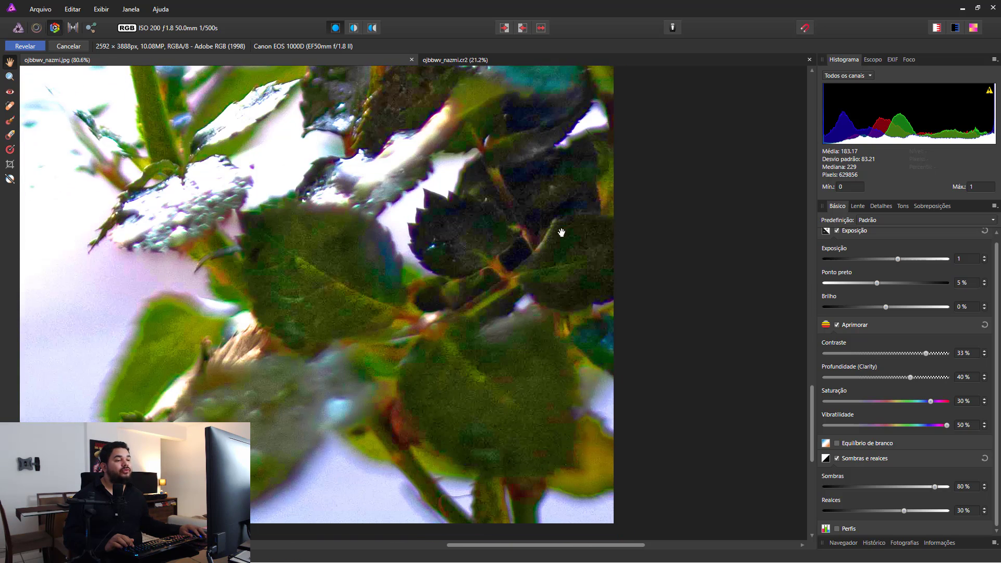
{"action": "scroll", "coordinate": [584, 332], "scroll_direction": "up", "scroll_amount": 3}
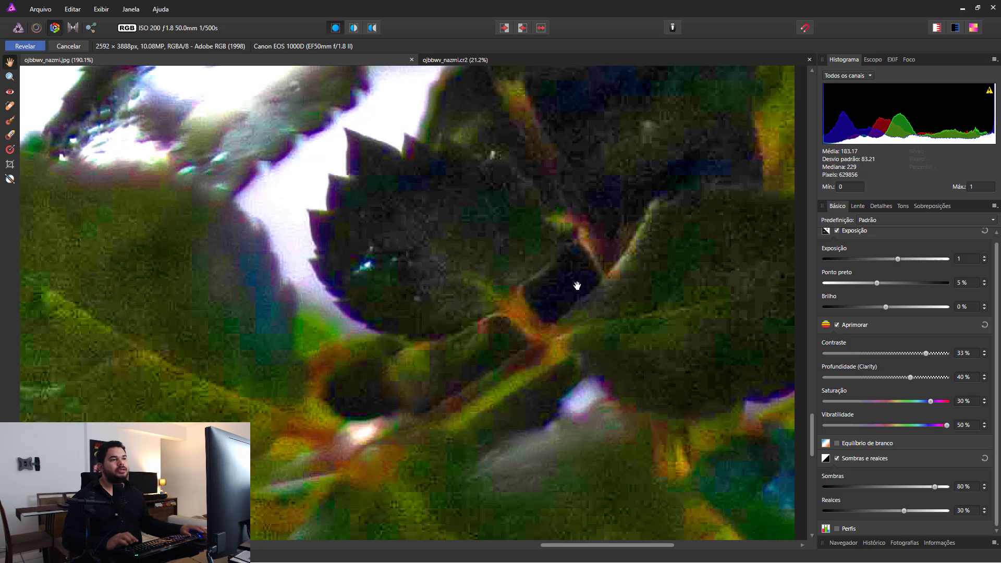
{"action": "left_click", "coordinate": [502, 59]}
{"action": "scroll", "coordinate": [640, 521], "scroll_direction": "up", "scroll_amount": 8}
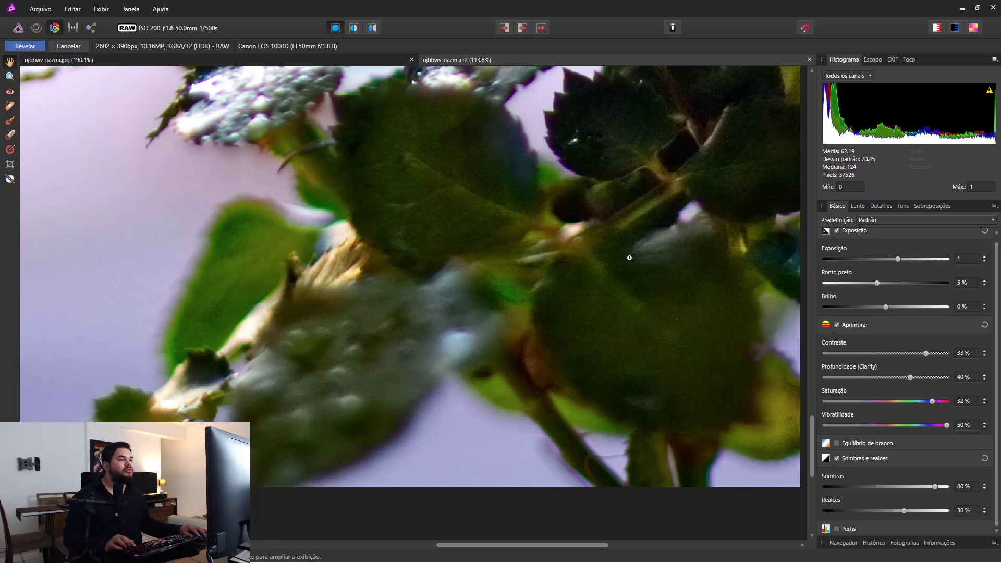
{"action": "left_click_drag", "start_coordinate": [629, 258], "coordinate": [501, 282]}
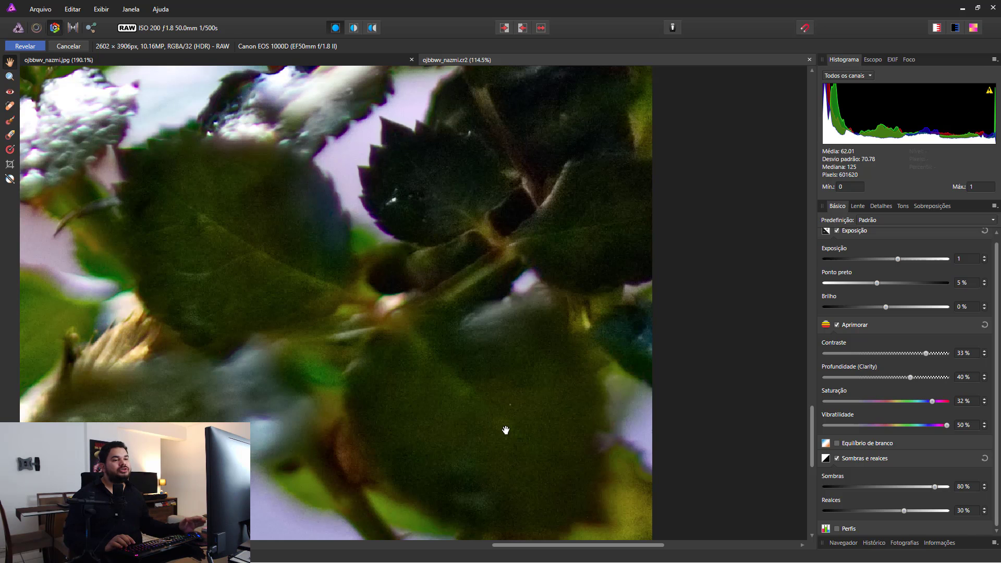
{"action": "left_click", "coordinate": [333, 59]}
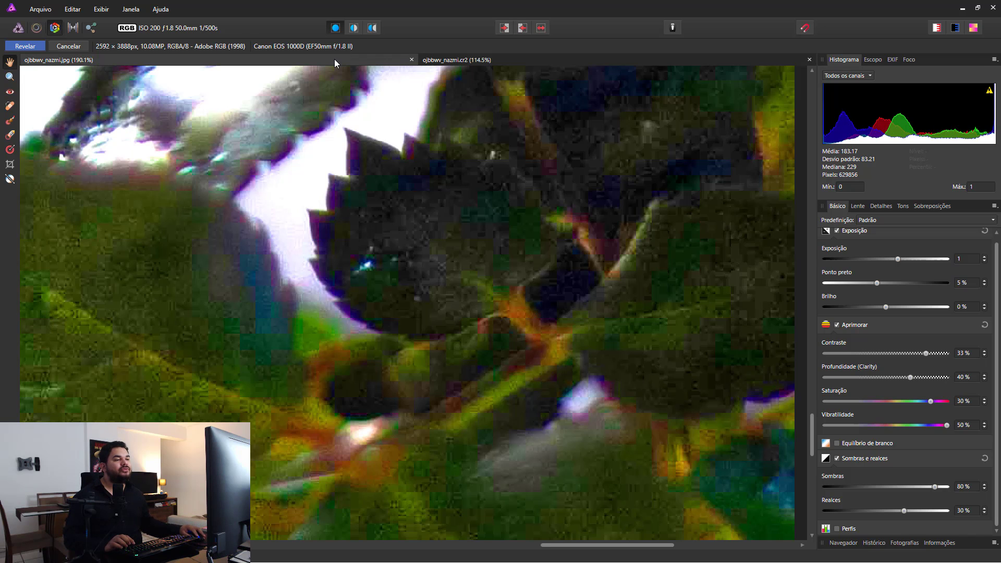
{"action": "scroll", "coordinate": [567, 303], "scroll_direction": "up", "scroll_amount": 1}
{"action": "left_click_drag", "start_coordinate": [567, 303], "coordinate": [598, 281]}
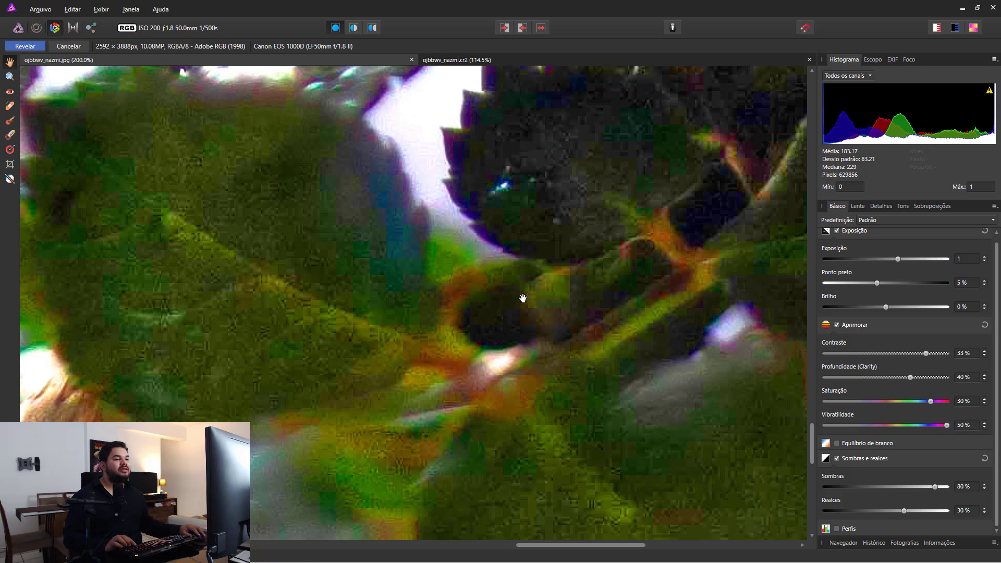
{"action": "left_click_drag", "start_coordinate": [539, 306], "coordinate": [423, 235]}
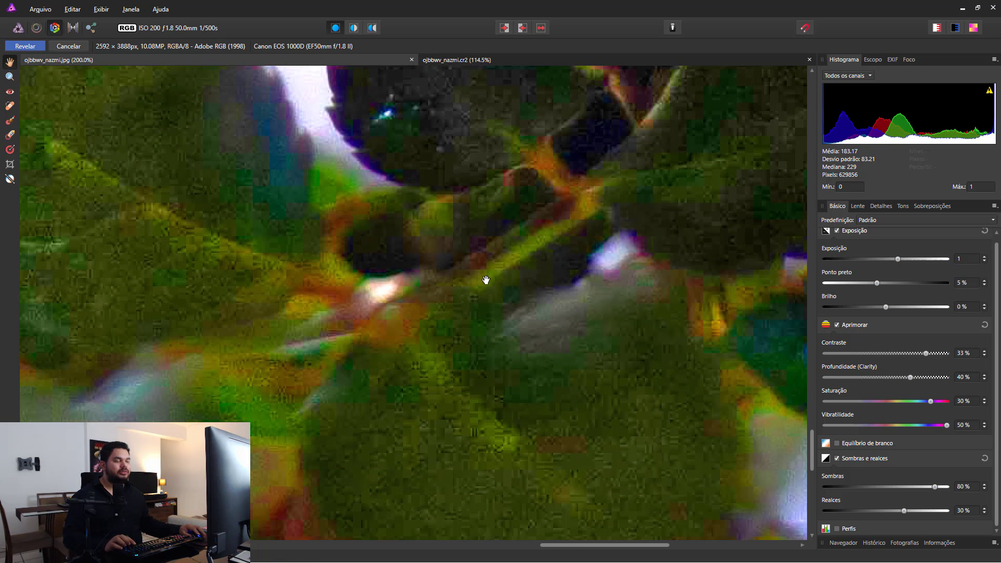
Compare the lower leaves again with the JPG at 100% and the CR2 at a similar magnification, and return to the whole photos
{"action": "key", "text": "ctrl+0"}
{"action": "scroll", "coordinate": [513, 496], "scroll_direction": "up", "scroll_amount": 3}
{"action": "left_click_drag", "start_coordinate": [514, 496], "coordinate": [545, 338]}
{"action": "scroll", "coordinate": [576, 279], "scroll_direction": "up", "scroll_amount": 3}
{"action": "left_click_drag", "start_coordinate": [579, 280], "coordinate": [610, 320]}
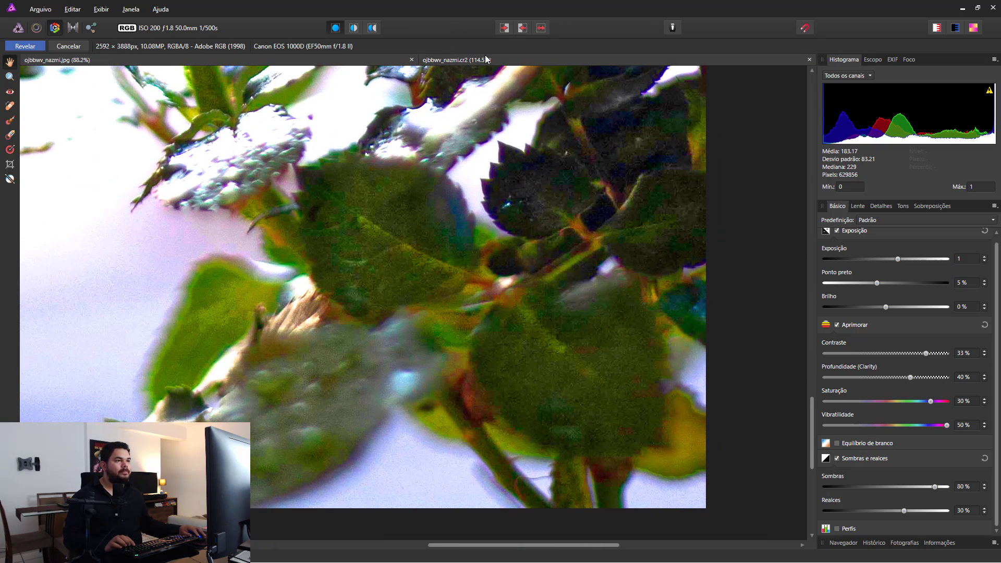
{"action": "scroll", "coordinate": [591, 235], "scroll_direction": "up", "scroll_amount": 1}
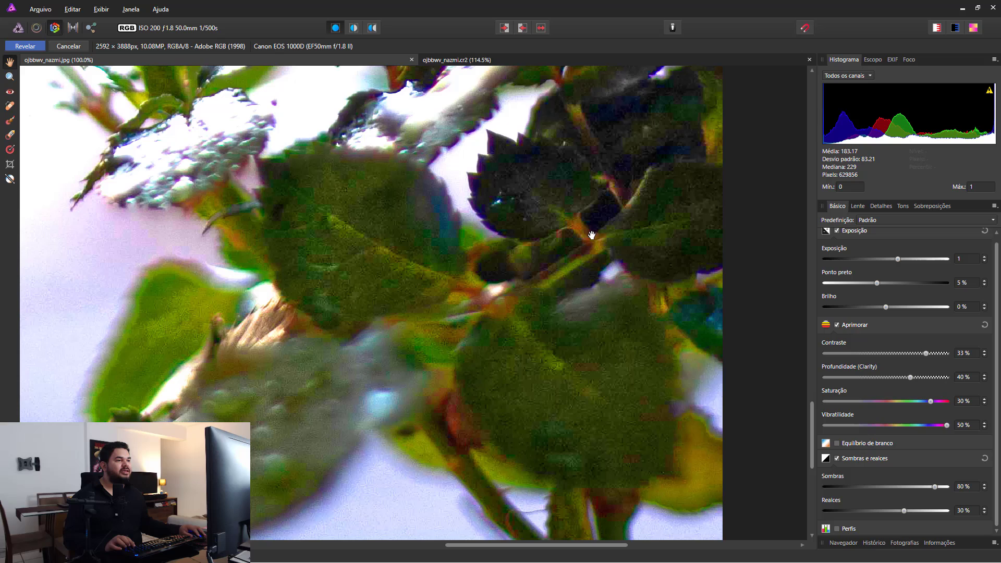
{"action": "left_click", "coordinate": [497, 55]}
{"action": "left_click_drag", "start_coordinate": [436, 336], "coordinate": [540, 324]}
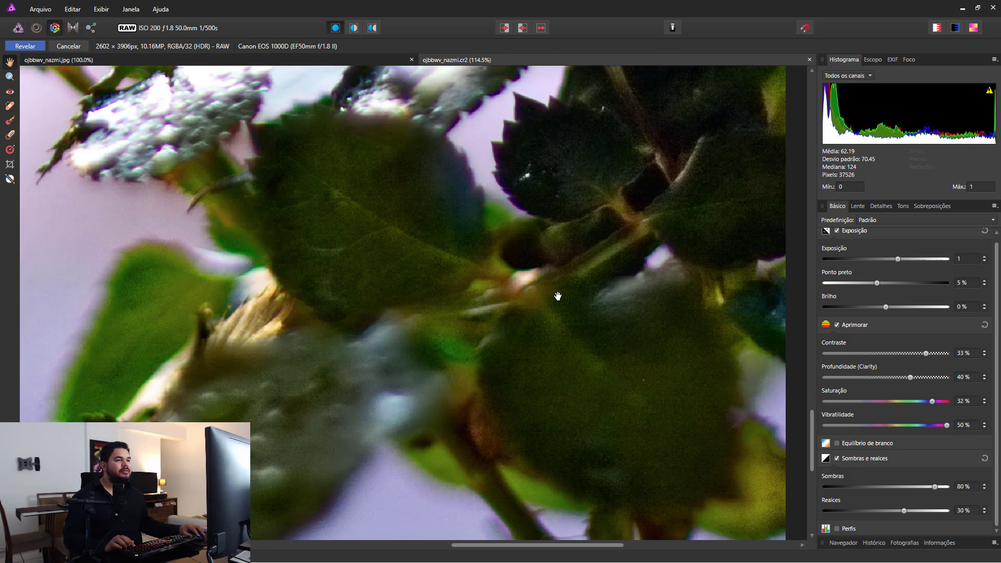
{"action": "left_click", "coordinate": [348, 61]}
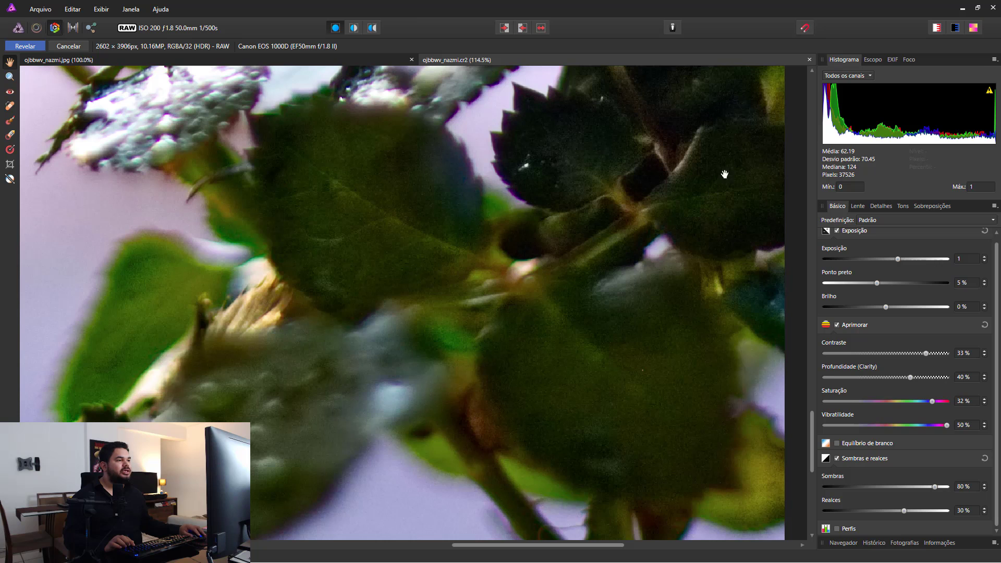
{"action": "left_click_drag", "start_coordinate": [724, 170], "coordinate": [652, 196]}
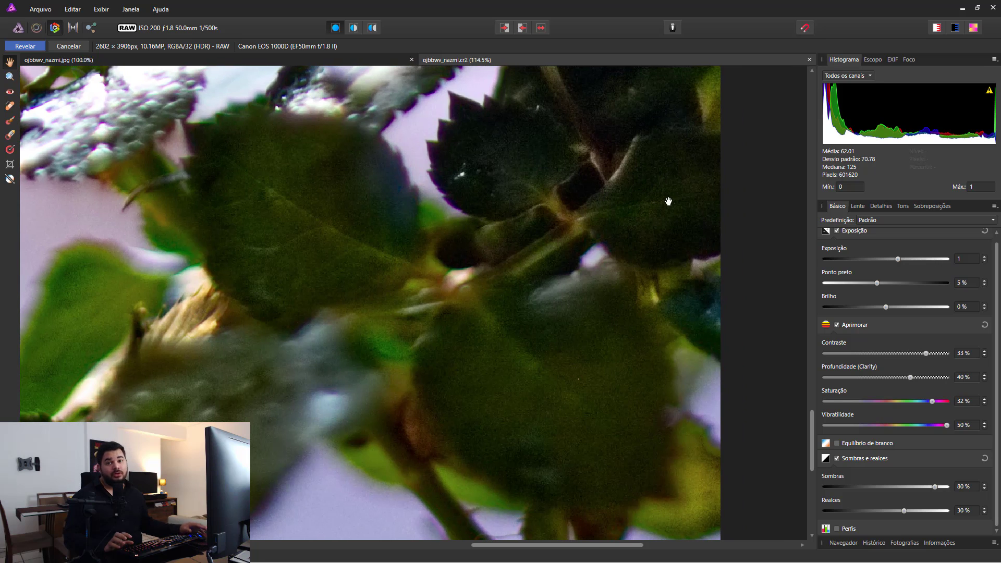
{"action": "key", "text": "ctrl+0"}
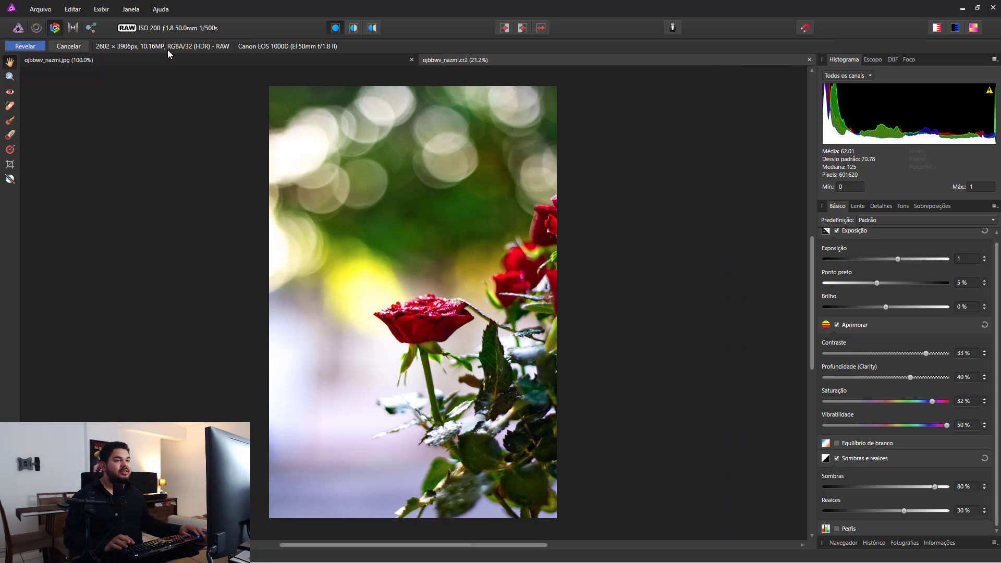
{"action": "left_click", "coordinate": [274, 62]}
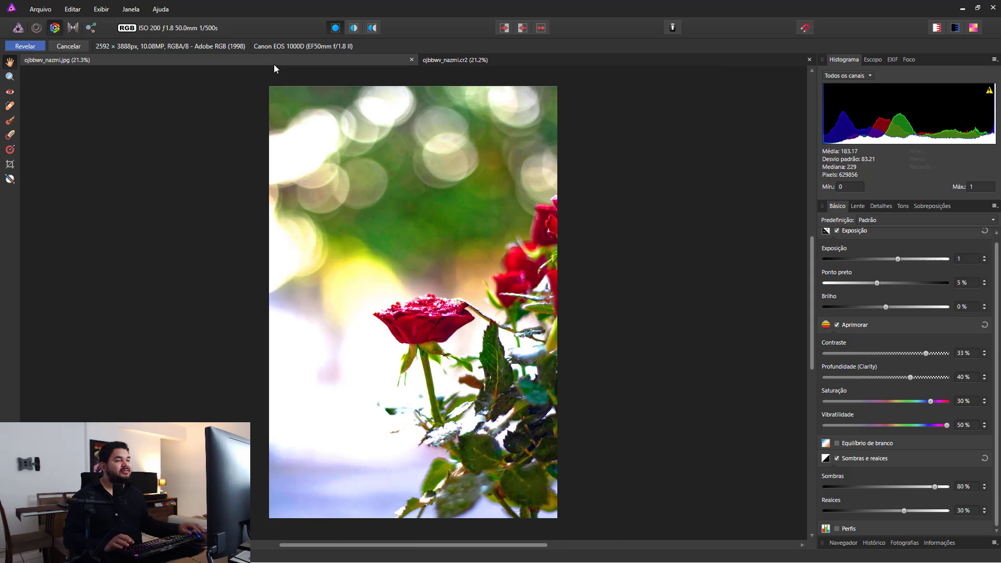
Set the contrast (Contraste) to 20% for the CR2 and the same value for the JPG
{"action": "left_click", "coordinate": [504, 62]}
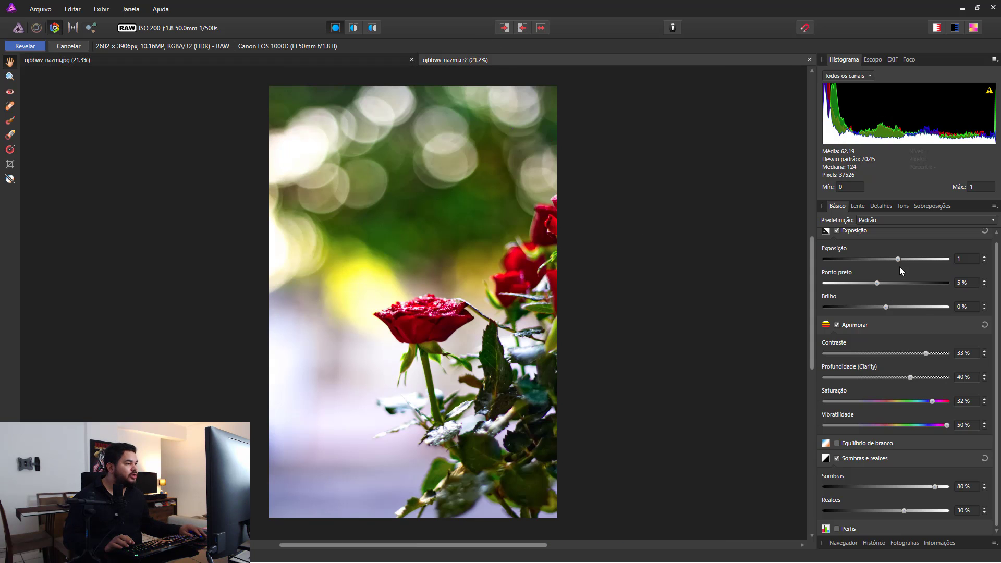
{"action": "scroll", "coordinate": [899, 360], "scroll_direction": "up", "scroll_amount": 1}
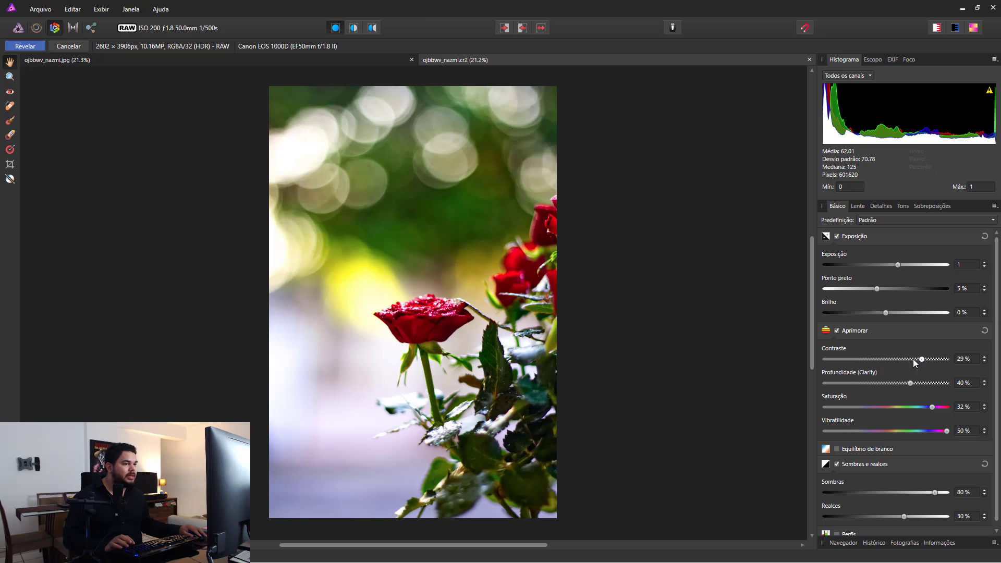
{"action": "left_click_drag", "start_coordinate": [912, 358], "coordinate": [909, 361]}
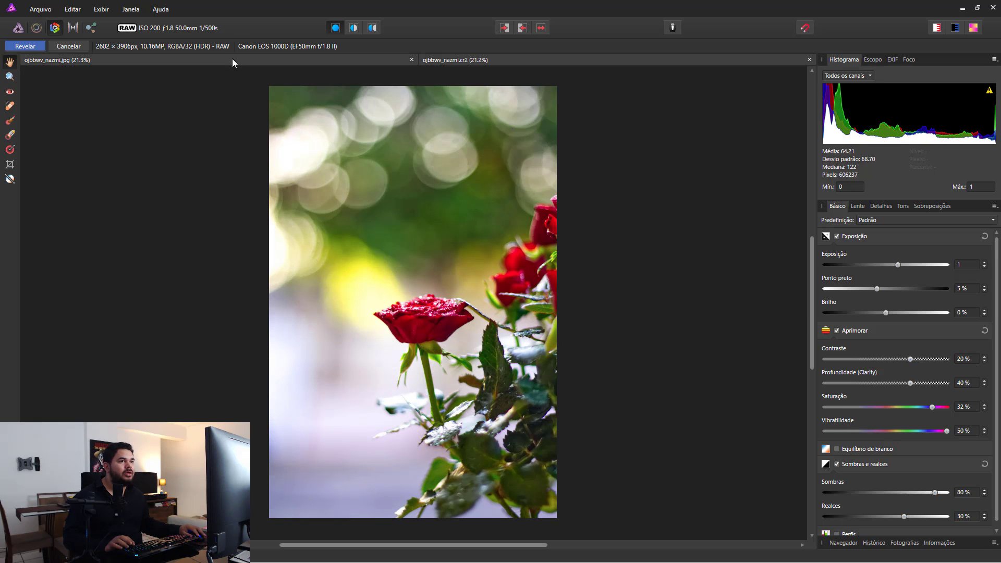
{"action": "left_click", "coordinate": [232, 59]}
{"action": "left_click", "coordinate": [917, 356]}
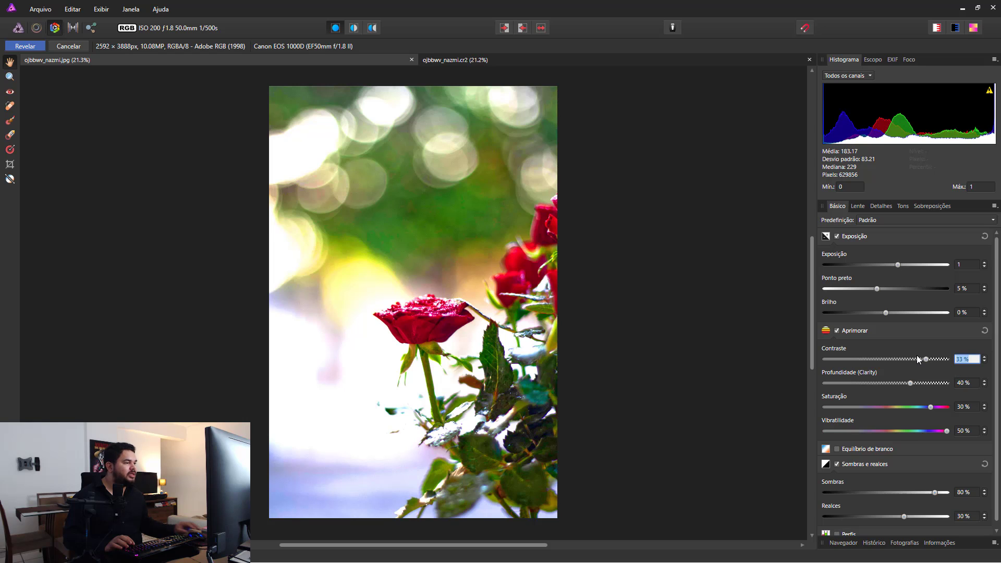
{"action": "type", "text": "20"}
{"action": "key", "text": "Return"}
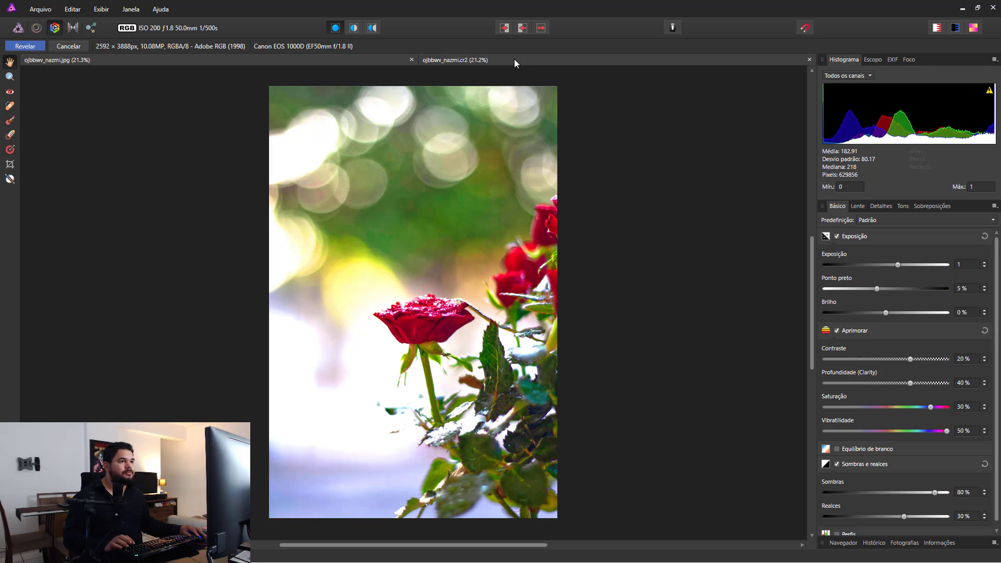
Enable white balance (Equilíbrio de branco) for the CR2 and set its tint (Tonalidade) to 0%
{"action": "left_click", "coordinate": [514, 59]}
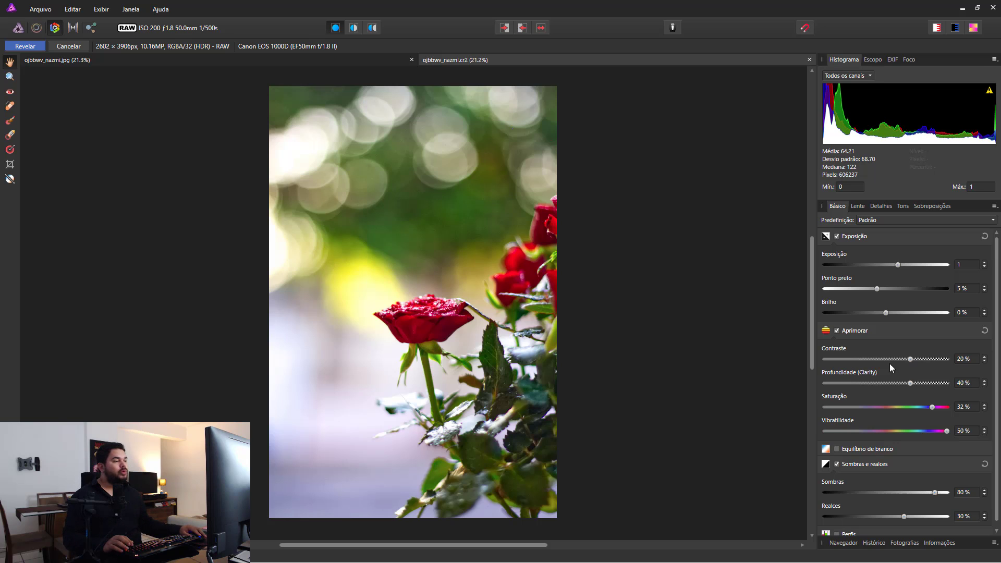
{"action": "left_click", "coordinate": [837, 449]}
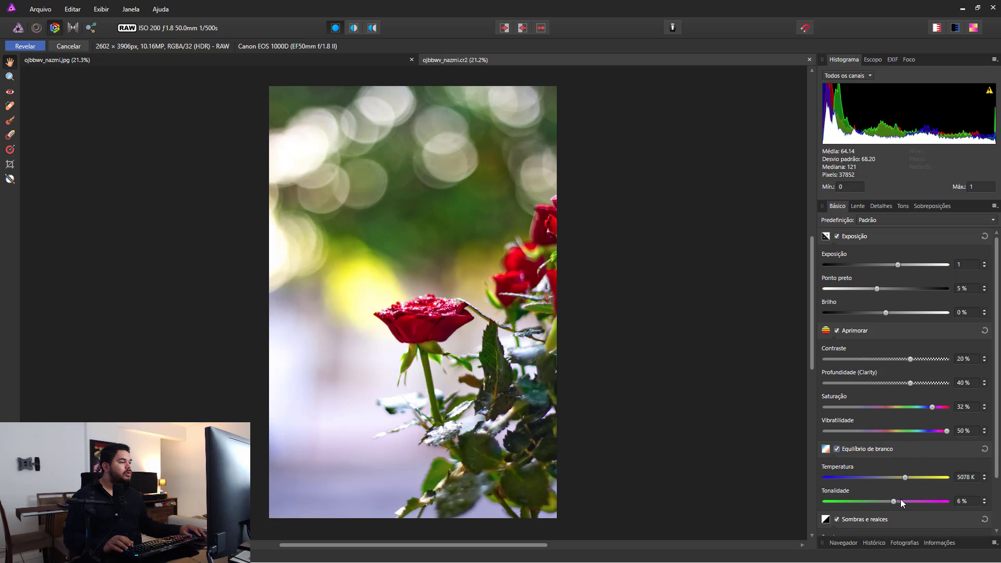
{"action": "left_click_drag", "start_coordinate": [893, 502], "coordinate": [885, 504]}
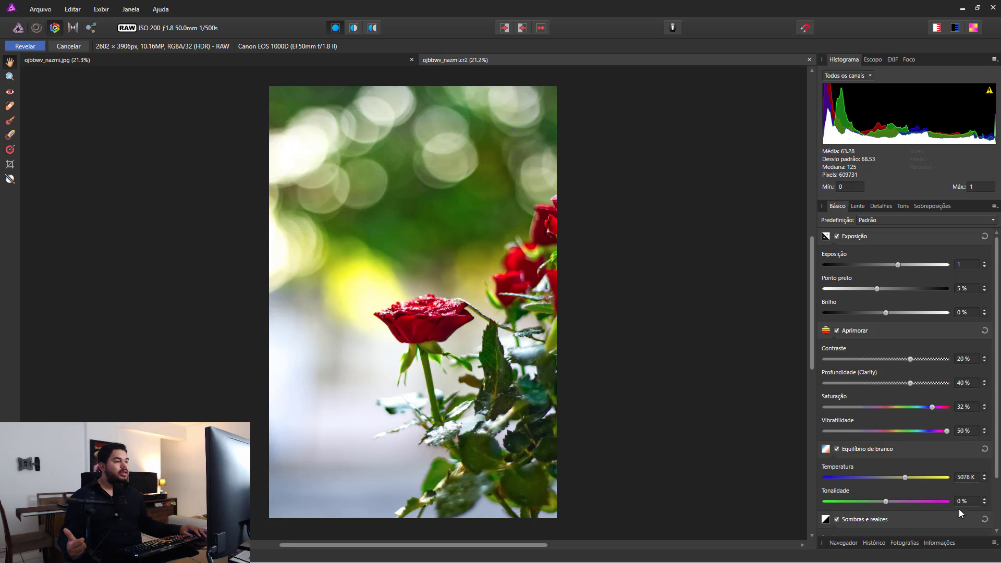
Enable white balance for the JPG, with temperature (Temperatura) at -4% and tint (Tonalidade) at -6%
{"action": "left_click", "coordinate": [360, 60]}
{"action": "left_click", "coordinate": [837, 449]}
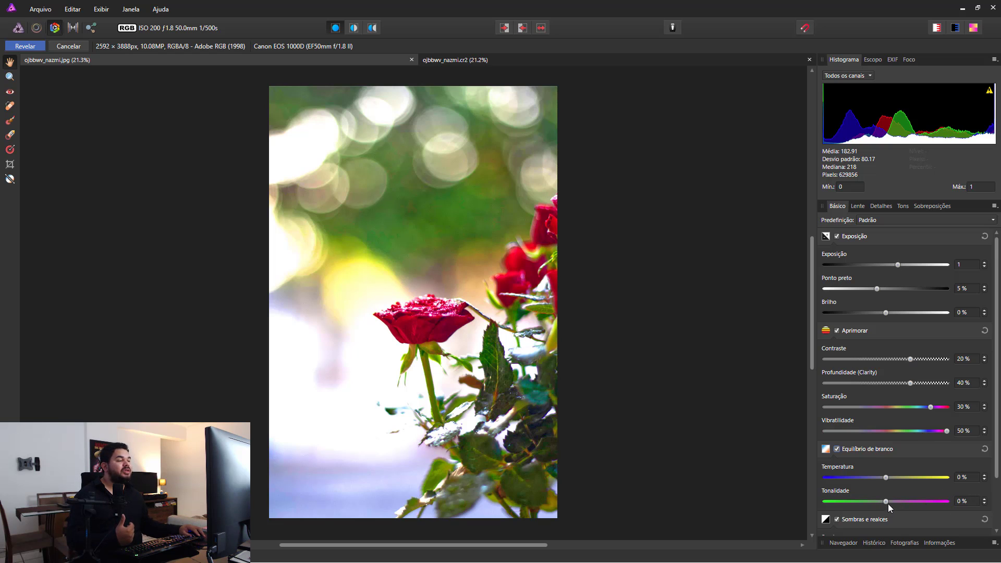
{"action": "left_click_drag", "start_coordinate": [886, 502], "coordinate": [883, 477]}
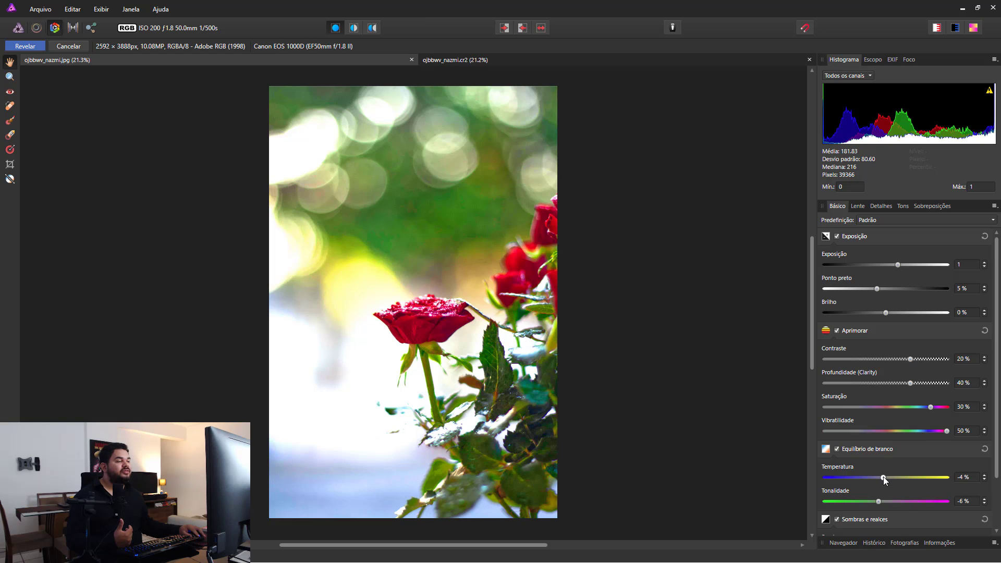
Set the white balance of the CR2 to a temperature of 4739 K and a tint of -2%
{"action": "left_click", "coordinate": [467, 59]}
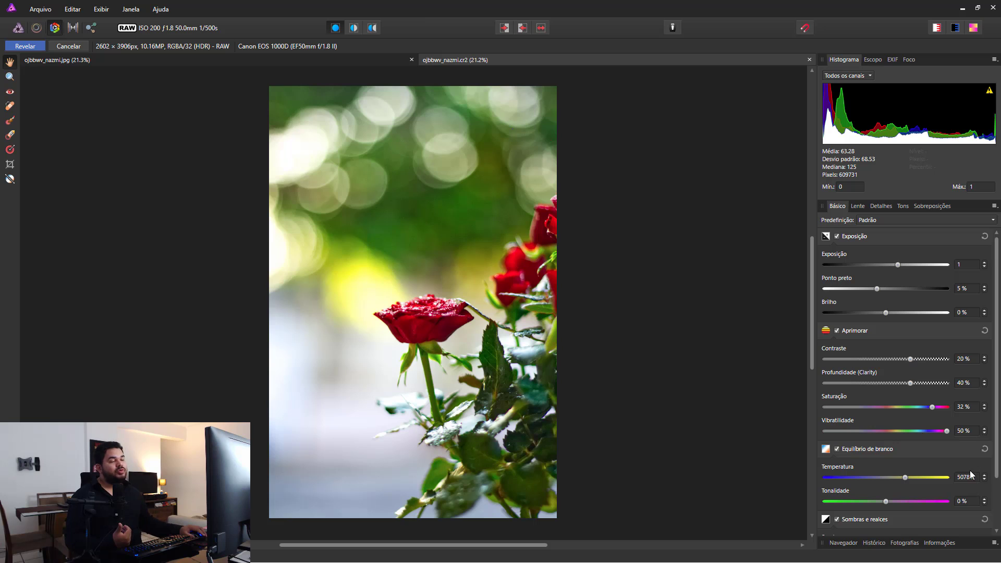
{"action": "left_click_drag", "start_coordinate": [905, 476], "coordinate": [884, 502]}
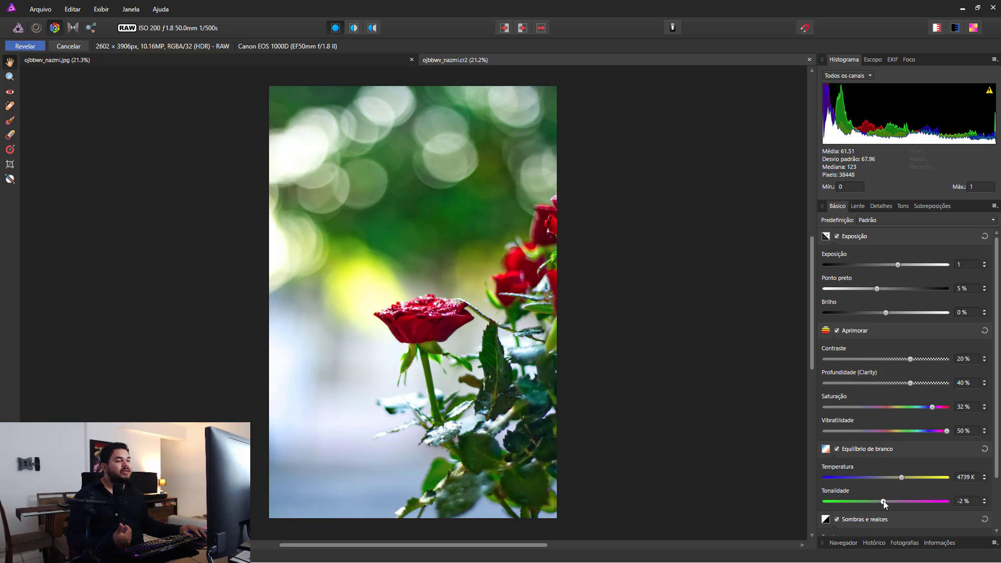
{"action": "left_click", "coordinate": [970, 478]}
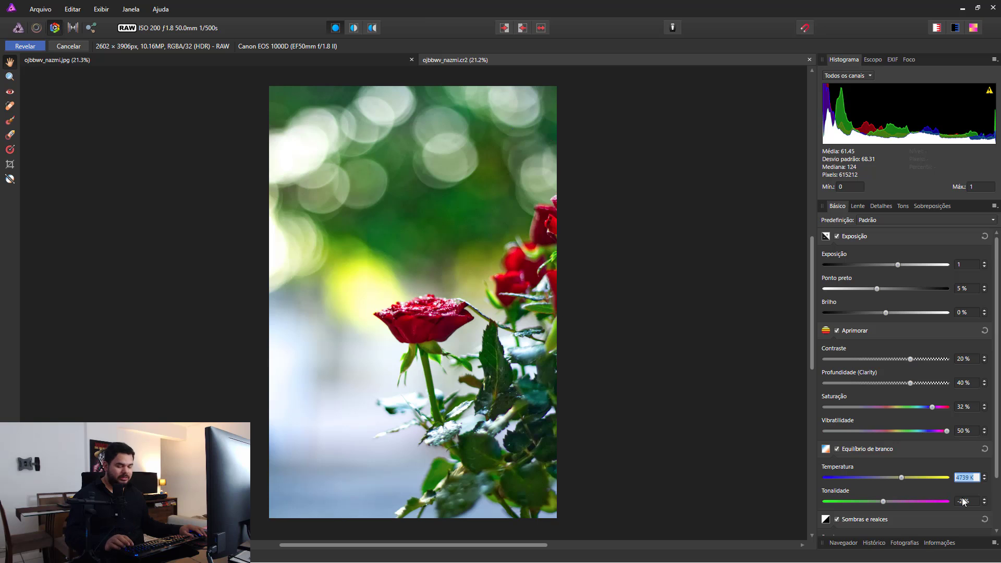
Match the JPG's white balance tint (Tonalidade) to the CR2 by setting it to -2%, and return to the CR2
{"action": "left_click", "coordinate": [361, 62]}
{"action": "left_click_drag", "start_coordinate": [942, 499], "coordinate": [936, 500]}
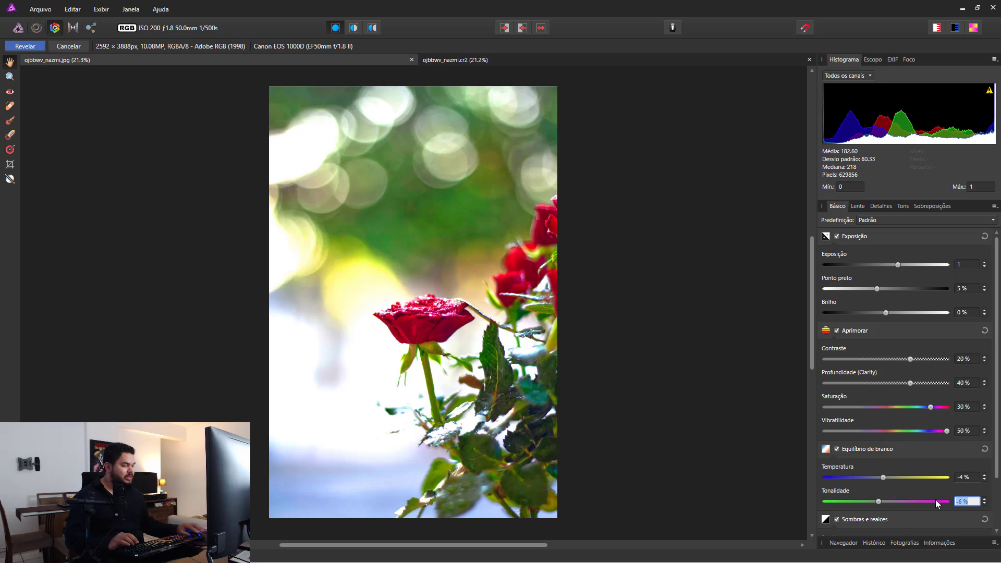
{"action": "type", "text": "-2"}
{"action": "key", "text": "Return"}
{"action": "left_click", "coordinate": [436, 62]}
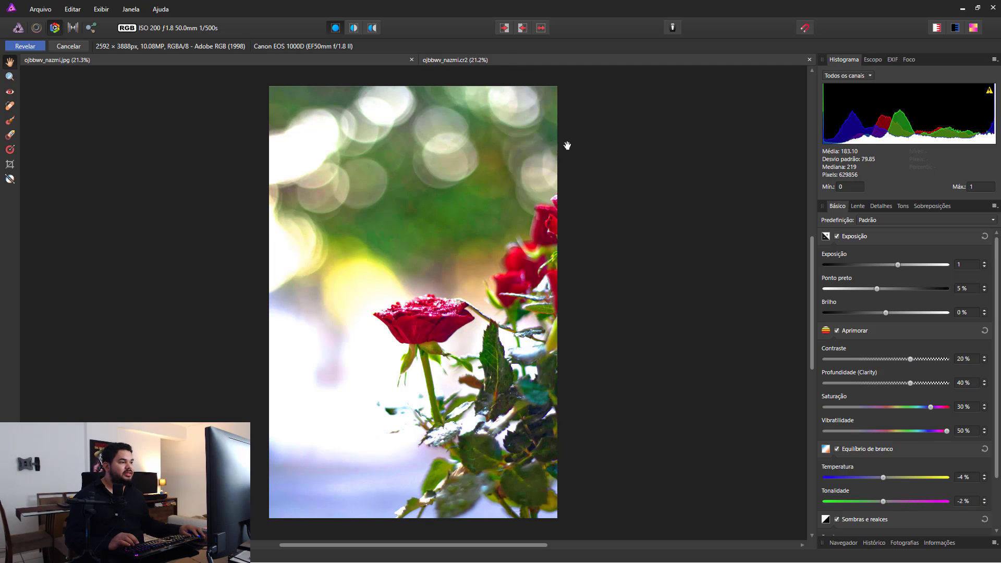
Set the JPG's white balance temperature (Temperatura) to -8%
{"action": "left_click", "coordinate": [298, 60]}
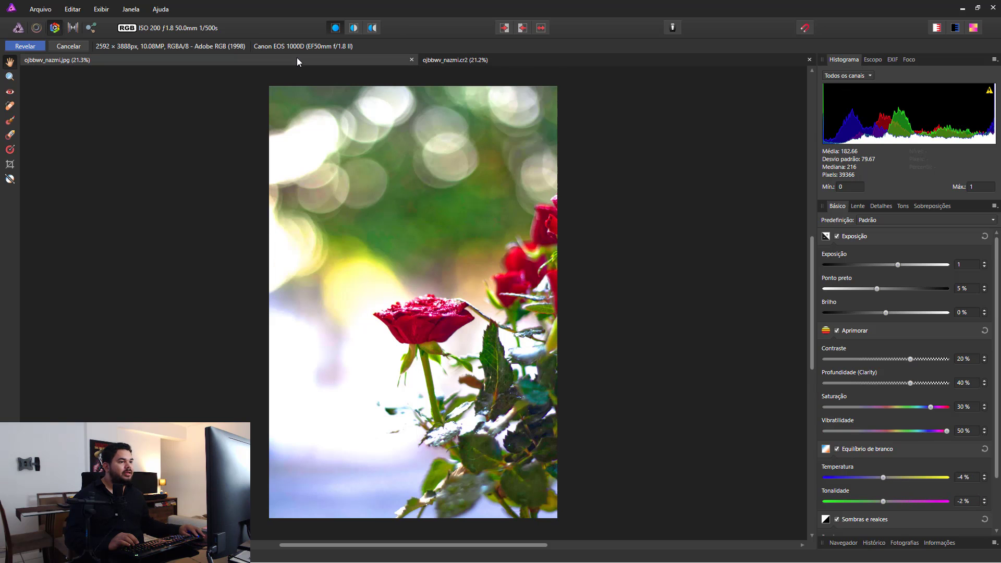
{"action": "mouse_move", "coordinate": [885, 478]}
{"action": "left_mouse_down"}
{"action": "mouse_move", "coordinate": [899, 477]}
{"action": "mouse_move", "coordinate": [881, 480]}
{"action": "left_mouse_up"}
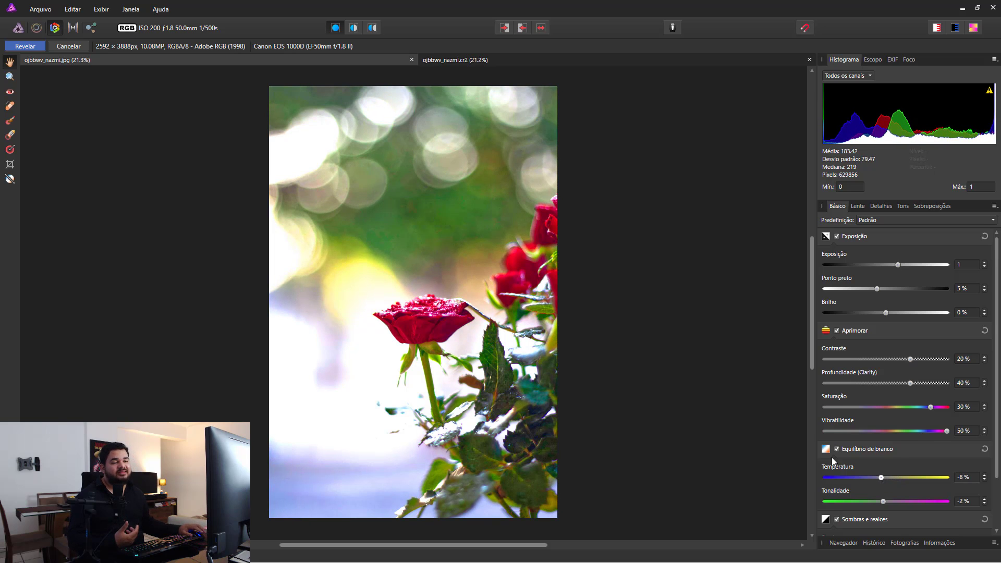
Set the CR2's contrast (Contraste) to 15%, clarity (Profundidade) to 25% and saturation (Saturação) to 25%
{"action": "left_click", "coordinate": [474, 59]}
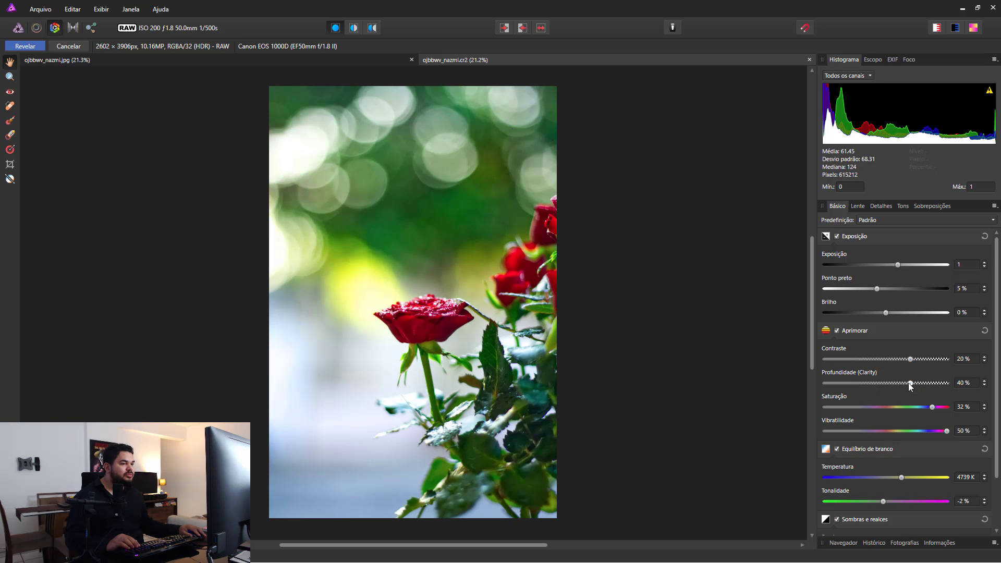
{"action": "left_click_drag", "start_coordinate": [908, 383], "coordinate": [903, 359]}
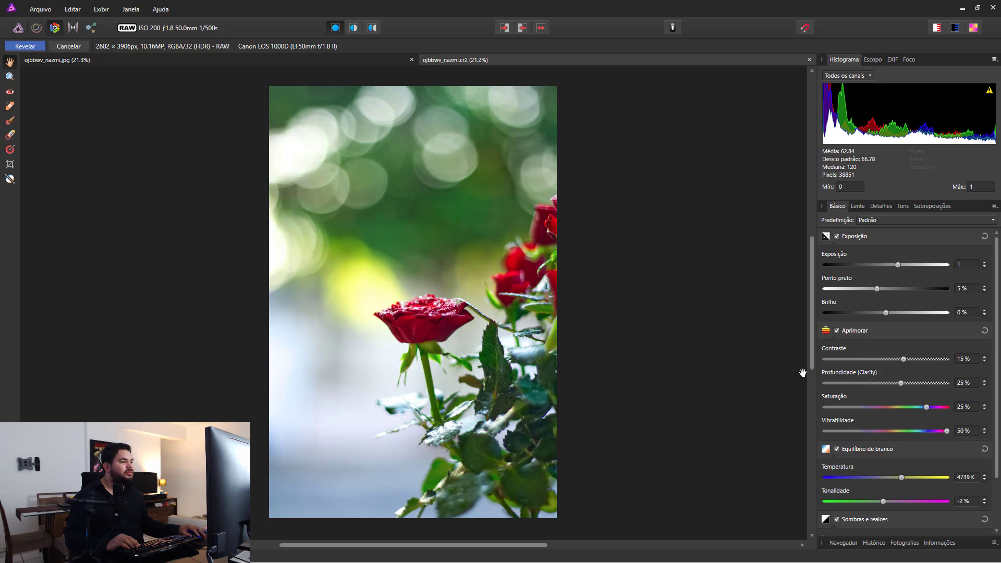
Match the JPG to the CR2 with contrast (Contraste) at 15%, clarity (Profundidade) at 25% and saturation (Saturação) at 25%
{"action": "left_click", "coordinate": [326, 60]}
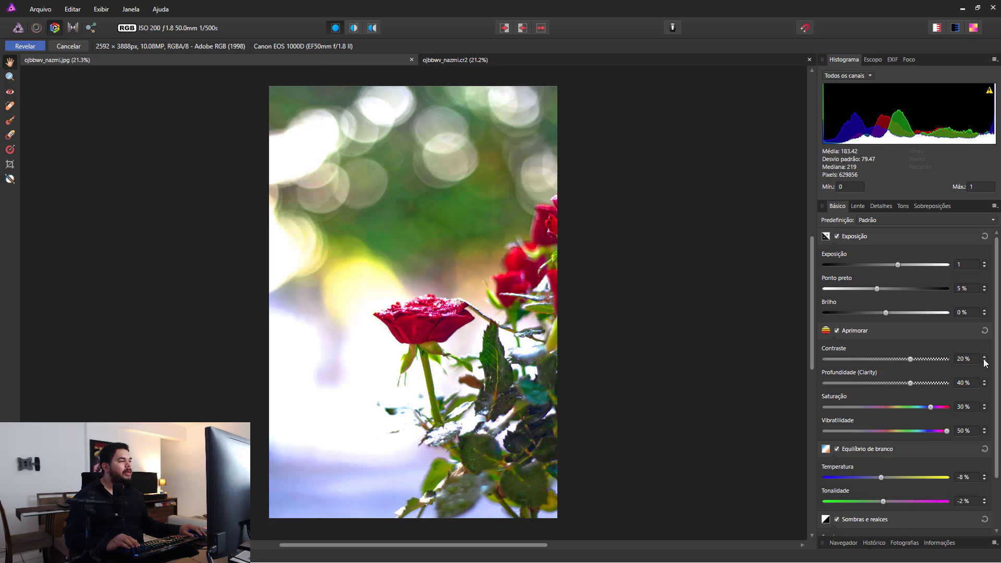
{"action": "key", "text": "Tab"}
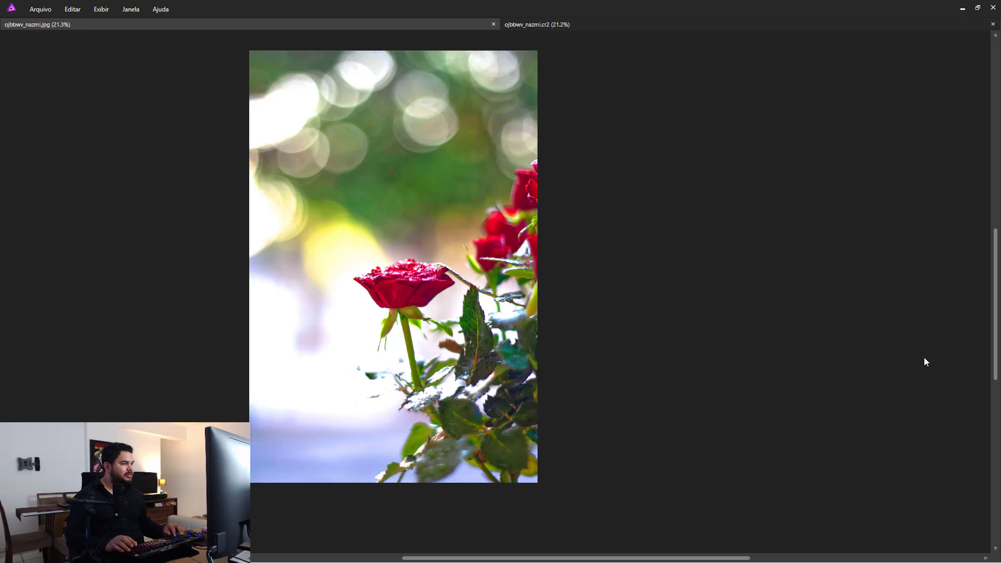
{"action": "key", "text": "Tab"}
{"action": "left_click", "coordinate": [967, 383]}
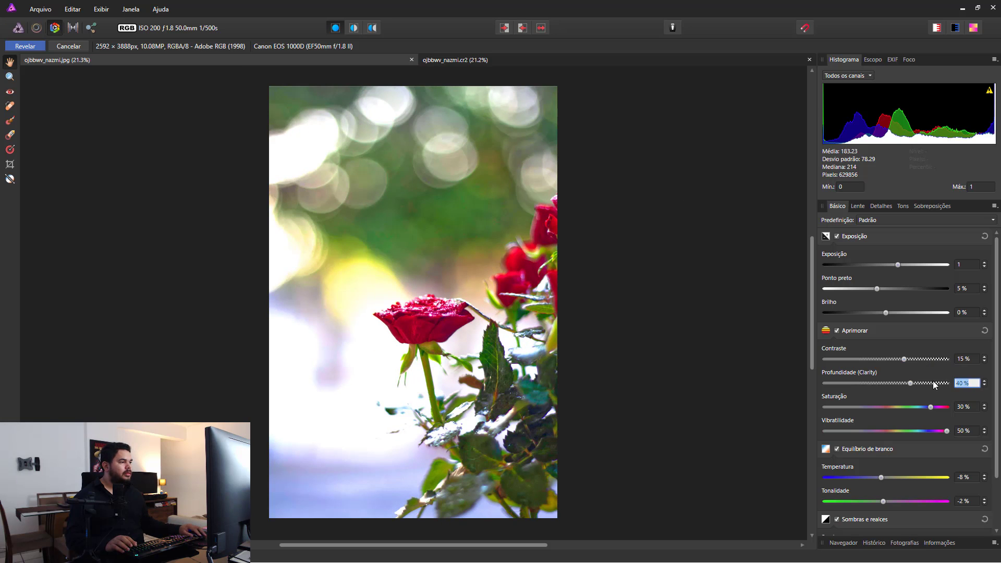
{"action": "type", "text": "25"}
{"action": "key", "text": "Return"}
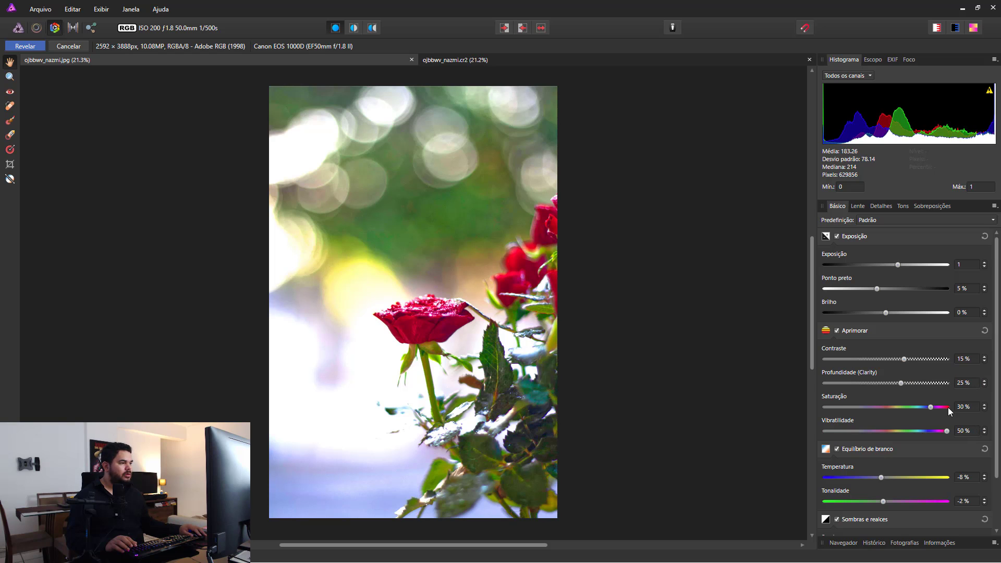
{"action": "left_click", "coordinate": [964, 406]}
{"action": "type", "text": "25"}
{"action": "key", "text": "Return"}
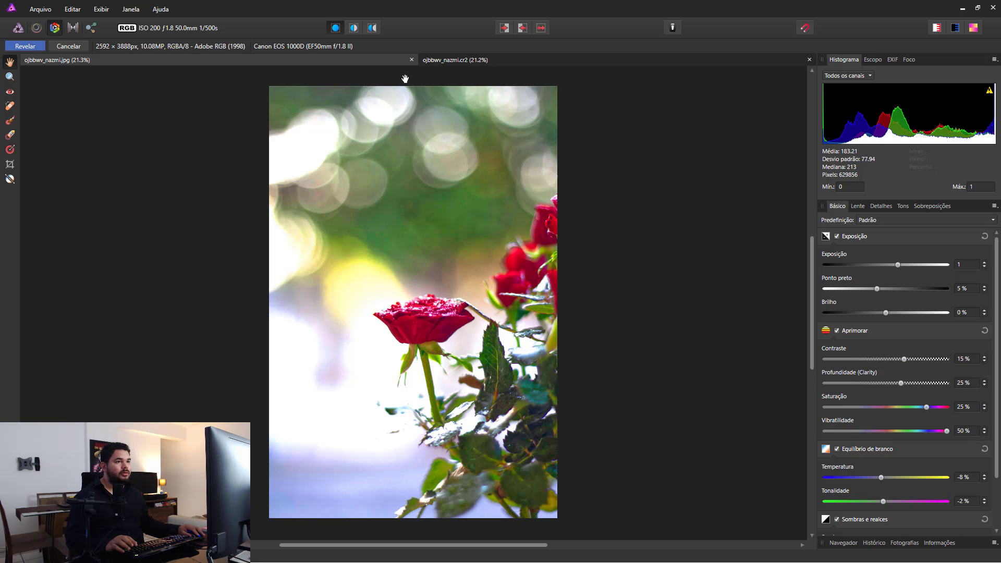
View the CR2 briefly, return to the JPG and swap its before and after states repeatedly to compare the original with the edit
{"action": "left_click", "coordinate": [453, 61]}
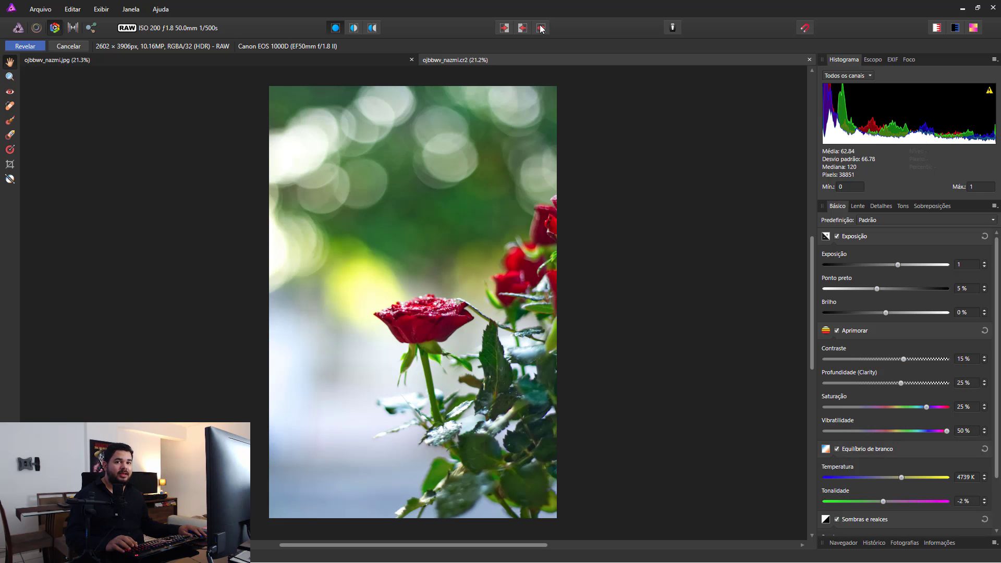
{"action": "left_click", "coordinate": [306, 61]}
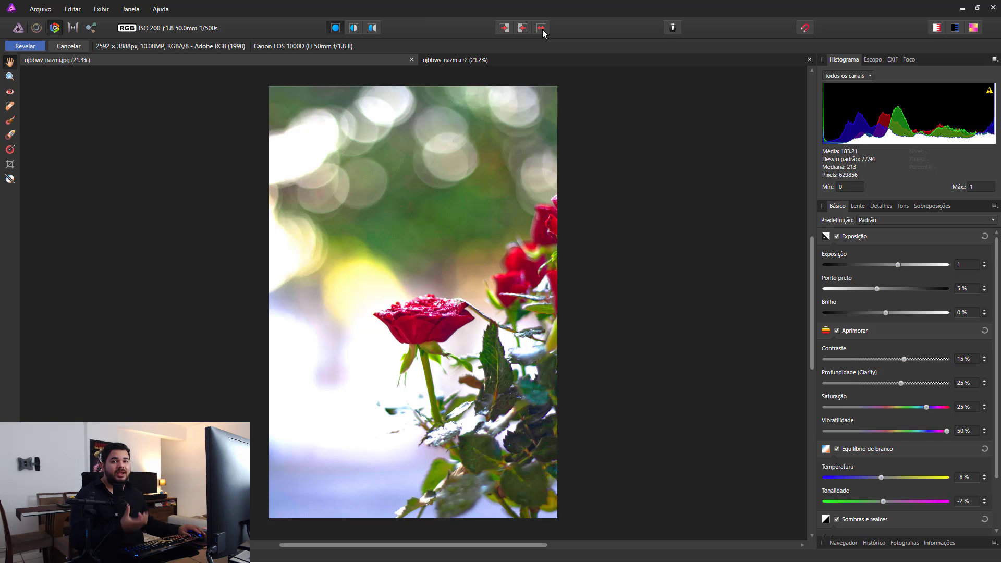
{"action": "left_click", "coordinate": [542, 29]}
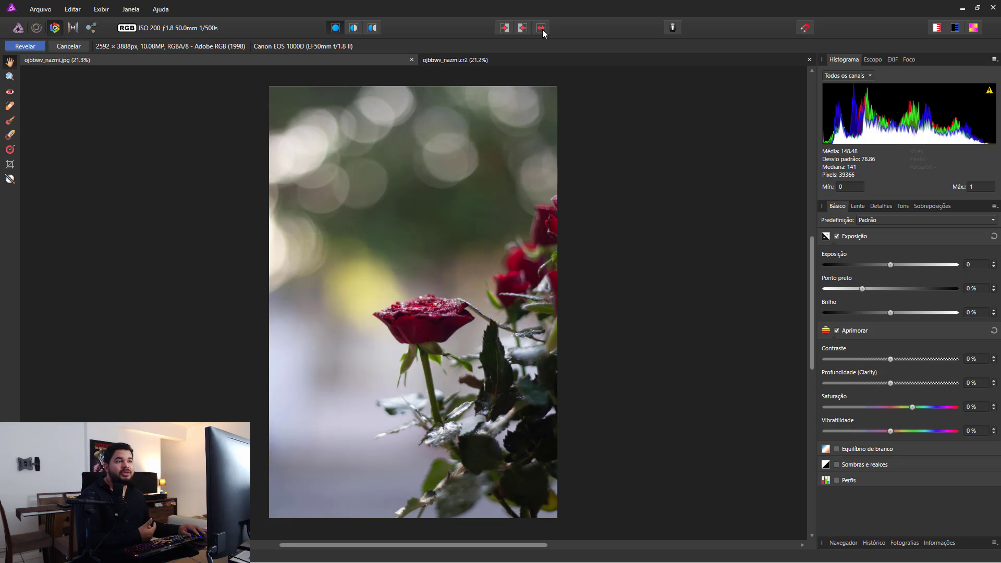
{"action": "left_click", "coordinate": [543, 29]}
{"action": "left_click", "coordinate": [543, 30]}
{"action": "left_click", "coordinate": [543, 31]}
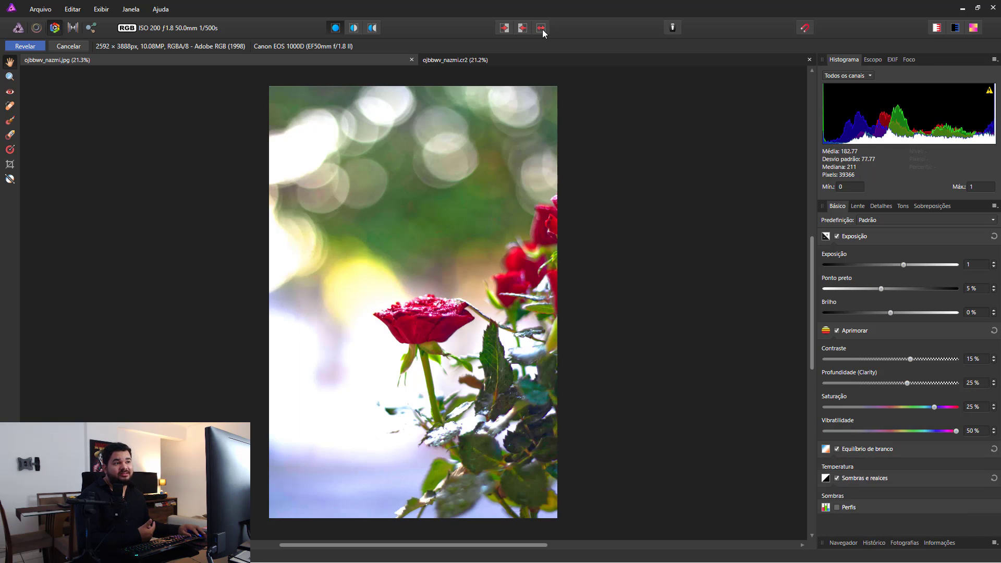
{"action": "left_click", "coordinate": [542, 30]}
{"action": "left_click", "coordinate": [543, 30]}
{"action": "left_click", "coordinate": [542, 30]}
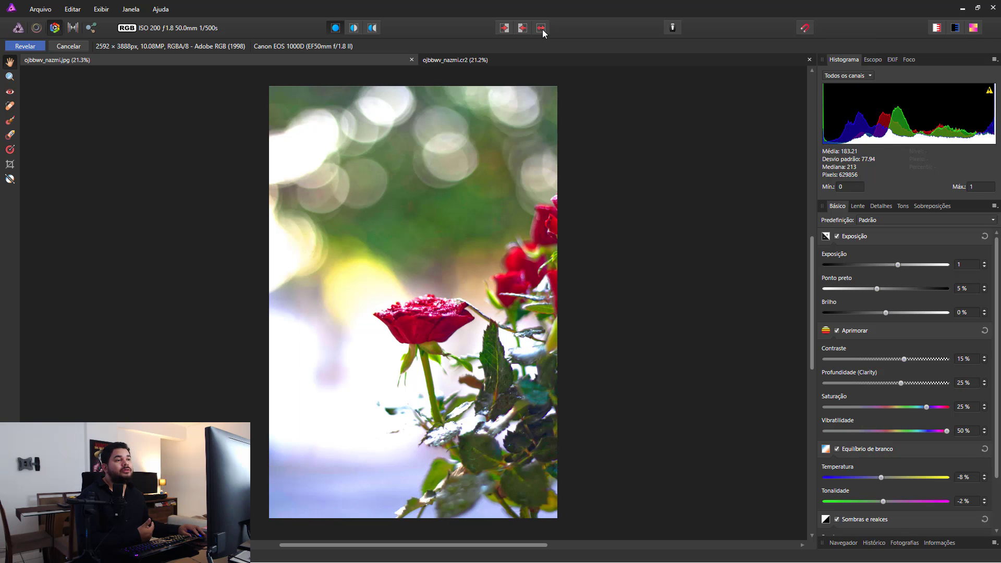
{"action": "left_click", "coordinate": [542, 30]}
{"action": "left_click", "coordinate": [543, 30]}
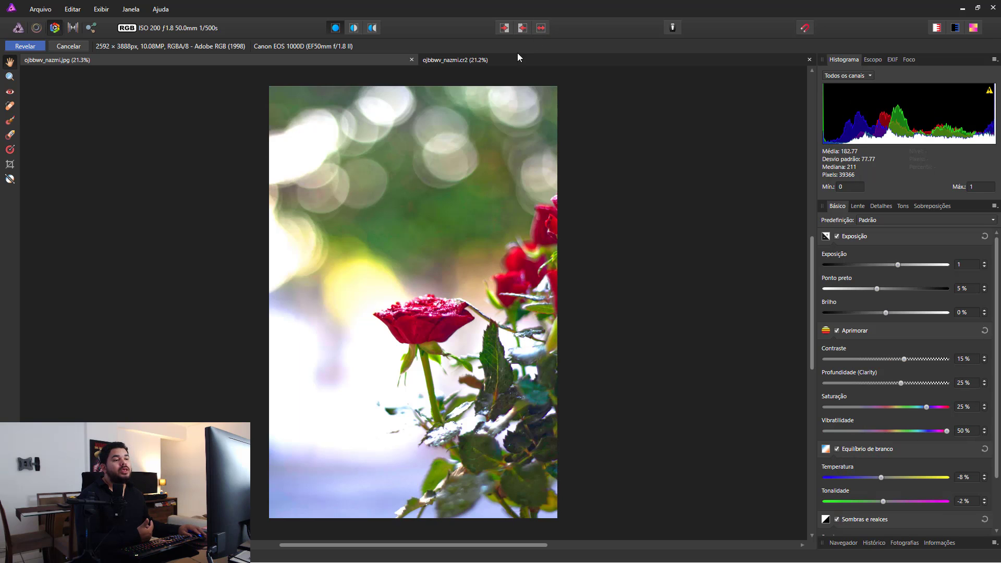
Switch to the CR2 and swap its before and after states repeatedly to compare the original raw photo with the edit
{"action": "left_click", "coordinate": [502, 62]}
{"action": "left_click", "coordinate": [541, 28]}
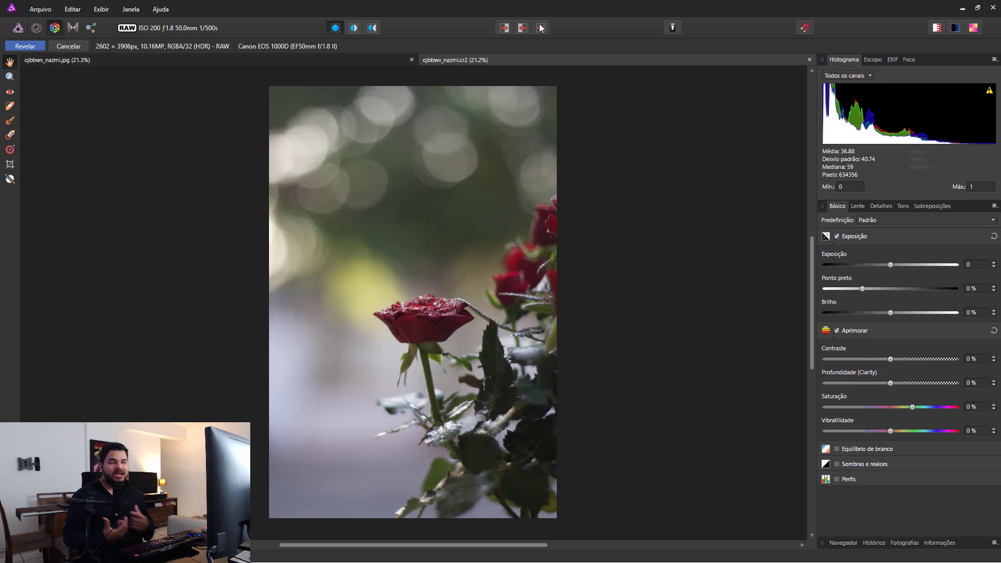
{"action": "left_click", "coordinate": [540, 28]}
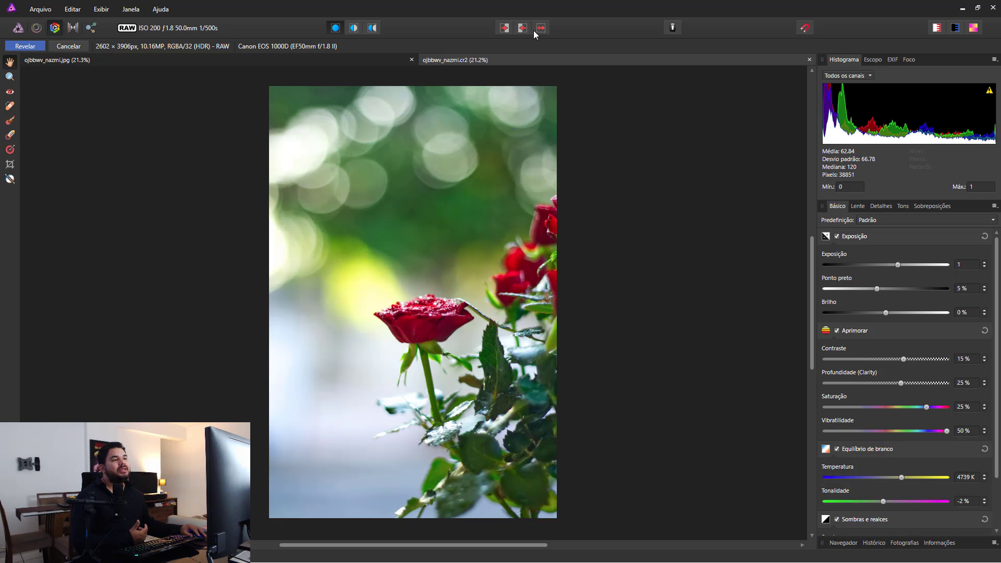
{"action": "left_click", "coordinate": [536, 30]}
{"action": "left_click", "coordinate": [536, 29]}
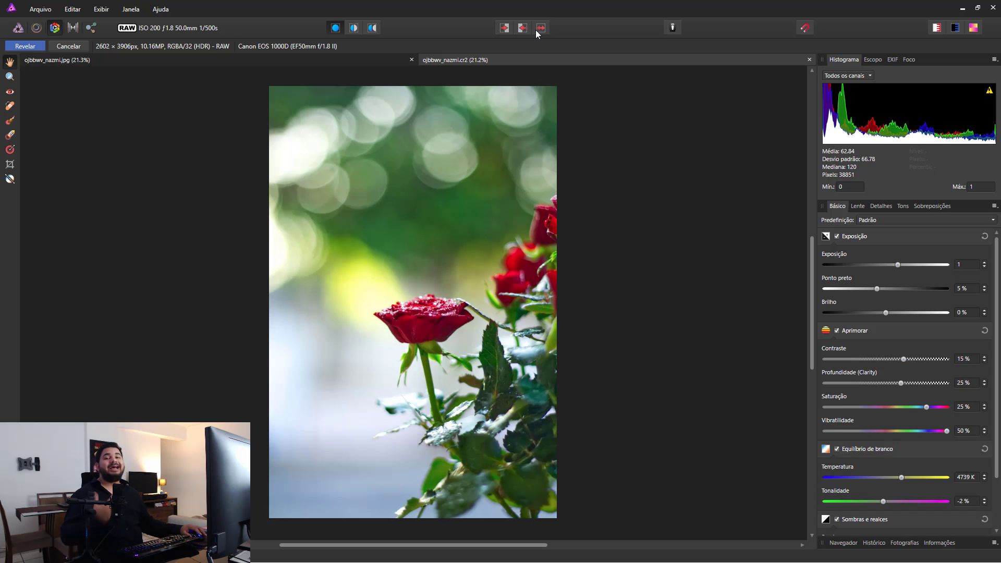
{"action": "left_click", "coordinate": [536, 30]}
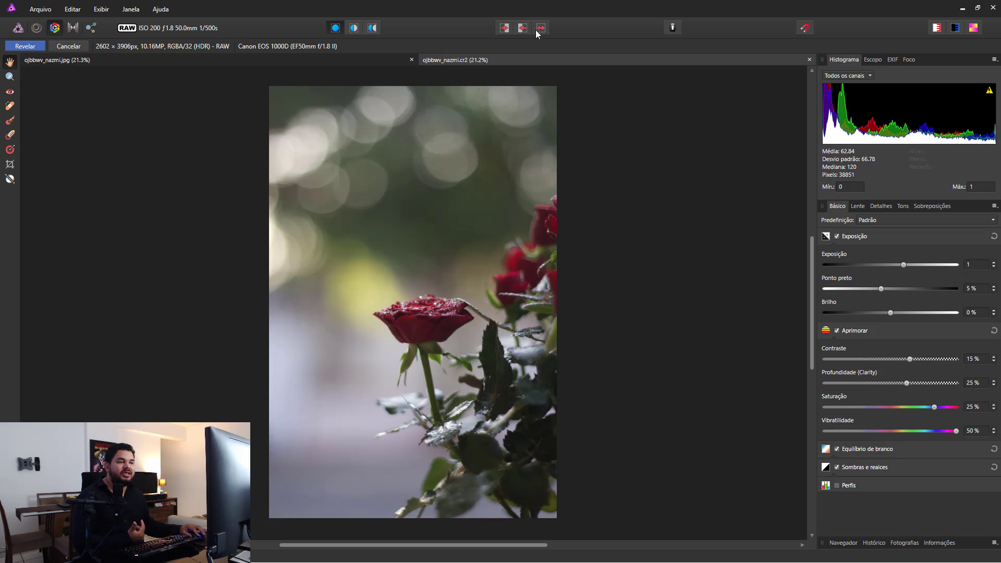
{"action": "left_click", "coordinate": [536, 30]}
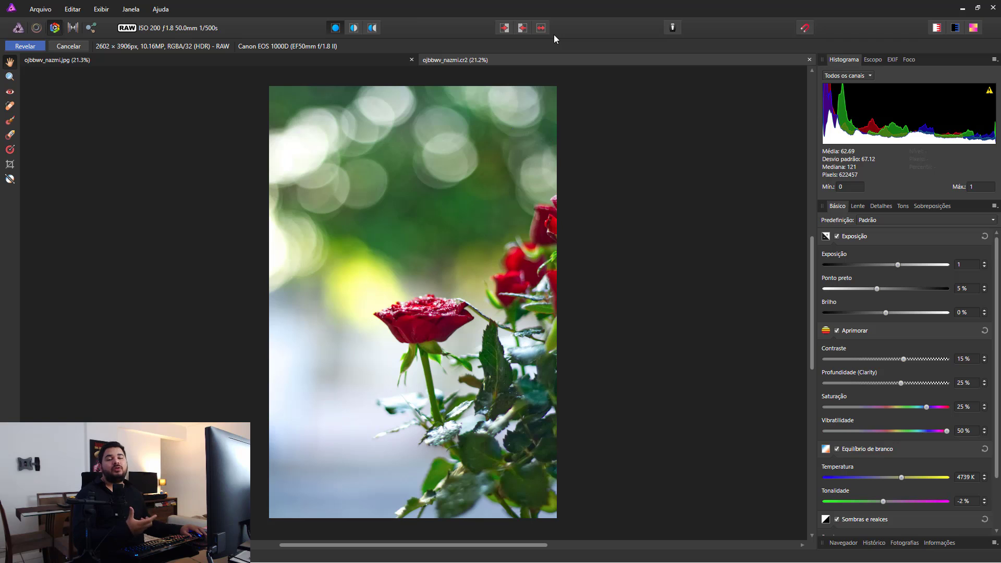